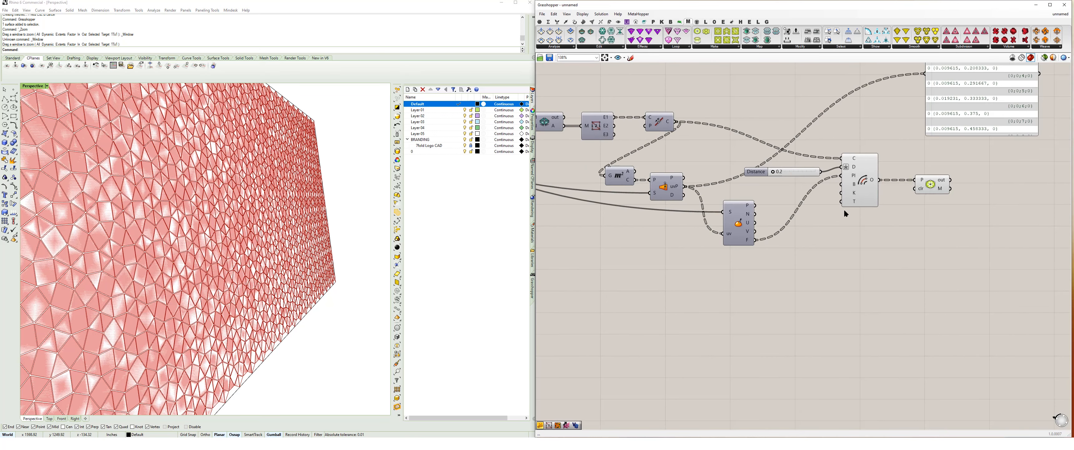
Add a Custom Preview component and place it below the final mesh component at the end of the definition
{"action": "double_click", "coordinate": [672, 282]}
{"action": "type", "text": "preve"}
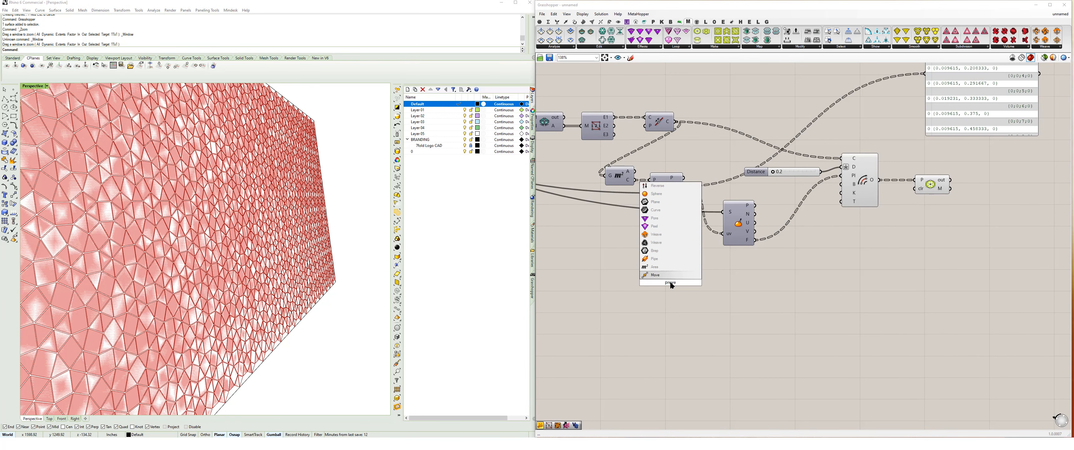
{"action": "key", "text": "BackSpace"}
{"action": "left_click", "coordinate": [667, 275]}
{"action": "left_click_drag", "start_coordinate": [671, 282], "coordinate": [929, 282]}
Add a Gradient component and an Image Sampler beneath the surface evaluation component
{"action": "double_click", "coordinate": [714, 286]}
{"action": "type", "text": "gradient"}
{"action": "left_click", "coordinate": [714, 278]}
{"action": "double_click", "coordinate": [708, 321]}
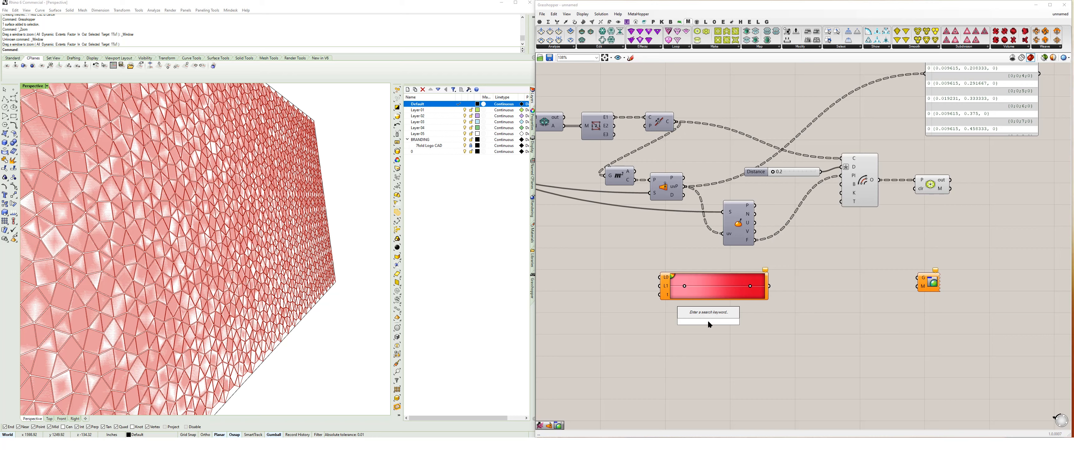
{"action": "type", "text": "image"}
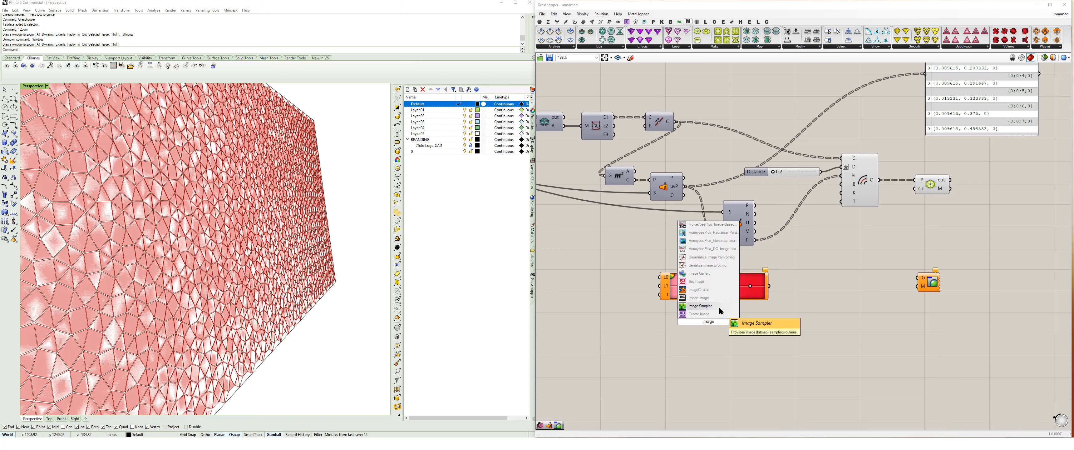
{"action": "left_click", "coordinate": [700, 305]}
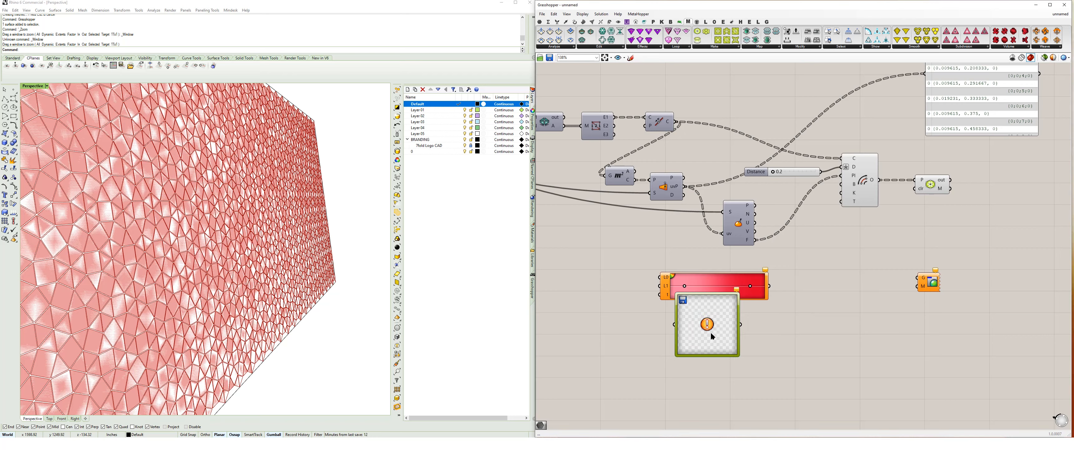
{"action": "right_click", "coordinate": [674, 323]}
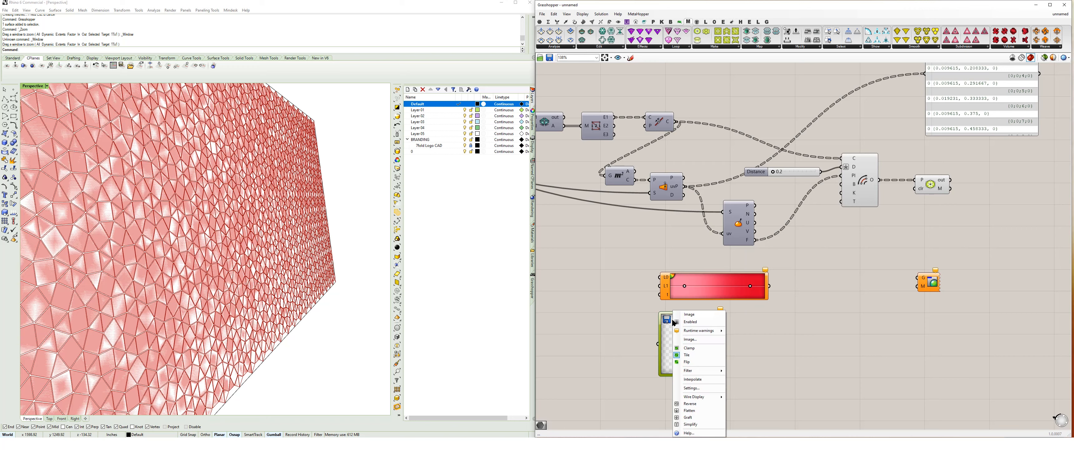
{"action": "left_click", "coordinate": [692, 339]}
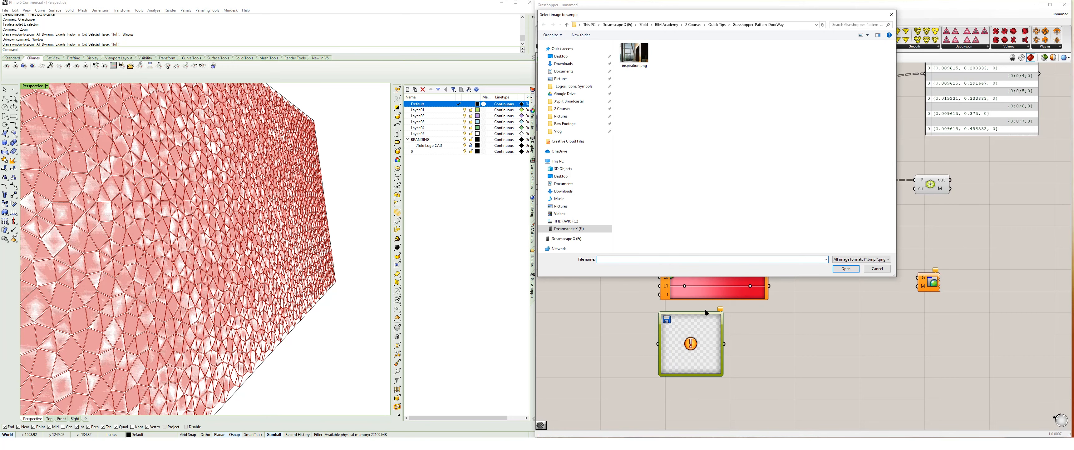
{"action": "left_click", "coordinate": [877, 268]}
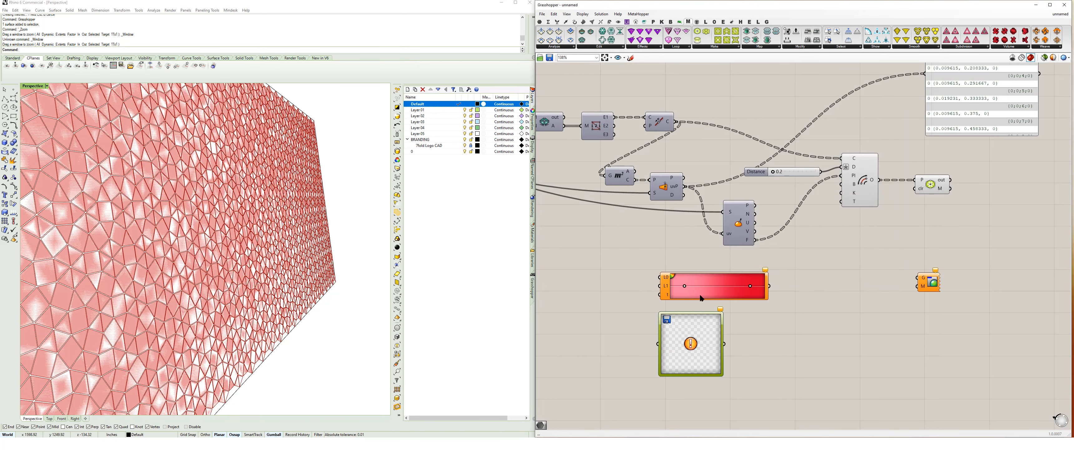
{"action": "key", "text": "Delete"}
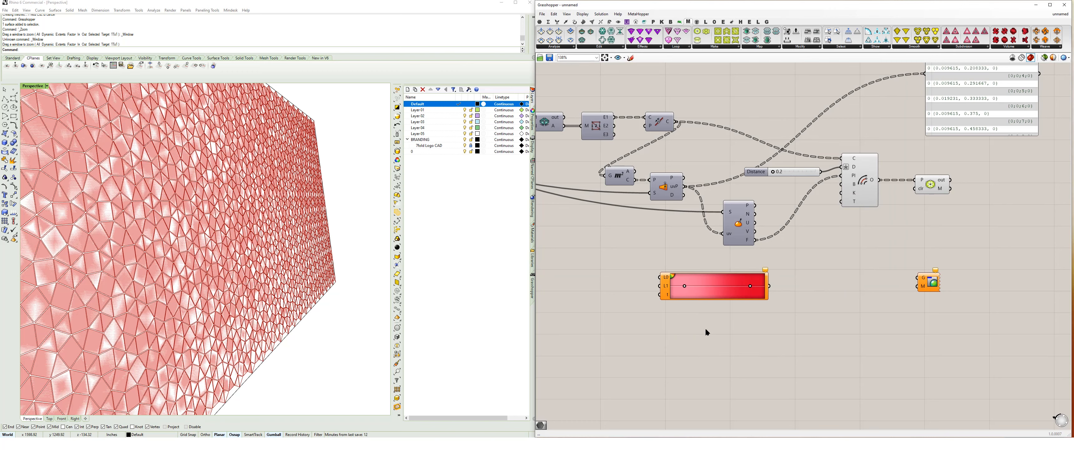
{"action": "key", "text": "ctrl+z"}
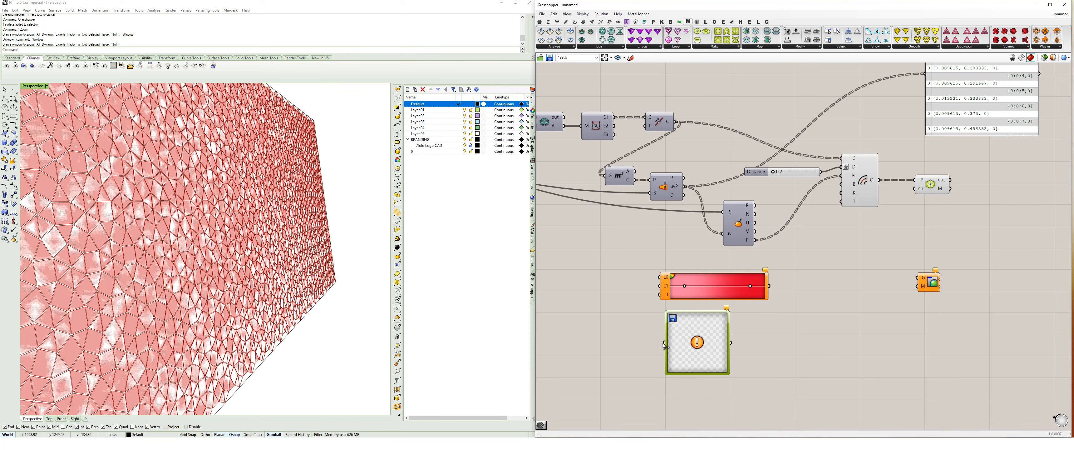
Move the Gradient and Image Sampler together to the right to free up canvas space
{"action": "right_click_drag", "start_coordinate": [655, 335], "coordinate": [703, 353]}
{"action": "left_click", "coordinate": [751, 307], "text": "shift"}
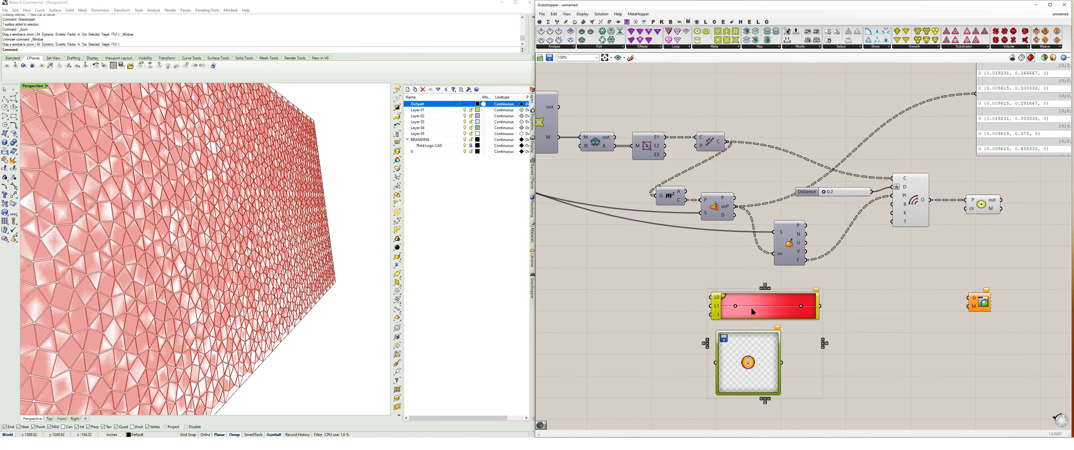
{"action": "left_click_drag", "start_coordinate": [750, 307], "coordinate": [815, 318]}
Add a Deconstruct component with X, Y and Z outputs below the Surface Closest Point component
{"action": "left_click", "coordinate": [711, 278]}
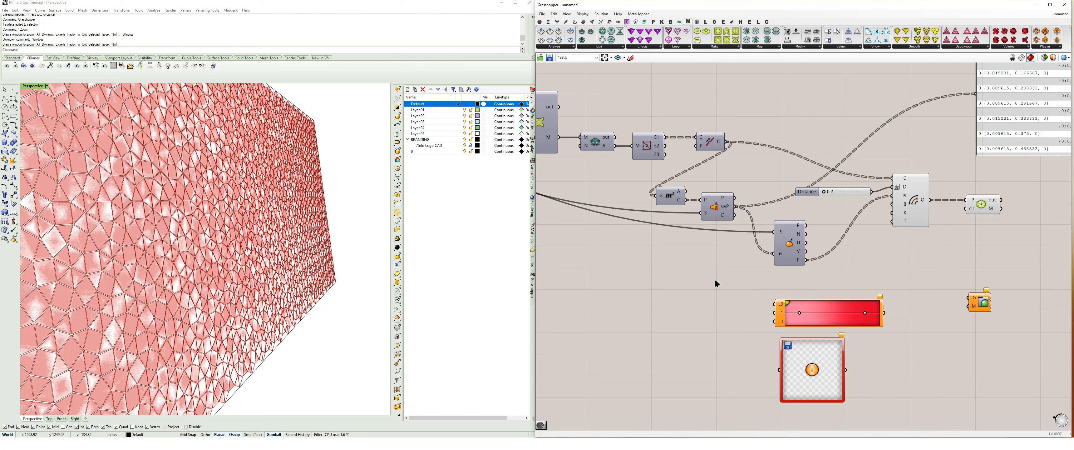
{"action": "double_click", "coordinate": [716, 279]}
{"action": "type", "text": "de"}
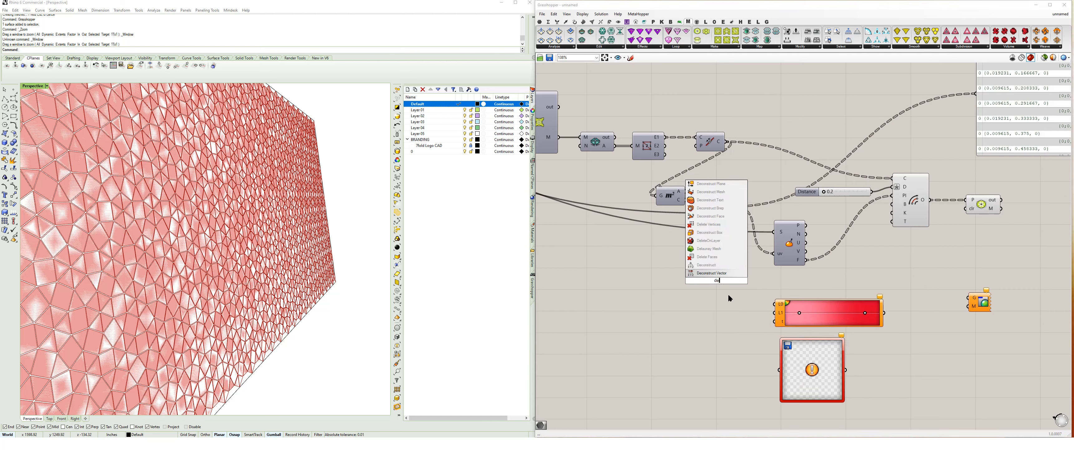
{"action": "left_click", "coordinate": [726, 265]}
Inspect the closest points on the panelled surface and connect their uvP output to the Deconstruct component
{"action": "left_click", "coordinate": [714, 206]}
{"action": "scroll", "coordinate": [155, 275], "scroll_direction": "up", "scroll_amount": 5}
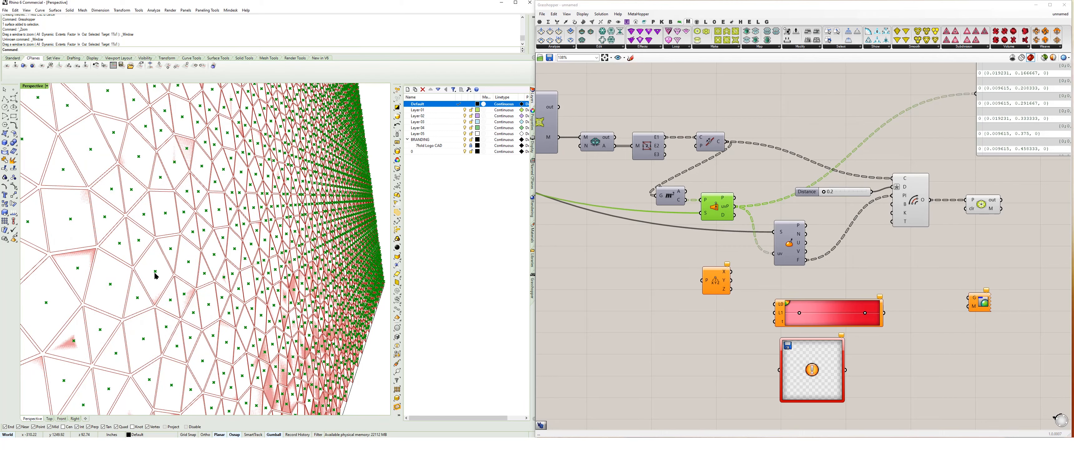
{"action": "scroll", "coordinate": [155, 274], "scroll_direction": "down", "scroll_amount": 2}
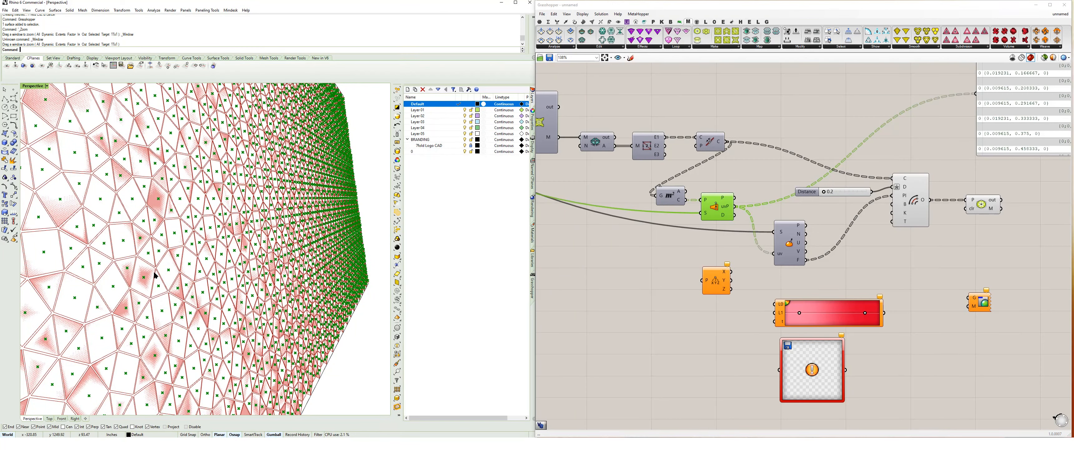
{"action": "scroll", "coordinate": [155, 275], "scroll_direction": "up", "scroll_amount": 2}
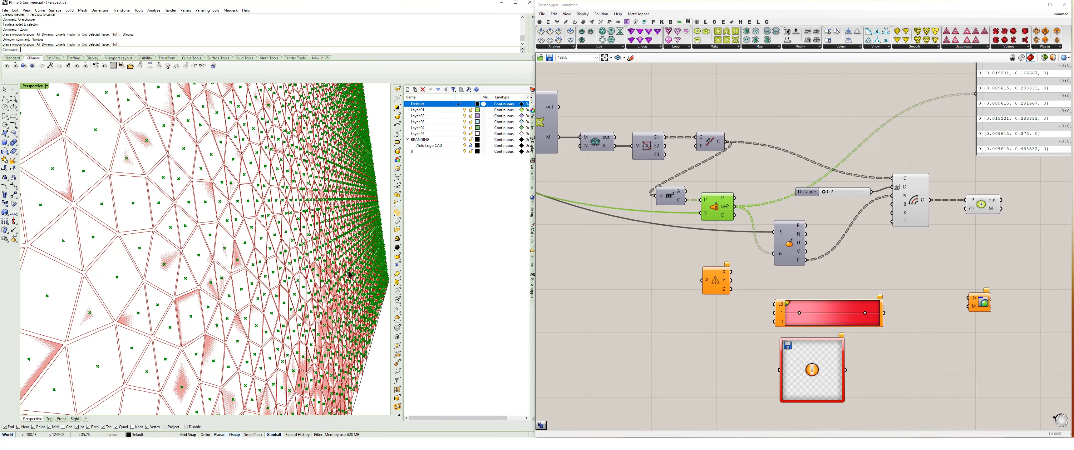
{"action": "right_click_drag", "start_coordinate": [671, 247], "coordinate": [647, 244]}
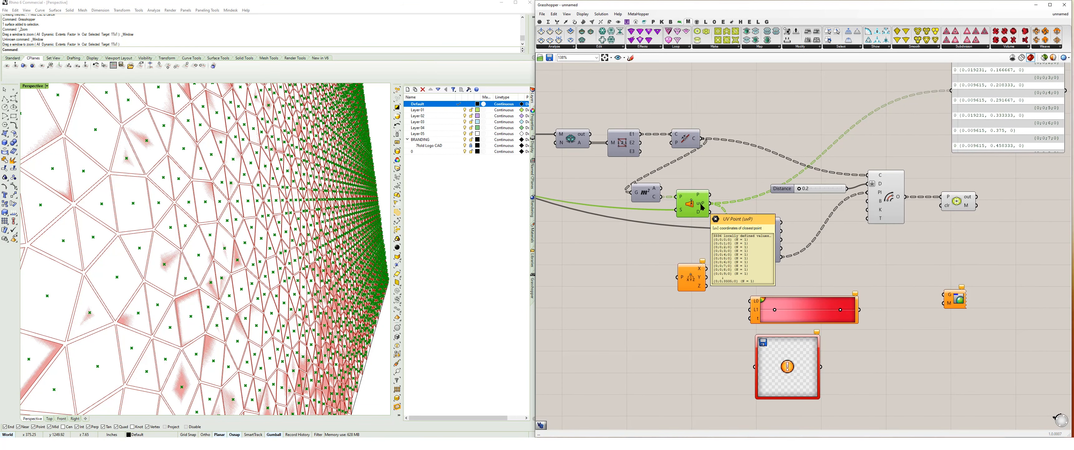
{"action": "left_click_drag", "start_coordinate": [709, 204], "coordinate": [643, 297]}
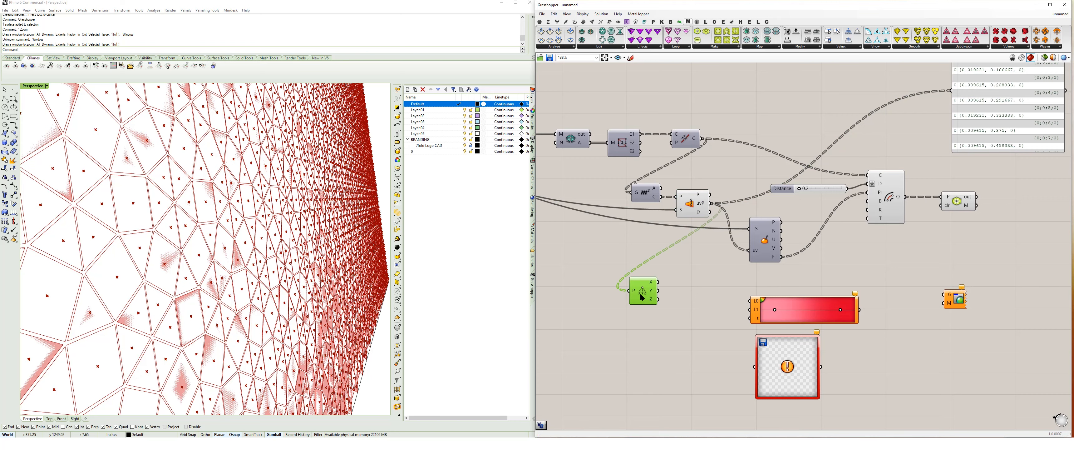
Add a Panel beside the Deconstruct component and connect the X output to it
{"action": "double_click", "coordinate": [700, 279]}
{"action": "type", "text": "panel"}
{"action": "key", "text": "Return"}
{"action": "left_click_drag", "start_coordinate": [658, 281], "coordinate": [698, 329]}
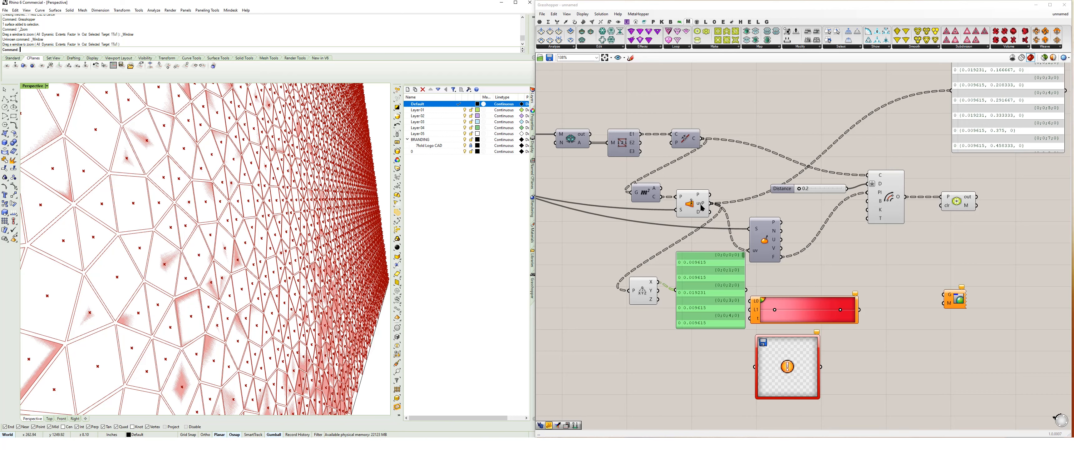
Rearrange the canvas by moving the new Panel and Deconstruct component down and shifting the Image Sampler away from the Gradient
{"action": "mouse_move", "coordinate": [700, 207]}
{"action": "right_click_drag", "start_coordinate": [668, 287], "coordinate": [623, 275]}
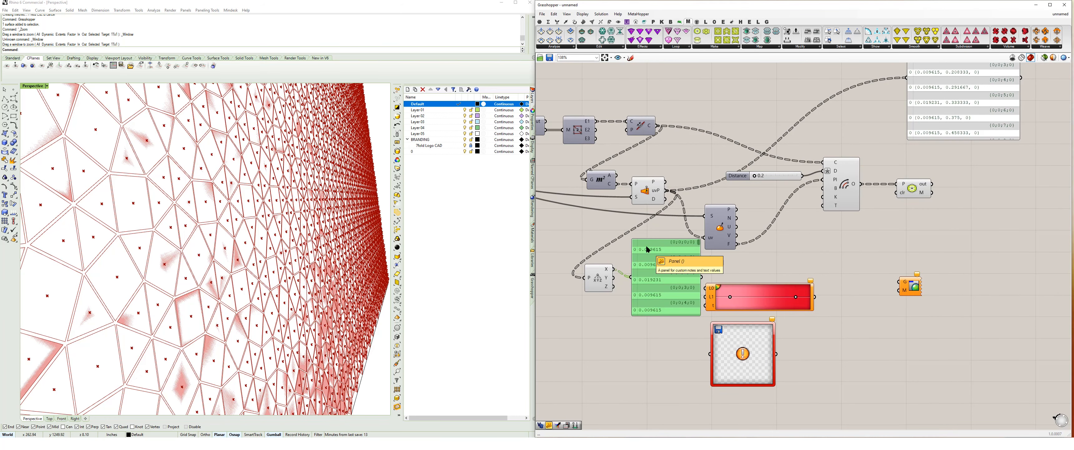
{"action": "left_click_drag", "start_coordinate": [647, 249], "coordinate": [643, 358]}
{"action": "left_click_drag", "start_coordinate": [609, 273], "coordinate": [599, 305]}
{"action": "scroll", "coordinate": [272, 276], "scroll_direction": "down", "scroll_amount": 5}
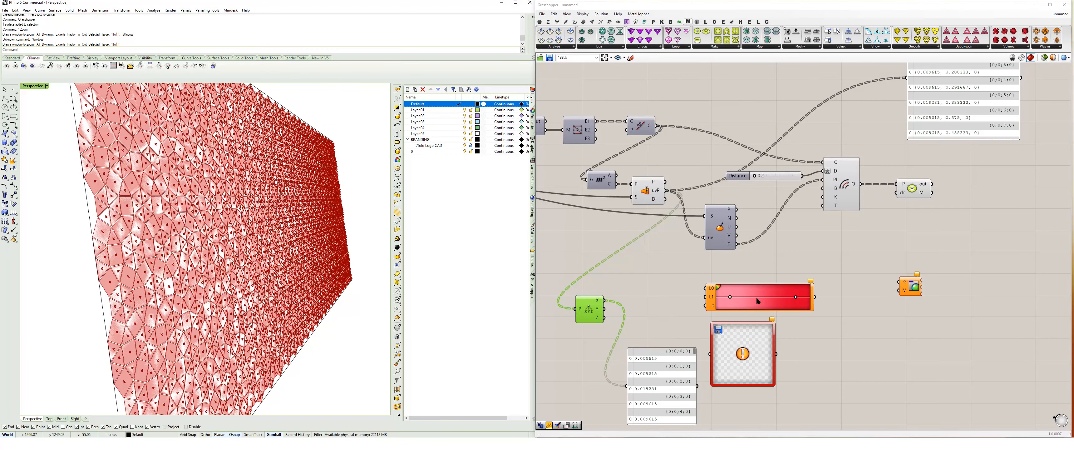
{"action": "left_click_drag", "start_coordinate": [753, 332], "coordinate": [800, 364]}
Connect the Surface Closest Point's uvP output to the Image Sampler and stretch the sampler into a wide rectangle
{"action": "right_click_drag", "start_coordinate": [721, 349], "coordinate": [729, 287]}
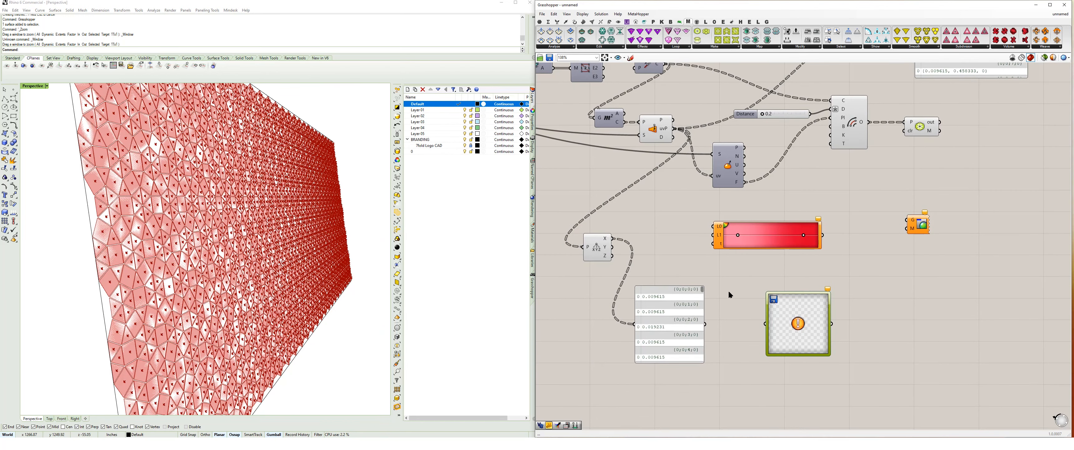
{"action": "left_click_drag", "start_coordinate": [673, 128], "coordinate": [730, 339]}
{"action": "left_click_drag", "start_coordinate": [686, 314], "coordinate": [683, 349]}
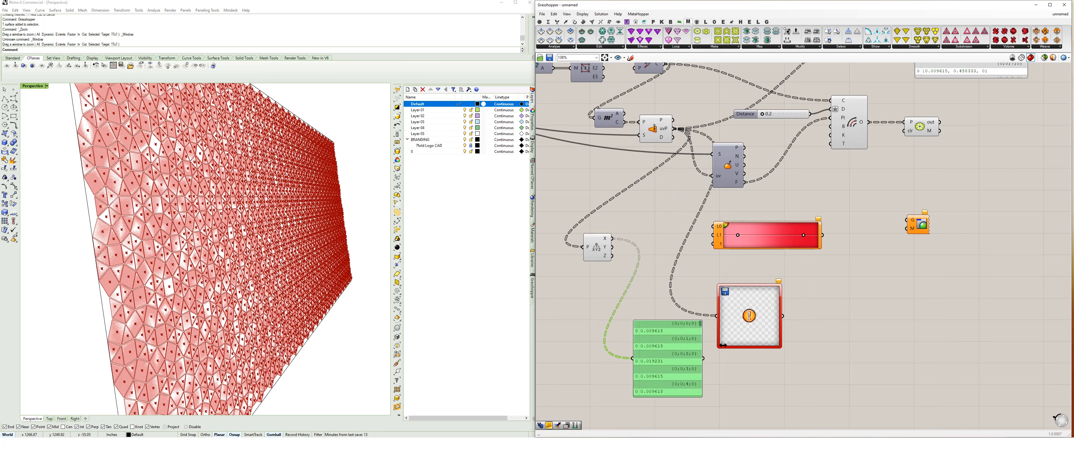
{"action": "left_click_drag", "start_coordinate": [778, 347], "coordinate": [871, 357]}
Feed the Deconstruct component's X output into the Gradient's t input
{"action": "left_click_drag", "start_coordinate": [727, 241], "coordinate": [730, 240]}
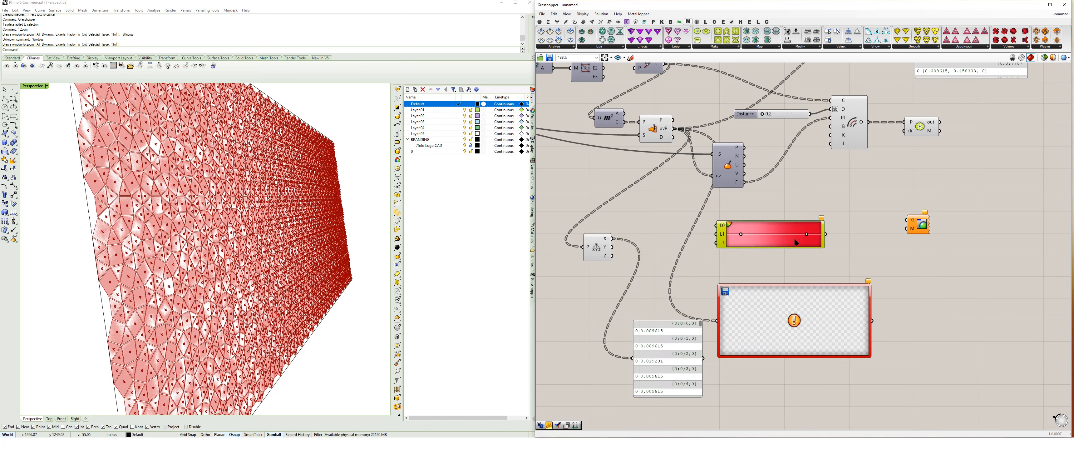
{"action": "left_click_drag", "start_coordinate": [601, 247], "coordinate": [607, 243]}
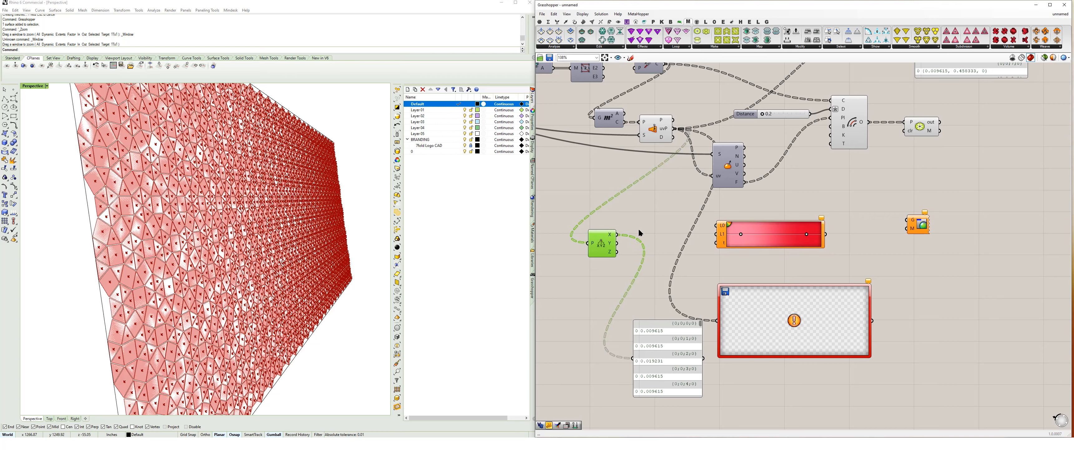
{"action": "left_click_drag", "start_coordinate": [621, 237], "coordinate": [725, 239]}
Change the Gradient from red to a green, cyan and pink colour range
{"action": "scroll", "coordinate": [727, 239], "scroll_direction": "up", "scroll_amount": 3}
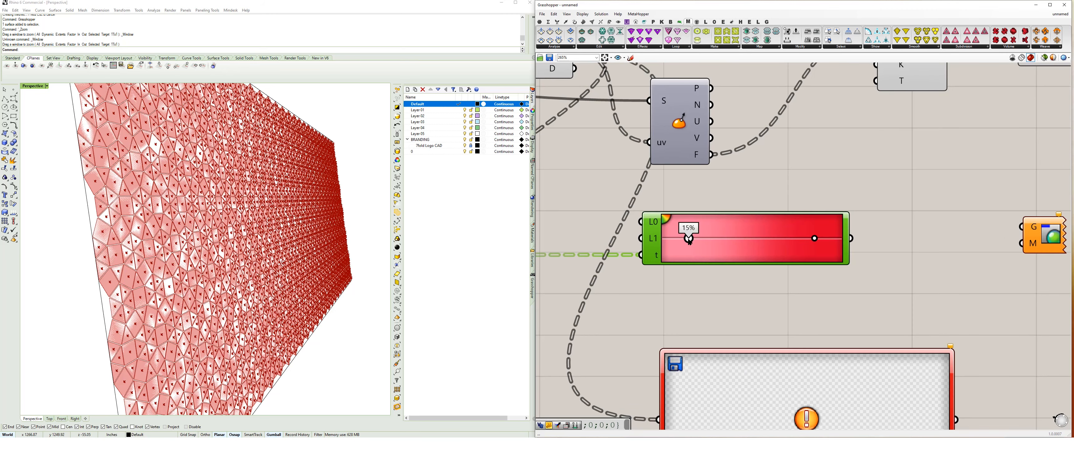
{"action": "double_click", "coordinate": [689, 241]}
{"action": "left_click", "coordinate": [649, 222]}
{"action": "left_click", "coordinate": [651, 221]}
{"action": "left_click", "coordinate": [762, 268]}
Connect the final mesh output to the Custom Preview's geometry input and the Gradient's output to its material input
{"action": "scroll", "coordinate": [620, 310], "scroll_direction": "down", "scroll_amount": 3}
{"action": "left_click_drag", "start_coordinate": [856, 177], "coordinate": [823, 266]}
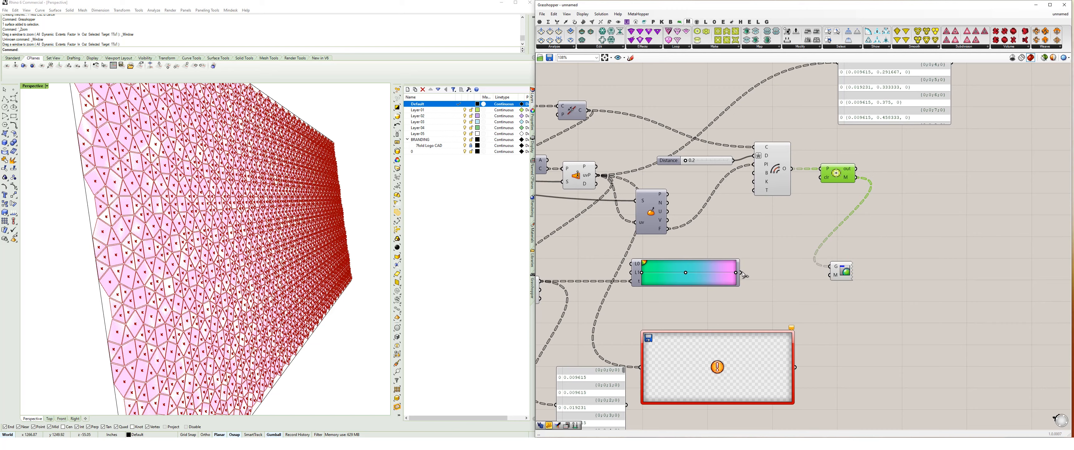
{"action": "left_click_drag", "start_coordinate": [738, 272], "coordinate": [842, 271]}
{"action": "mouse_move", "coordinate": [798, 289]}
{"action": "right_mouse_down"}
{"action": "mouse_move", "coordinate": [781, 278]}
{"action": "mouse_move", "coordinate": [799, 280]}
{"action": "right_mouse_up"}
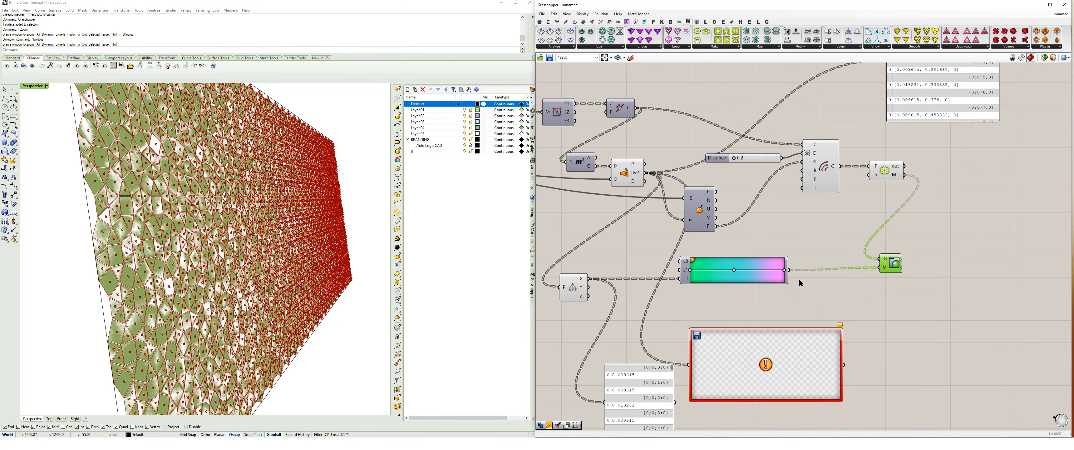
Turn off the preview of the components from Surface Closest Point through the final mesh component
{"action": "scroll", "coordinate": [782, 277], "scroll_direction": "down", "scroll_amount": 2}
{"action": "left_click_drag", "start_coordinate": [905, 162], "coordinate": [652, 242]}
{"action": "middle_click", "coordinate": [623, 232]}
{"action": "left_click", "coordinate": [625, 217]}
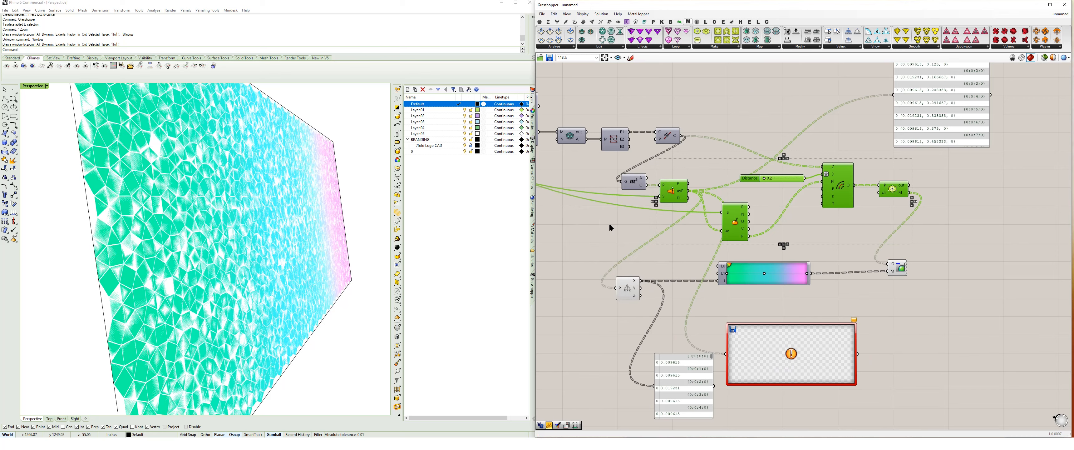
Switch to the Rhino viewport and hide the base surface behind the coloured panels
{"action": "mouse_move", "coordinate": [322, 283]}
{"action": "right_mouse_down"}
{"action": "mouse_move", "coordinate": [304, 283]}
{"action": "mouse_move", "coordinate": [322, 283]}
{"action": "right_mouse_up"}
{"action": "left_click", "coordinate": [335, 276]}
{"action": "type", "text": "hi"}
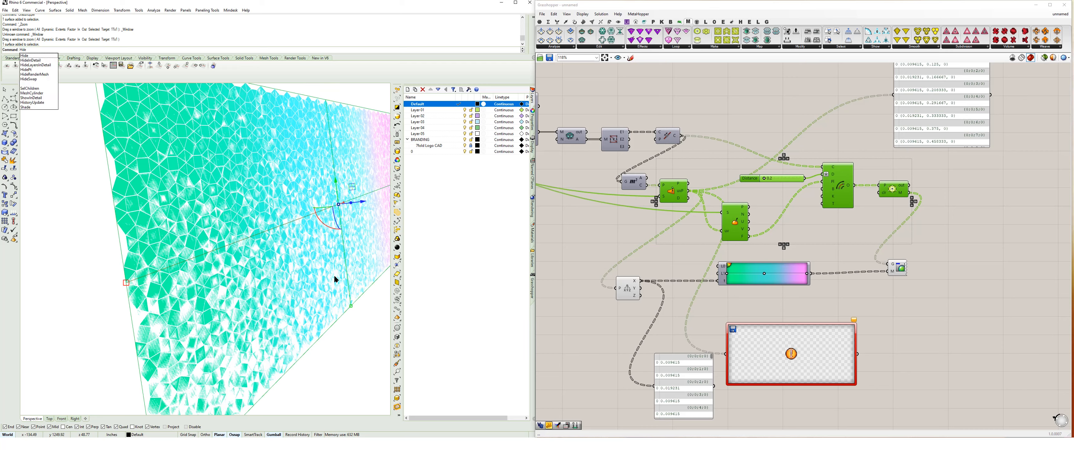
{"action": "key", "text": "Return"}
{"action": "right_click_drag", "start_coordinate": [305, 269], "coordinate": [255, 275]}
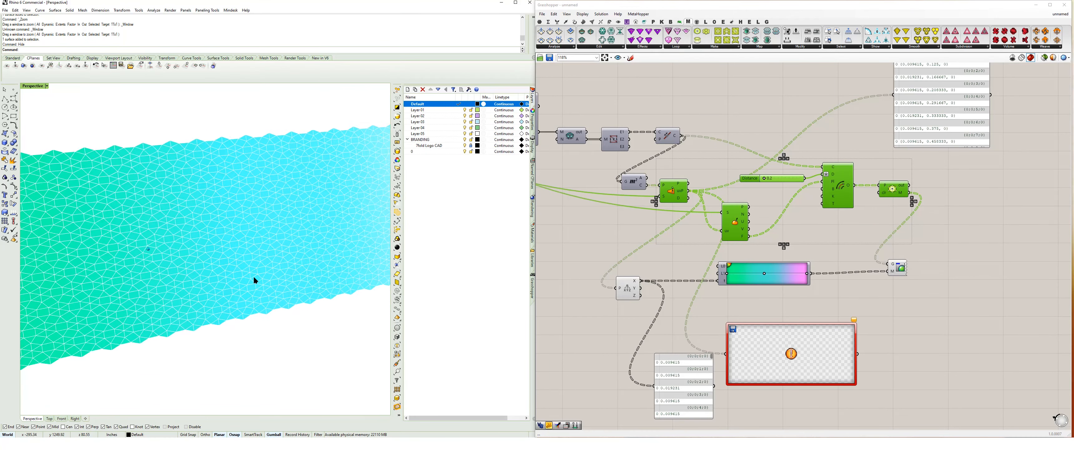
{"action": "scroll", "coordinate": [254, 277], "scroll_direction": "down", "scroll_amount": 3}
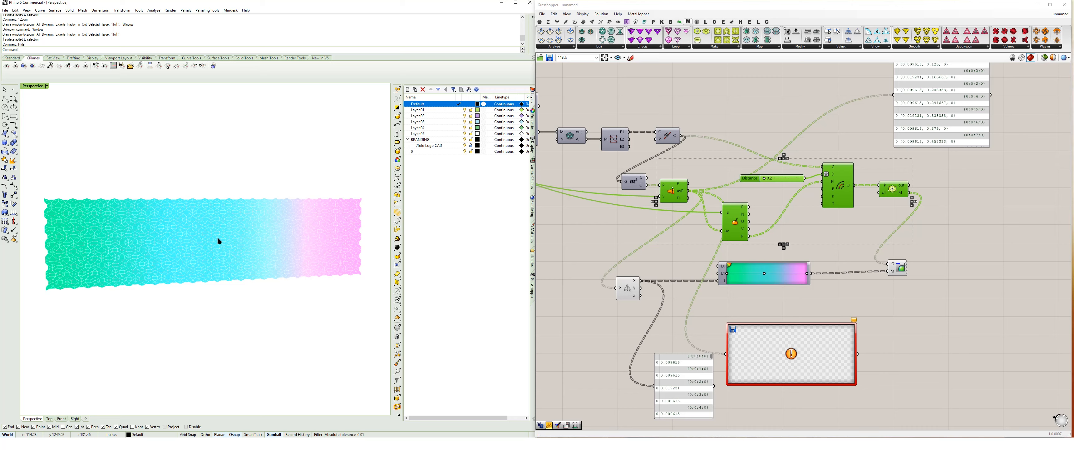
Shift the Image Sampler slightly and load the first twisting-tower JPG from the Pictures > Wallpapers folder into it
{"action": "left_click_drag", "start_coordinate": [749, 339], "coordinate": [744, 328]}
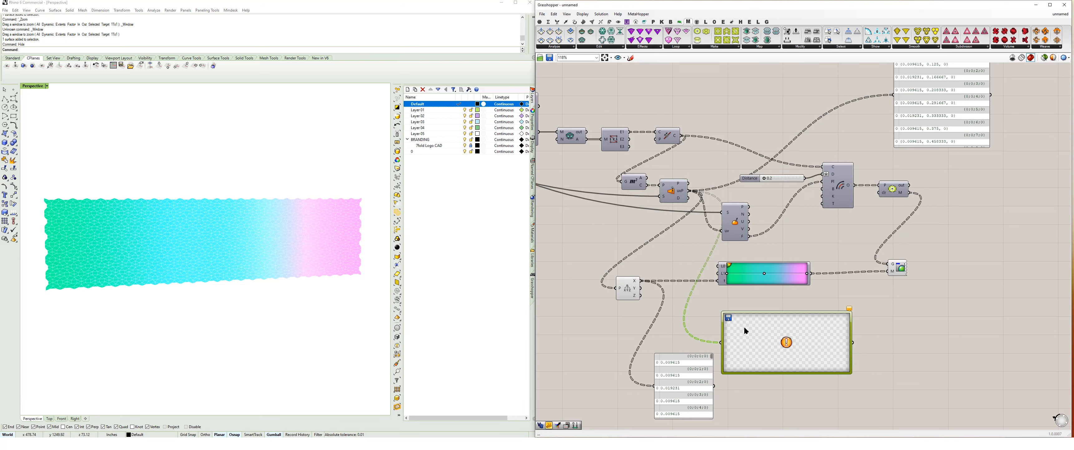
{"action": "right_click", "coordinate": [744, 328]}
{"action": "left_click", "coordinate": [756, 331]}
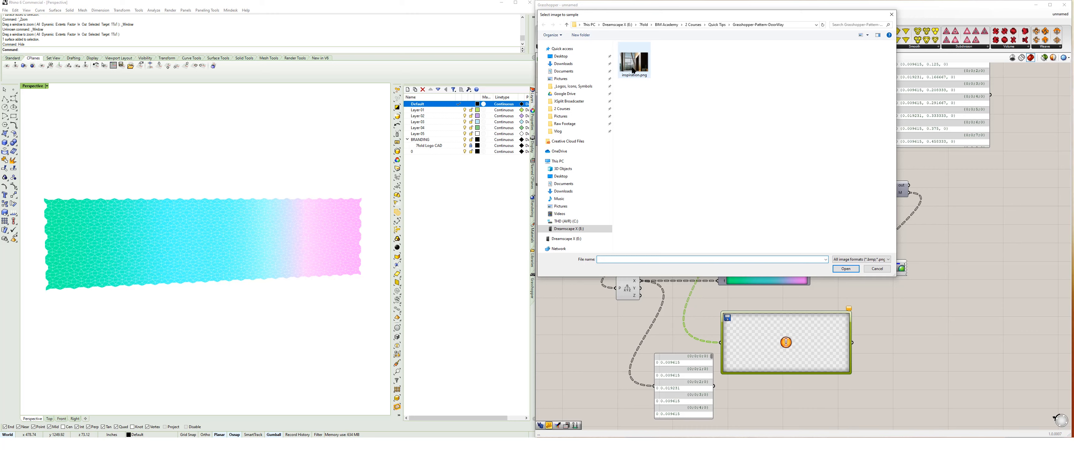
{"action": "left_click", "coordinate": [561, 206]}
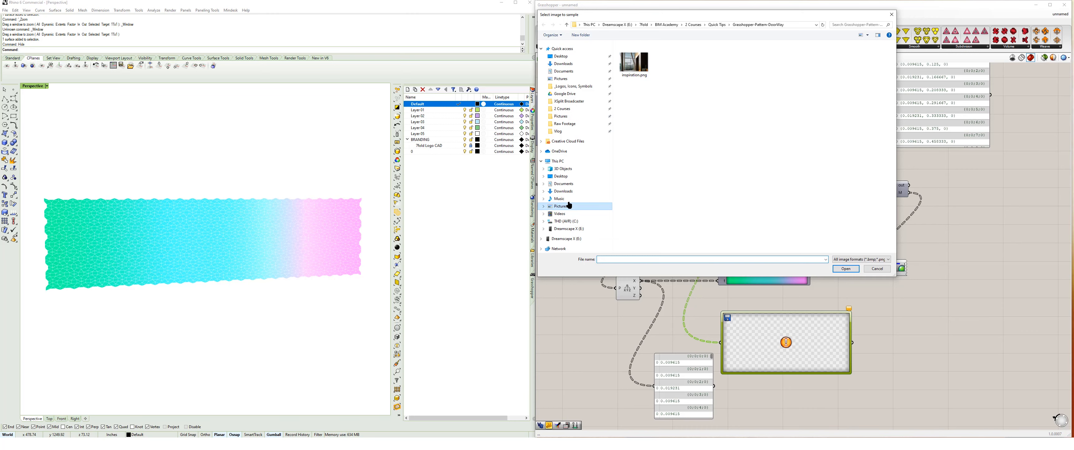
{"action": "double_click", "coordinate": [842, 102]}
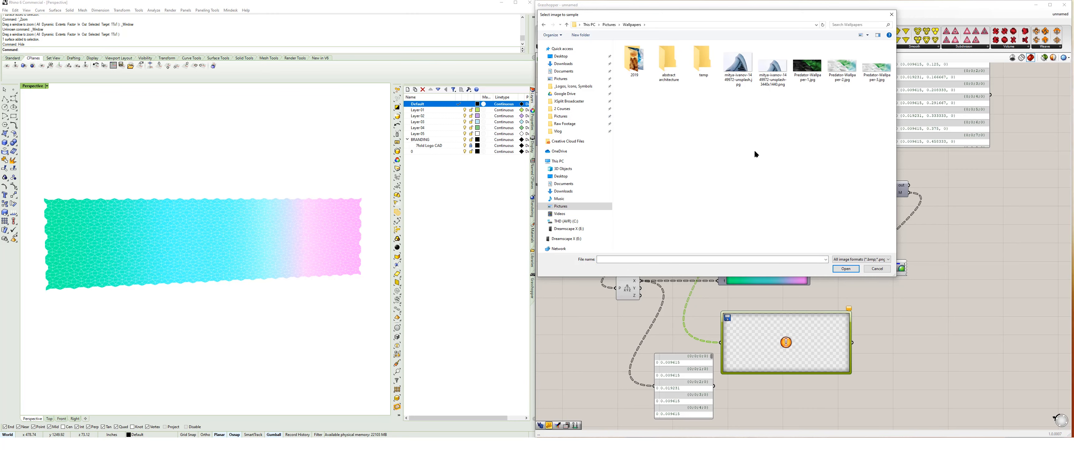
{"action": "left_click", "coordinate": [739, 66]}
{"action": "left_click", "coordinate": [843, 268]}
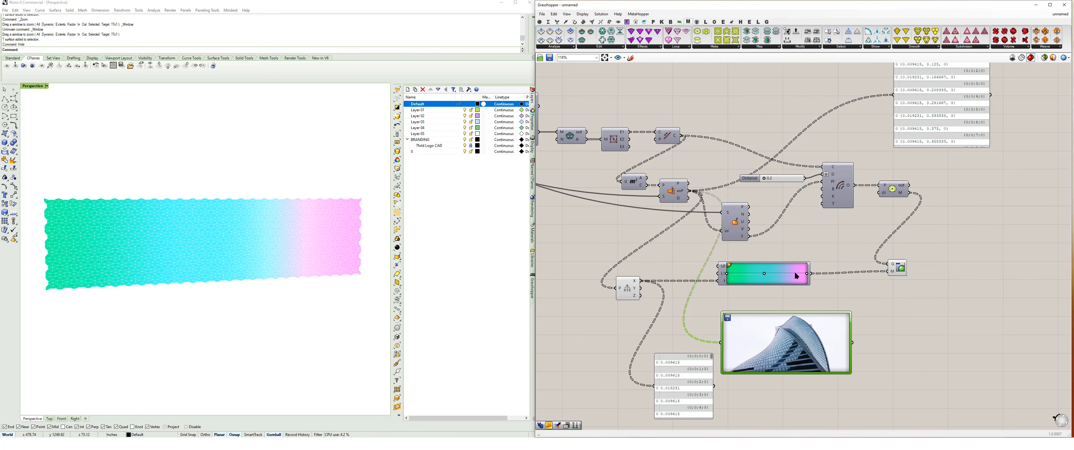
Place the Image Sampler directly below the Gradient and resize it to a narrower, taller frame
{"action": "right_click_drag", "start_coordinate": [843, 281], "coordinate": [829, 256]}
{"action": "left_click_drag", "start_coordinate": [778, 349], "coordinate": [774, 366]}
{"action": "left_click_drag", "start_coordinate": [839, 310], "coordinate": [779, 306]}
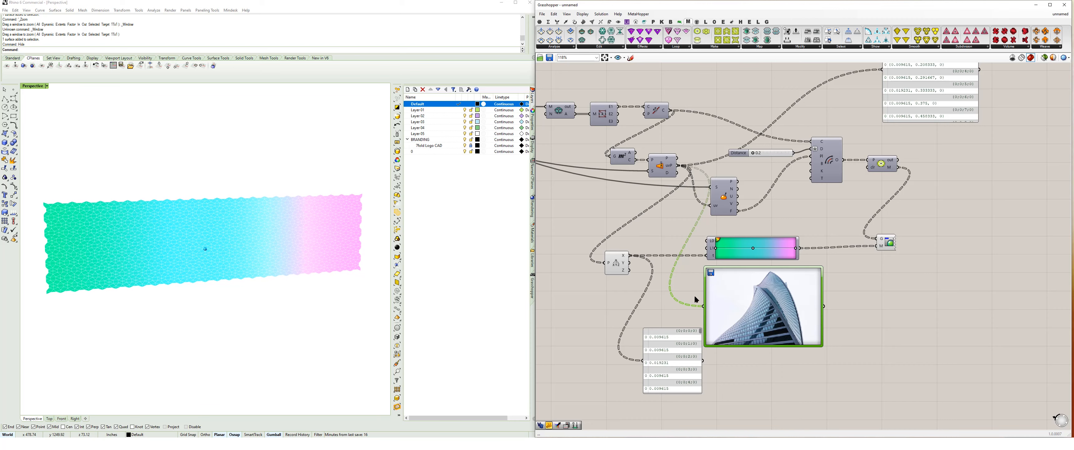
Connect the Image Sampler's output to the Custom Preview's material input and inspect the panels in the Rhino viewport
{"action": "left_click_drag", "start_coordinate": [880, 247], "coordinate": [824, 305]}
{"action": "right_click_drag", "start_coordinate": [241, 261], "coordinate": [222, 227]}
{"action": "scroll", "coordinate": [222, 226], "scroll_direction": "up", "scroll_amount": 5}
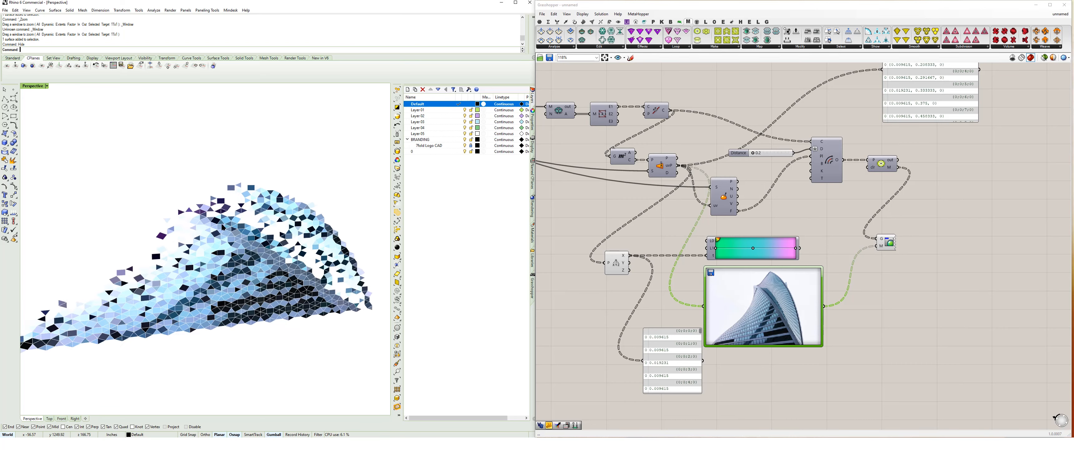
{"action": "scroll", "coordinate": [226, 251], "scroll_direction": "down", "scroll_amount": 2}
{"action": "right_click_drag", "start_coordinate": [227, 251], "coordinate": [235, 251]}
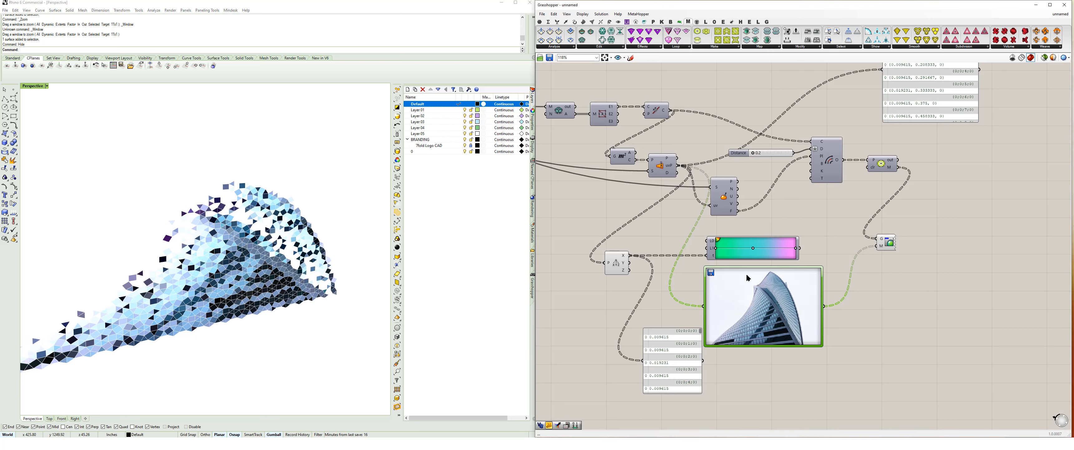
Replace the Image Sampler's picture with the beach-dawn-evening JPG from the 2019 wallpapers folder and view it on the panels
{"action": "double_click", "coordinate": [756, 310]}
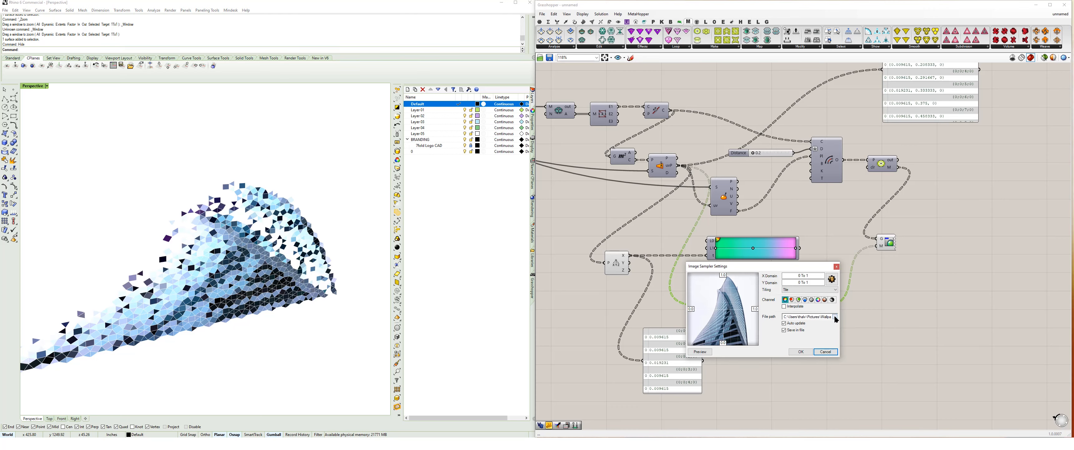
{"action": "left_click", "coordinate": [835, 317]}
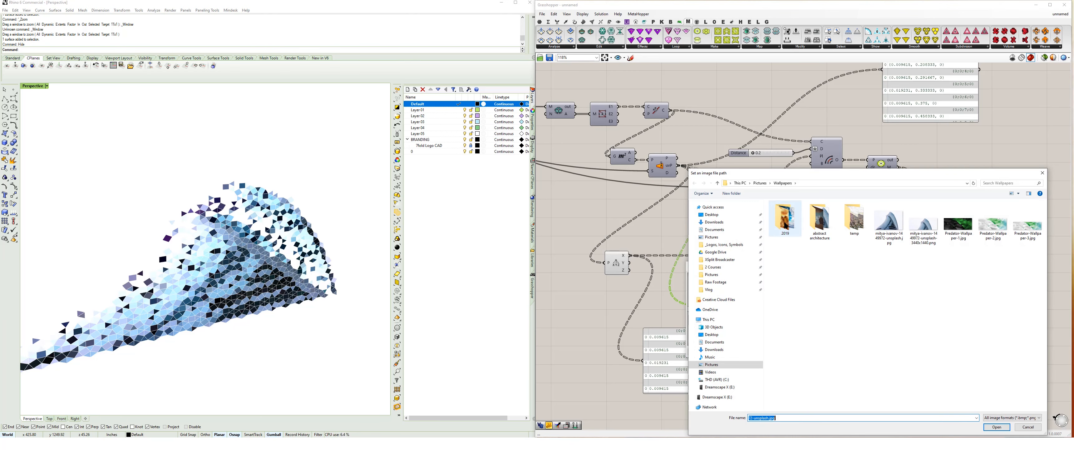
{"action": "double_click", "coordinate": [785, 225]}
{"action": "left_click", "coordinate": [997, 232]}
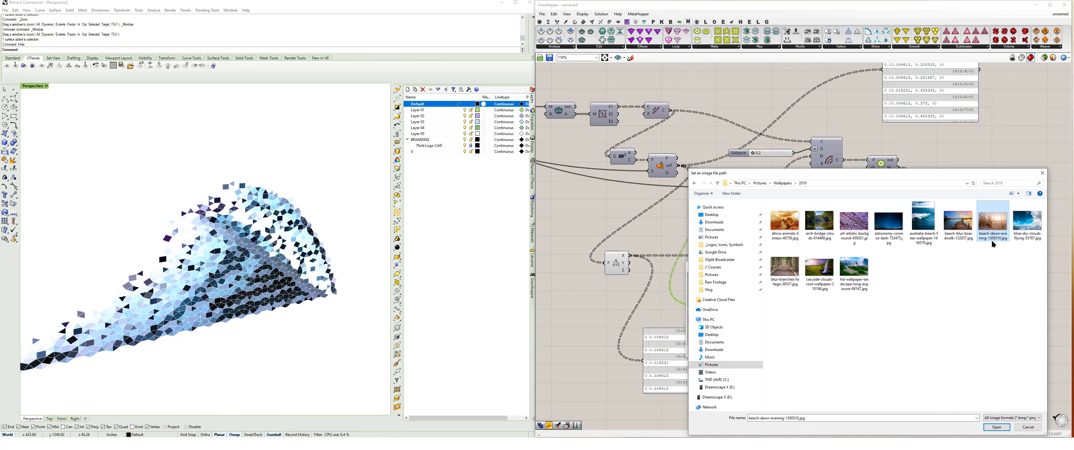
{"action": "left_click", "coordinate": [997, 426]}
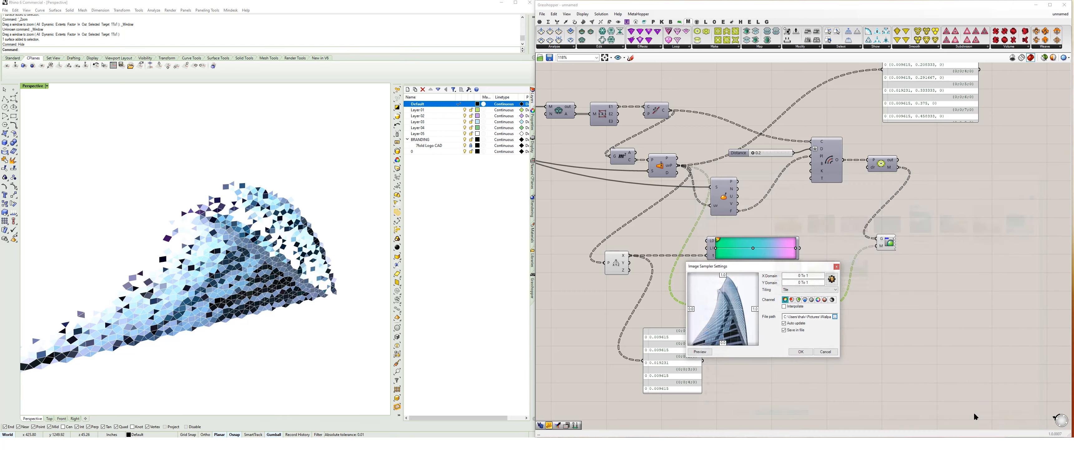
{"action": "left_click", "coordinate": [802, 354]}
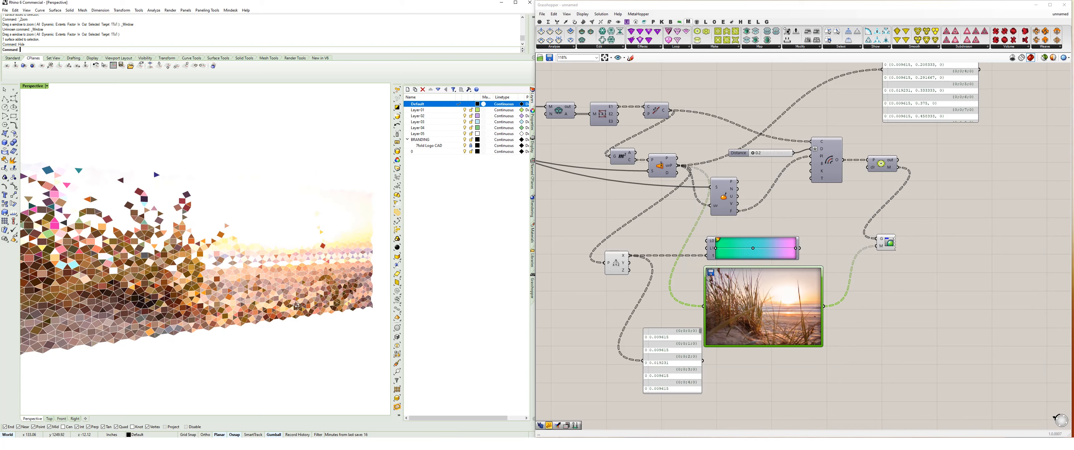
{"action": "right_click_drag", "start_coordinate": [245, 318], "coordinate": [262, 301]}
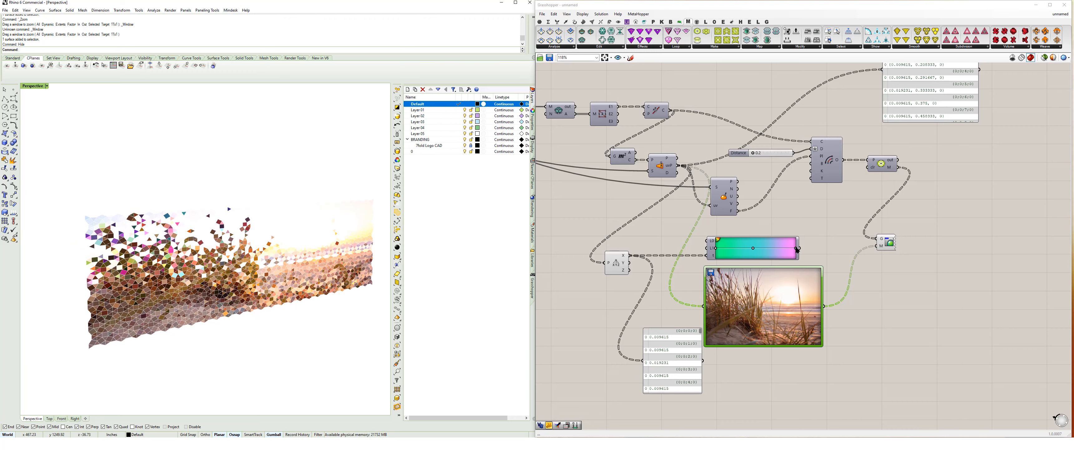
Reconnect the Gradient's output to the Custom Preview's material input and move the Custom Preview further from the Gradient
{"action": "left_click_drag", "start_coordinate": [796, 247], "coordinate": [871, 245]}
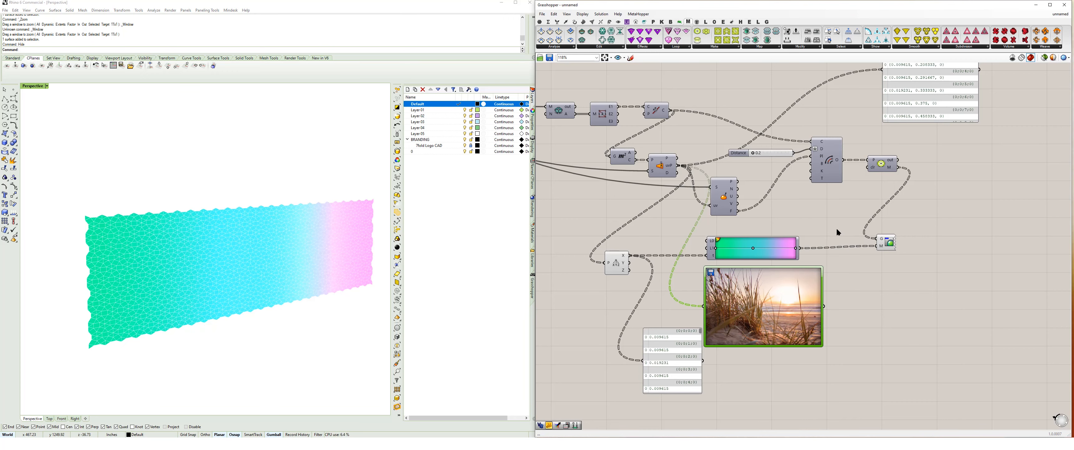
{"action": "left_click_drag", "start_coordinate": [887, 242], "coordinate": [920, 243]}
{"action": "left_click", "coordinate": [882, 164]}
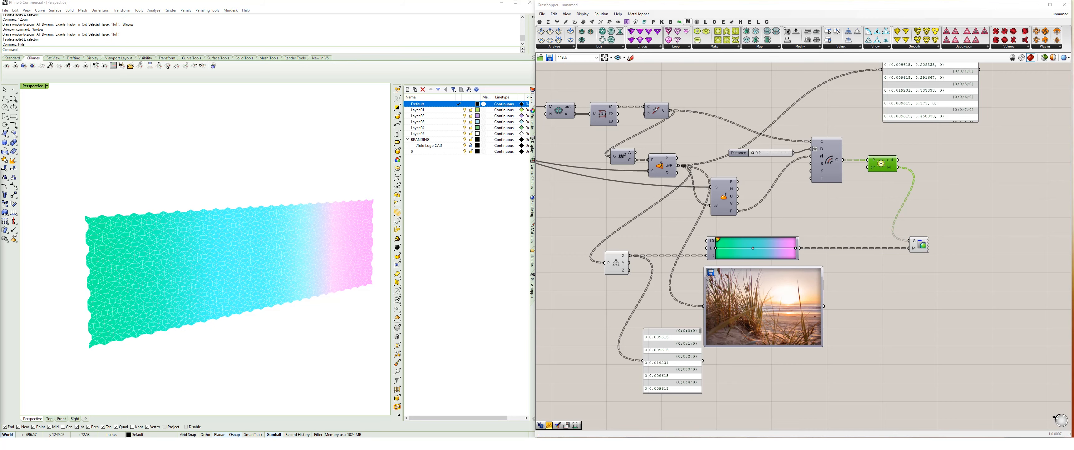
Move the surface point panel away from the final mesh component to free canvas space for new components
{"action": "right_click_drag", "start_coordinate": [866, 197], "coordinate": [599, 259]}
{"action": "left_click_drag", "start_coordinate": [708, 140], "coordinate": [825, 124]}
{"action": "right_click_drag", "start_coordinate": [645, 184], "coordinate": [767, 194]}
{"action": "right_click_drag", "start_coordinate": [290, 258], "coordinate": [243, 262]}
{"action": "scroll", "coordinate": [244, 262], "scroll_direction": "up", "scroll_amount": 3}
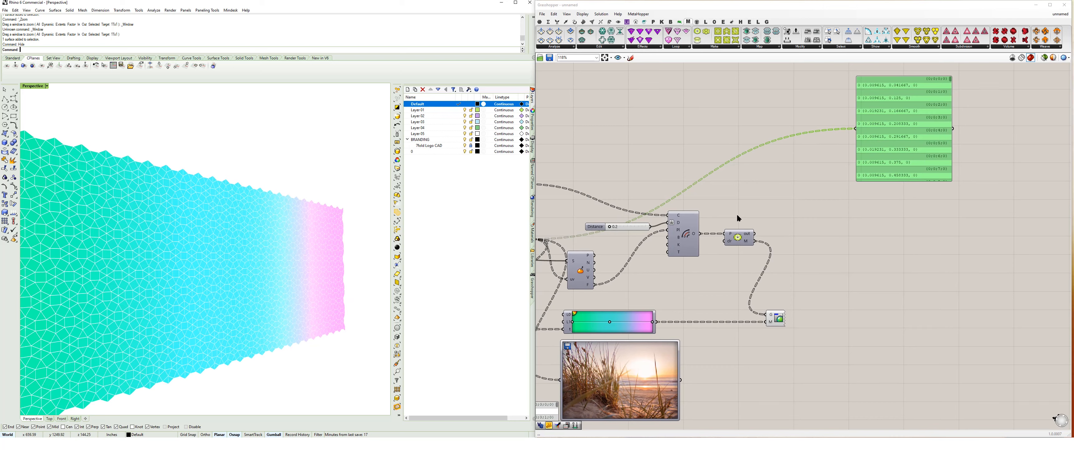
Add a Deconstruct Mesh component after the final mesh component and connect the mesh output to its input
{"action": "left_click", "coordinate": [592, 22]}
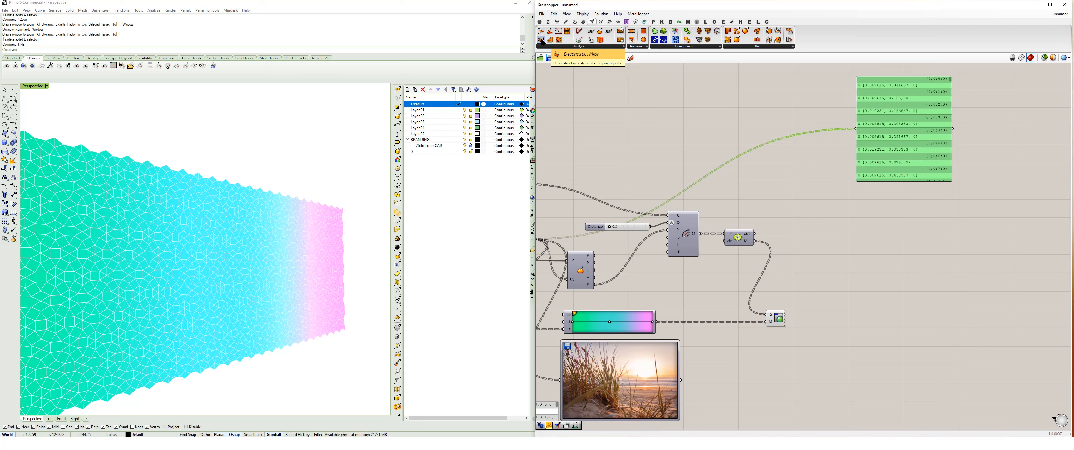
{"action": "mouse_move", "coordinate": [767, 211]}
{"action": "left_mouse_down"}
{"action": "mouse_move", "coordinate": [787, 218]}
{"action": "mouse_move", "coordinate": [769, 225]}
{"action": "mouse_move", "coordinate": [777, 218]}
{"action": "left_mouse_up"}
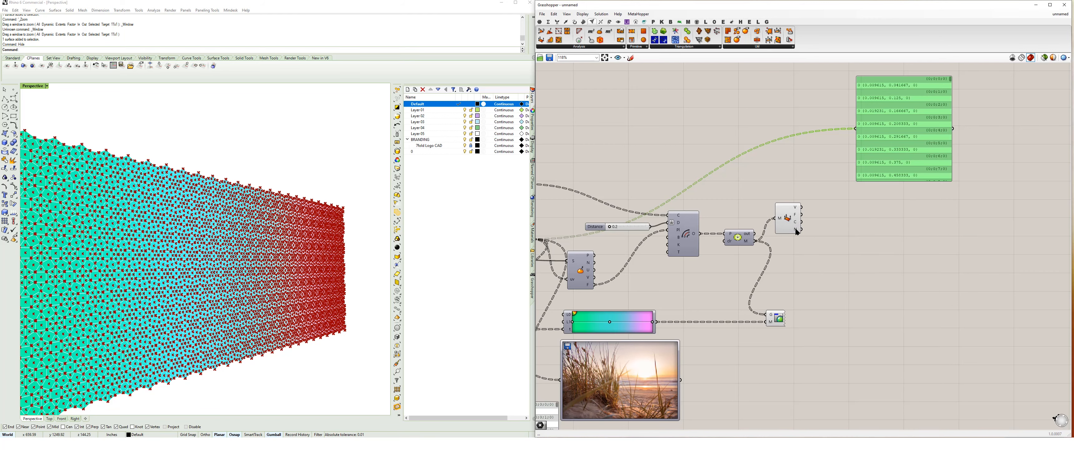
{"action": "right_click_drag", "start_coordinate": [791, 229], "coordinate": [739, 220]}
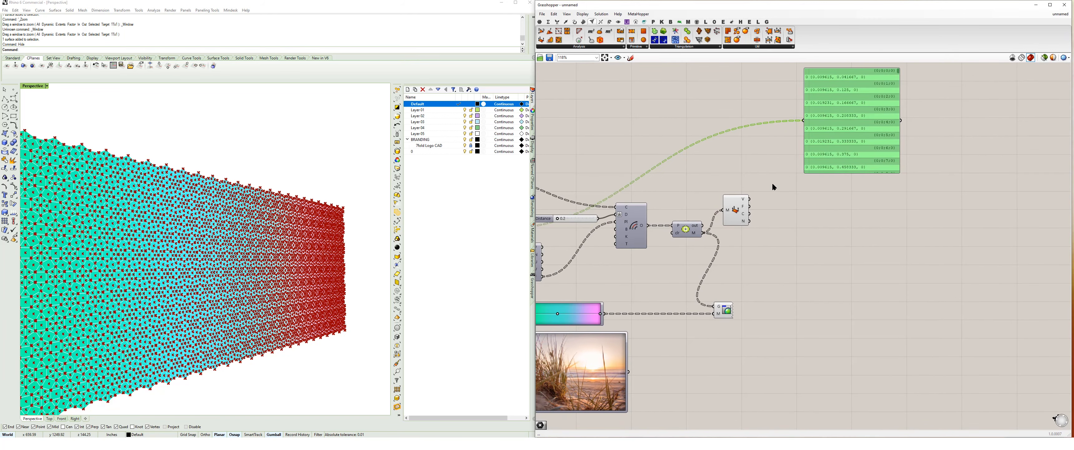
Add a Point parameter and connect Deconstruct Mesh's vertices output to it
{"action": "double_click", "coordinate": [772, 183]}
{"action": "type", "text": "point"}
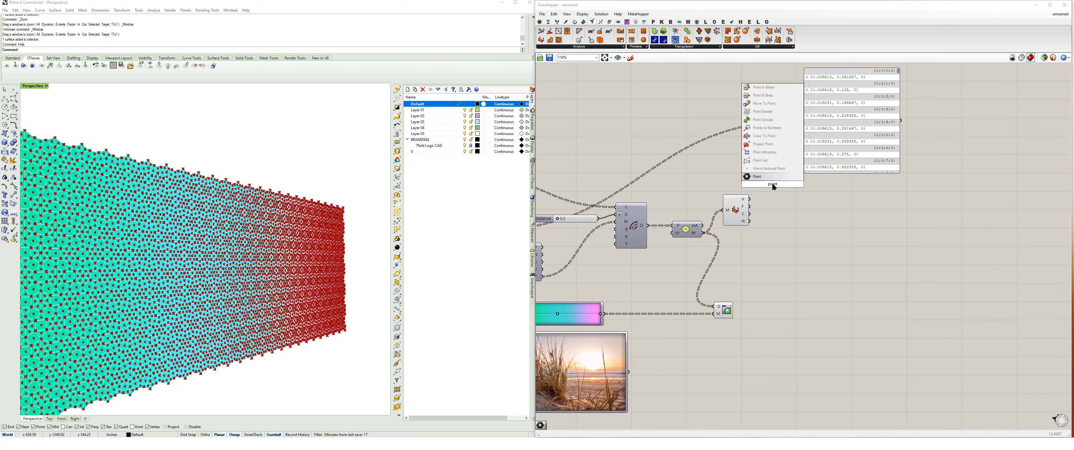
{"action": "key", "text": "Return"}
{"action": "left_click_drag", "start_coordinate": [750, 199], "coordinate": [776, 199]}
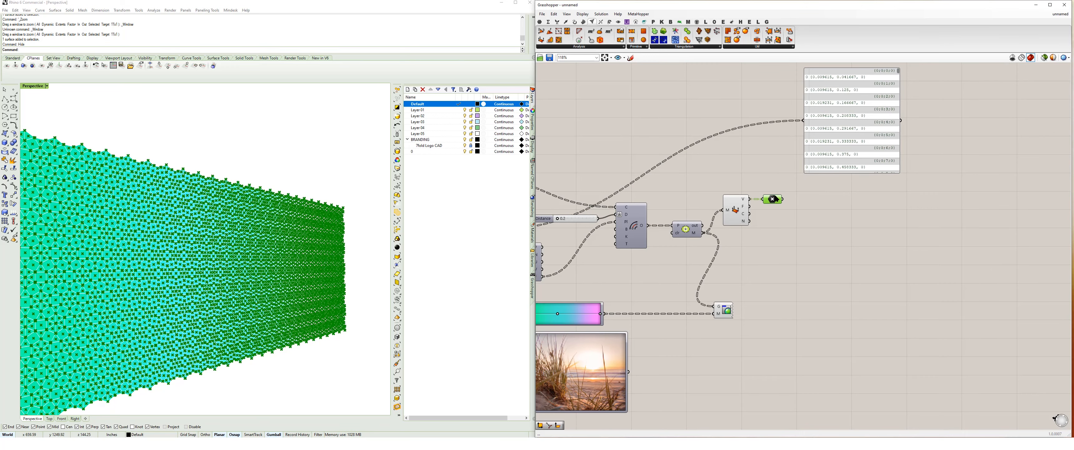
Turn off the preview of Deconstruct Mesh and examine the panel vertices up close in Rhino
{"action": "left_click", "coordinate": [735, 215]}
{"action": "middle_click", "coordinate": [694, 167]}
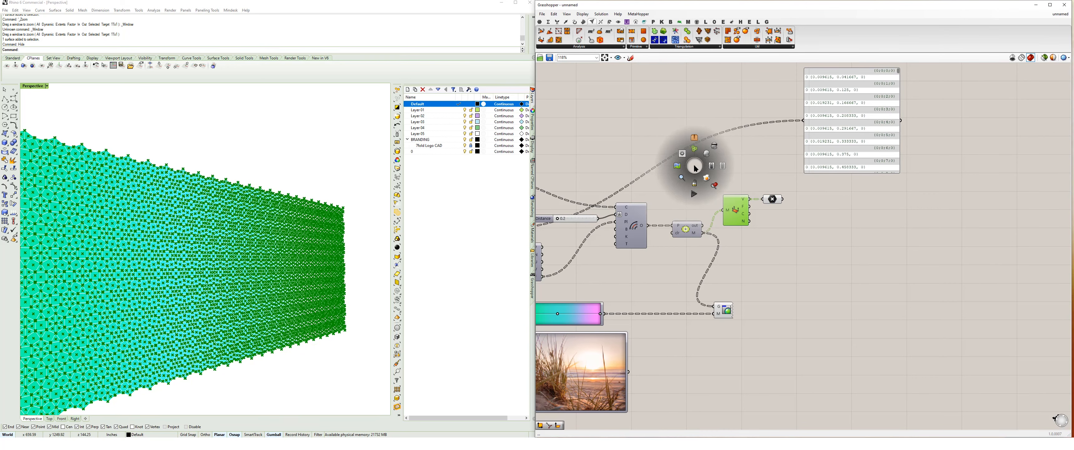
{"action": "left_click", "coordinate": [714, 145]}
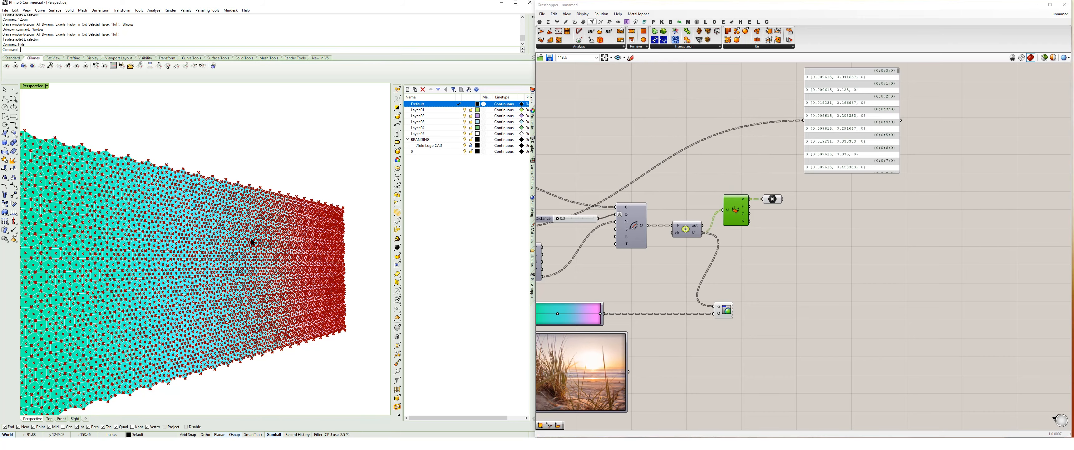
{"action": "scroll", "coordinate": [154, 275], "scroll_direction": "up", "scroll_amount": 10}
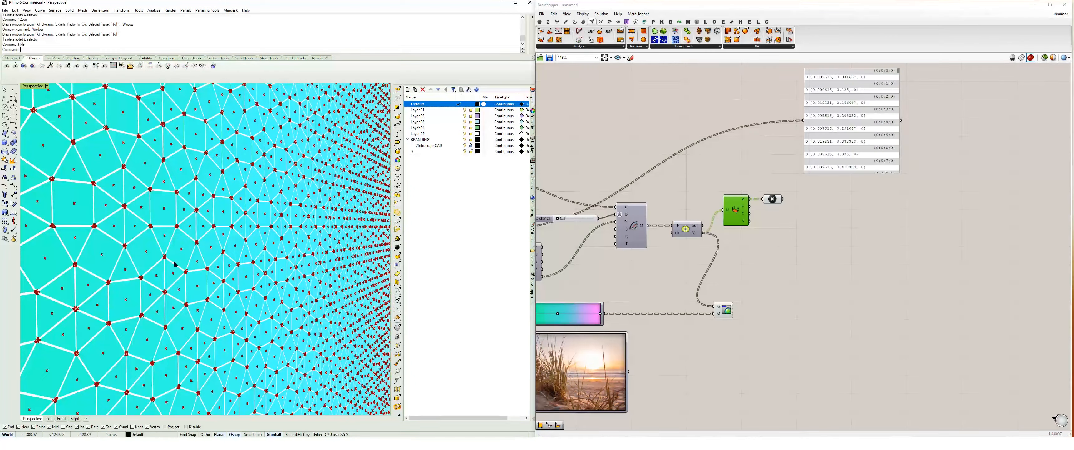
{"action": "scroll", "coordinate": [179, 260], "scroll_direction": "up", "scroll_amount": 3}
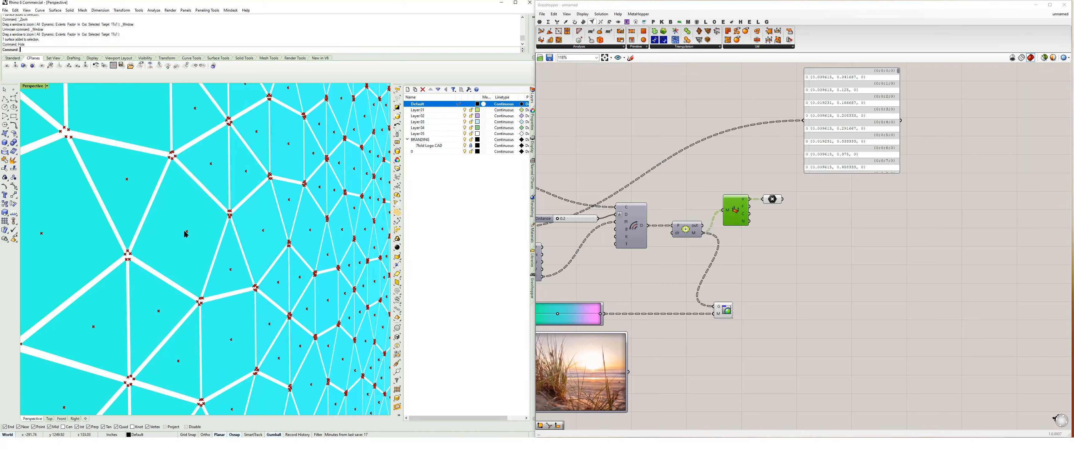
Add a Move component and place it beyond the Point parameter on open canvas
{"action": "right_click_drag", "start_coordinate": [842, 219], "coordinate": [821, 215]}
{"action": "double_click", "coordinate": [839, 242]}
{"action": "type", "text": "z"}
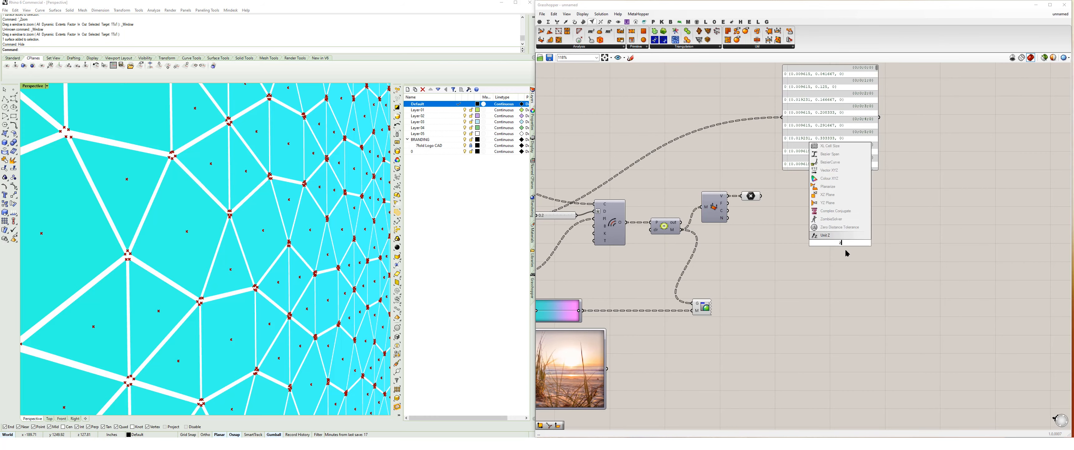
{"action": "key", "text": "BackSpace"}
{"action": "type", "text": "move"}
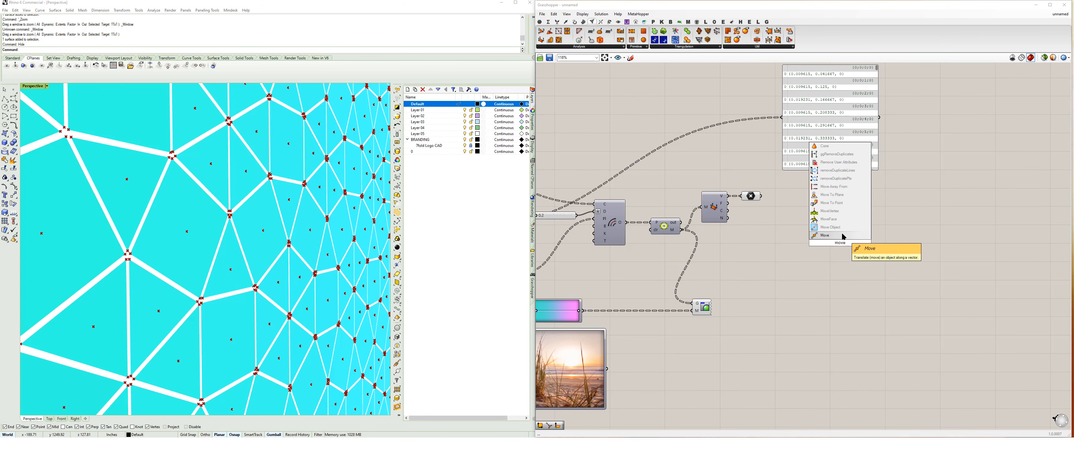
{"action": "left_click", "coordinate": [844, 236]}
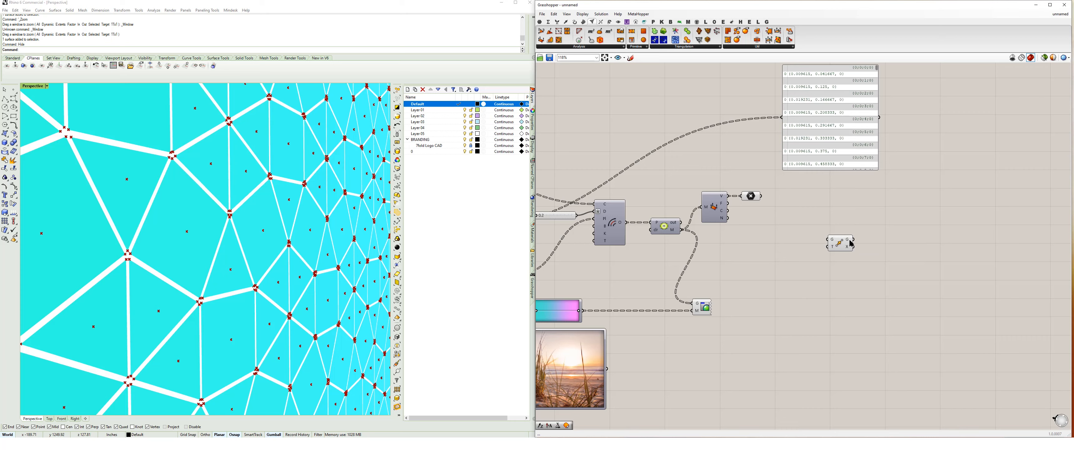
{"action": "left_click_drag", "start_coordinate": [855, 234], "coordinate": [861, 236]}
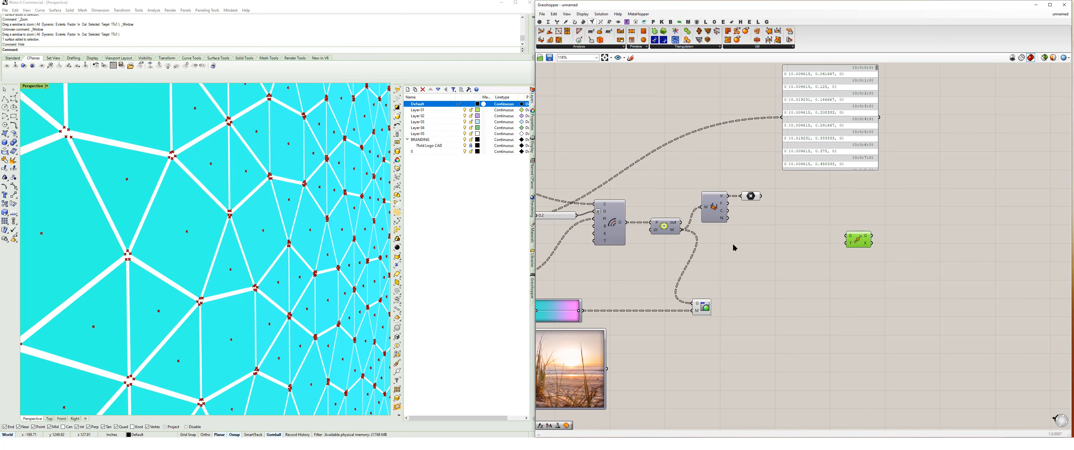
Connect the Point parameter's output to the existing panel and enlarge the panel so each coordinate fits on one line
{"action": "right_click_drag", "start_coordinate": [826, 252], "coordinate": [811, 269]}
{"action": "left_click_drag", "start_coordinate": [825, 155], "coordinate": [846, 164]}
{"action": "left_click_drag", "start_coordinate": [744, 212], "coordinate": [784, 143]}
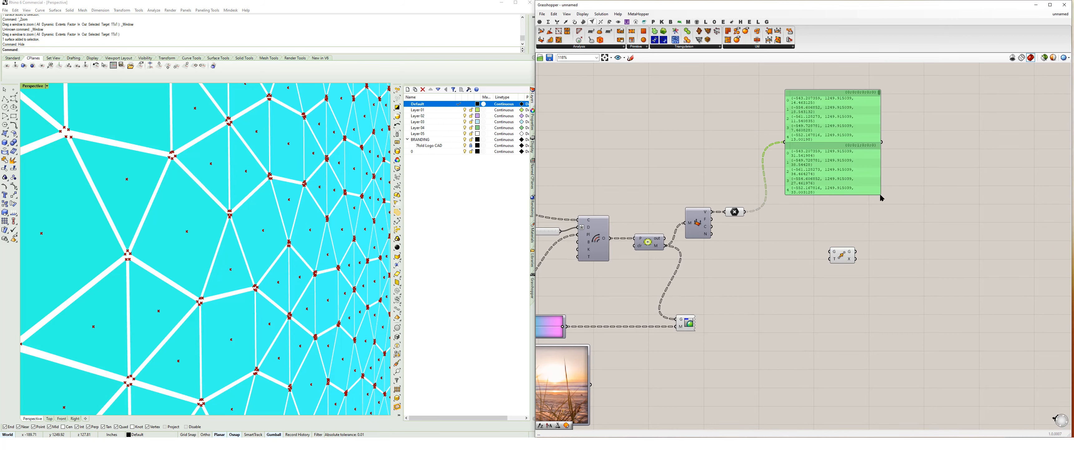
{"action": "left_click_drag", "start_coordinate": [891, 202], "coordinate": [955, 217]}
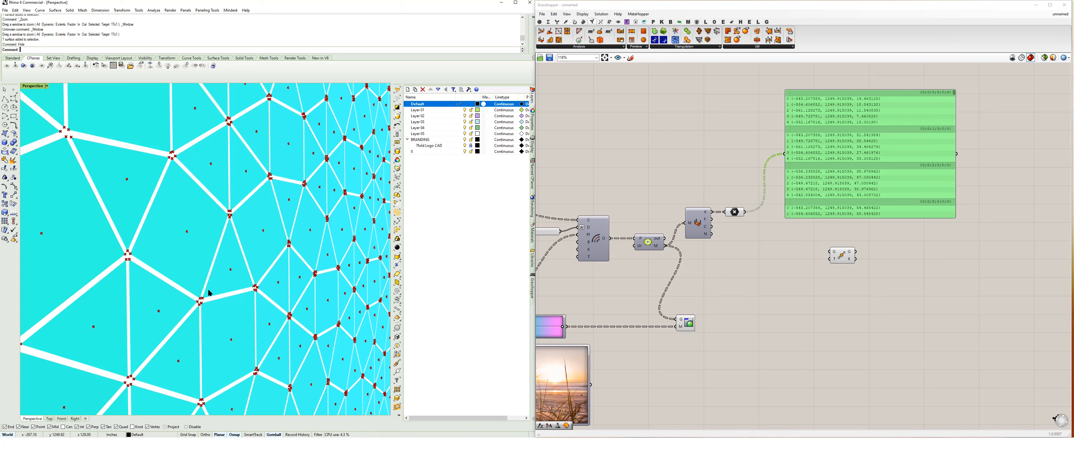
{"action": "left_click_drag", "start_coordinate": [830, 161], "coordinate": [859, 151]}
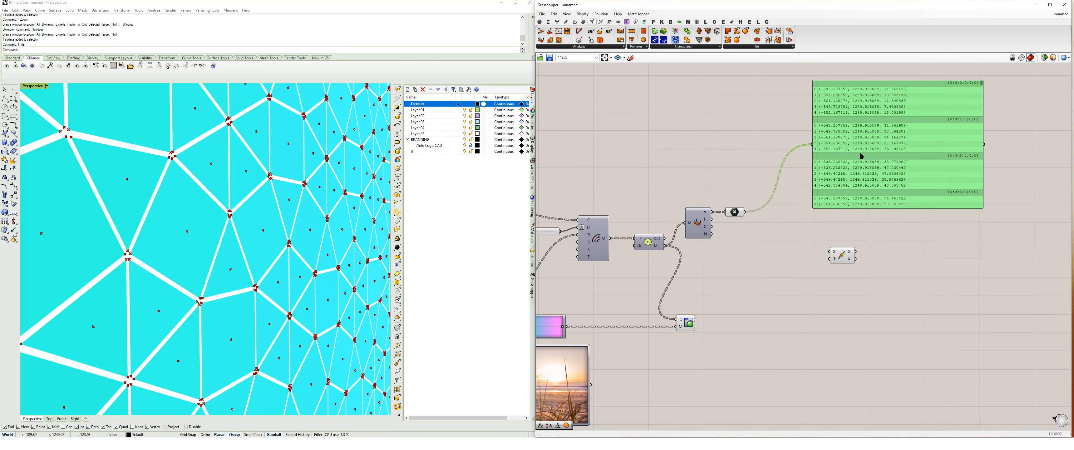
Add a Curve Closest Point component and connect the Point parameter to its P input and the upstream panel curves to its C input
{"action": "right_click_drag", "start_coordinate": [798, 204], "coordinate": [778, 187]}
{"action": "left_click_drag", "start_coordinate": [828, 169], "coordinate": [856, 179]}
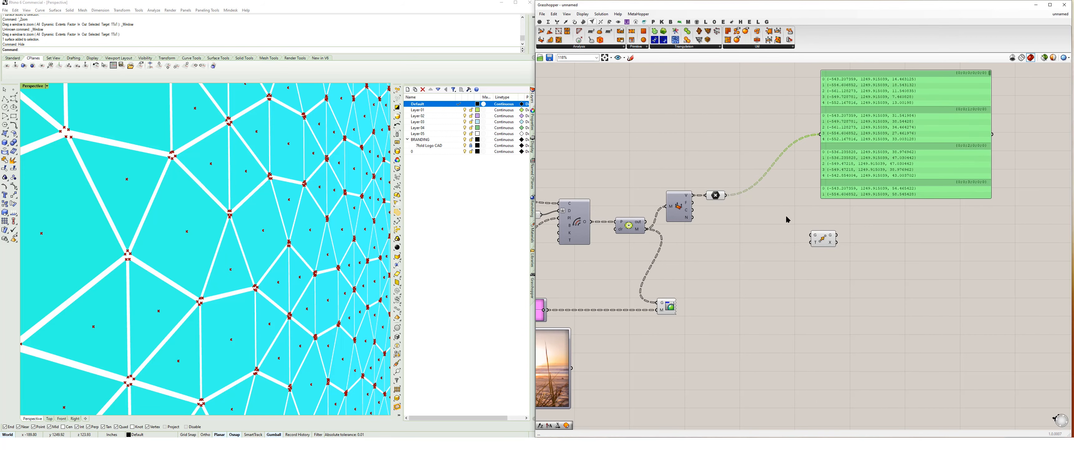
{"action": "double_click", "coordinate": [788, 205]}
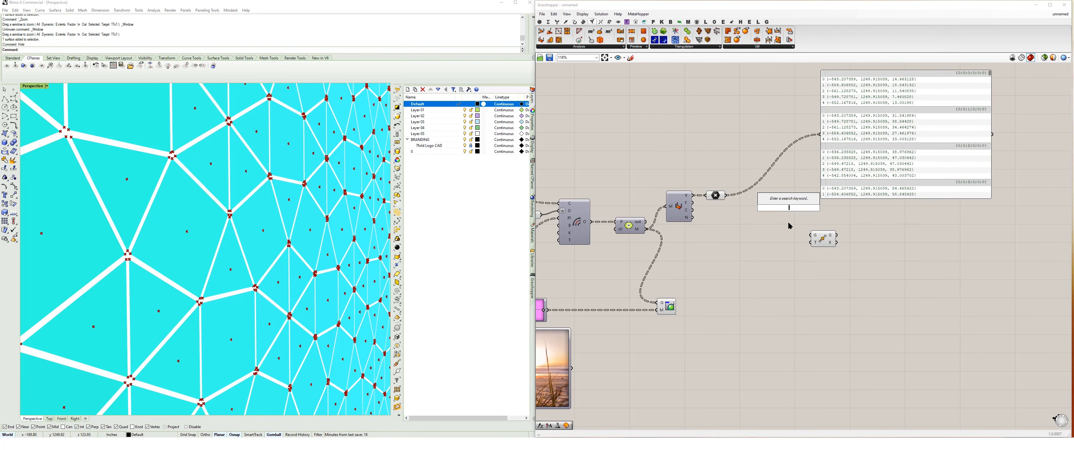
{"action": "type", "text": "cp"}
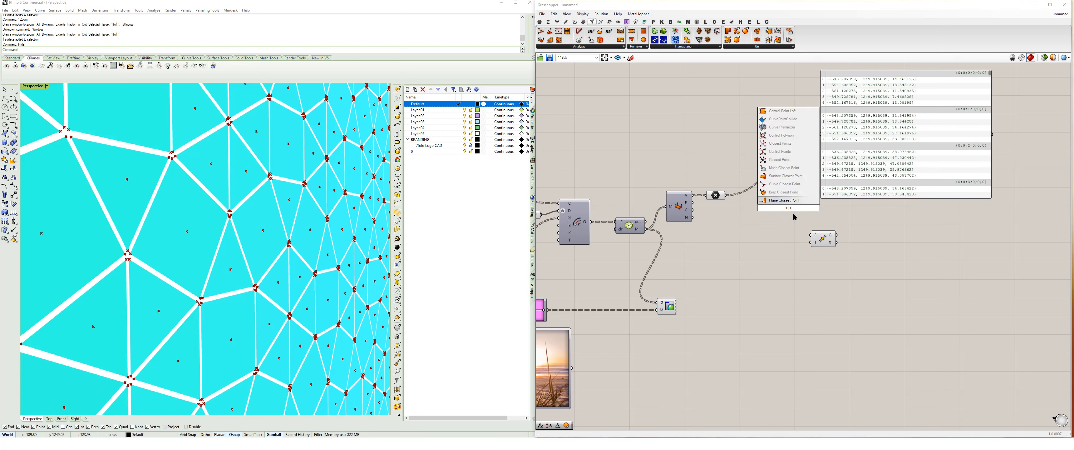
{"action": "left_click", "coordinate": [779, 184]}
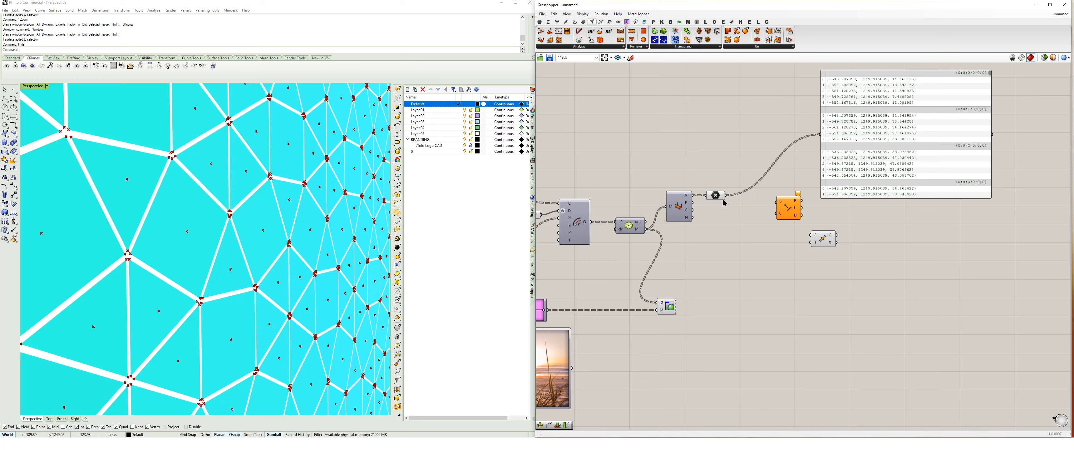
{"action": "left_click_drag", "start_coordinate": [727, 197], "coordinate": [776, 203]}
{"action": "right_click_drag", "start_coordinate": [772, 206], "coordinate": [803, 192]}
{"action": "left_click_drag", "start_coordinate": [624, 208], "coordinate": [805, 188]}
Show Curve Closest Point's distance output in the existing panel and look through the distances across the branches
{"action": "right_click_drag", "start_coordinate": [815, 185], "coordinate": [738, 196]}
{"action": "scroll", "coordinate": [737, 197], "scroll_direction": "up", "scroll_amount": 3}
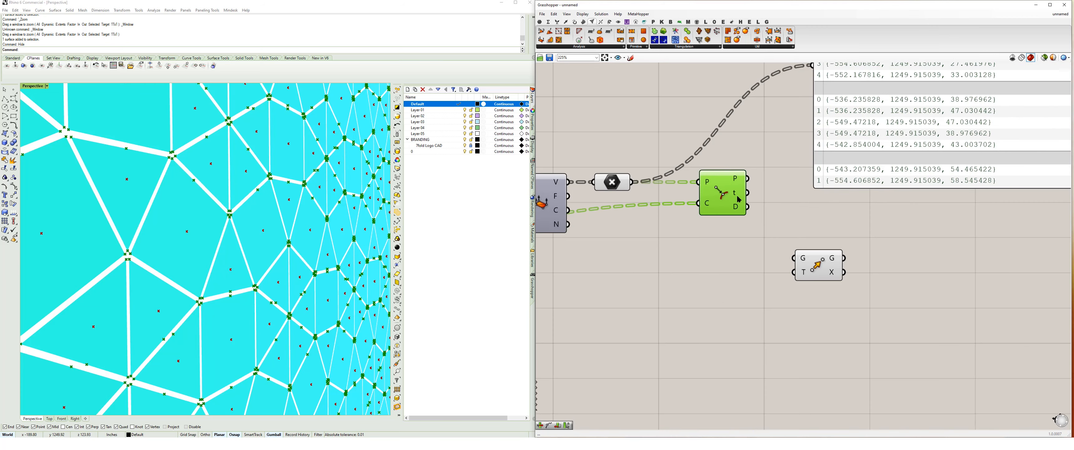
{"action": "mouse_move", "coordinate": [736, 210]}
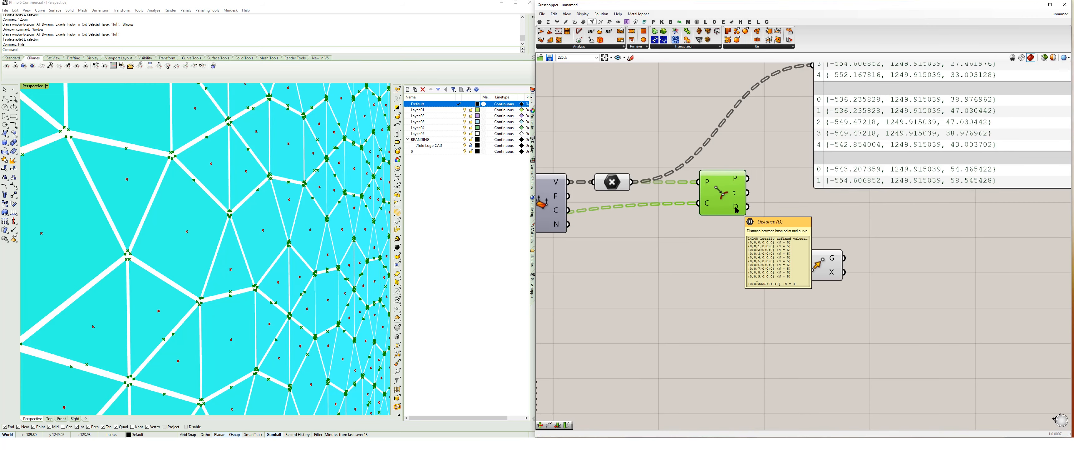
{"action": "right_click_drag", "start_coordinate": [736, 210], "coordinate": [664, 279]}
{"action": "left_click_drag", "start_coordinate": [675, 274], "coordinate": [738, 134]}
{"action": "scroll", "coordinate": [737, 139], "scroll_direction": "down", "scroll_amount": 2}
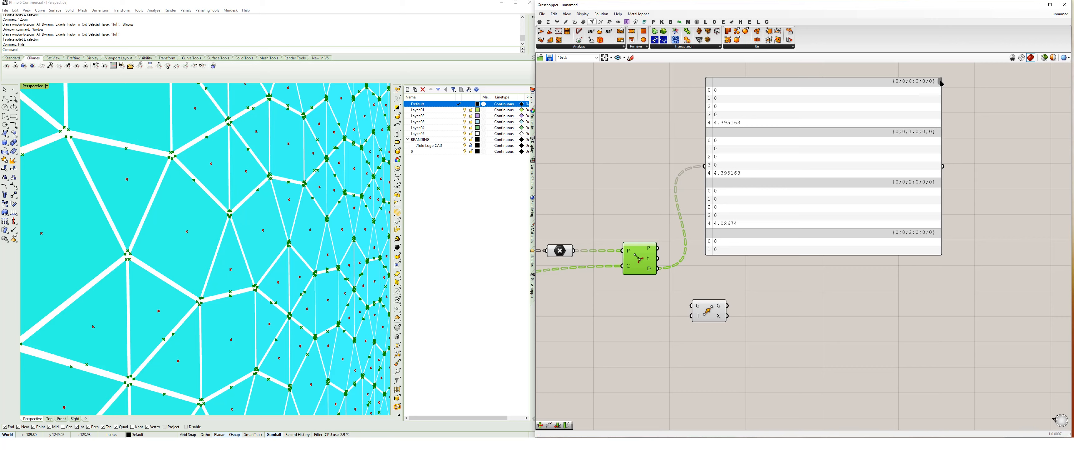
{"action": "left_click_drag", "start_coordinate": [940, 83], "coordinate": [938, 163]}
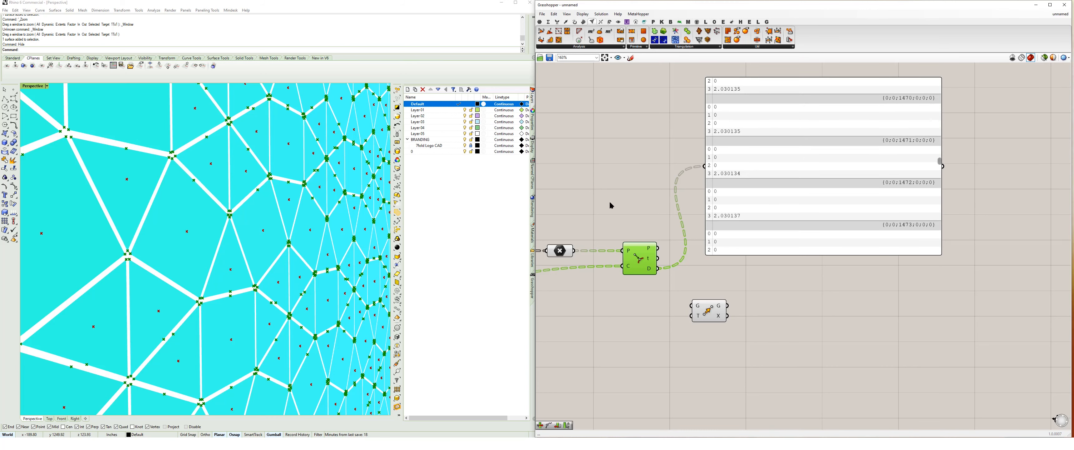
Add a Sort List component that uses the closest-point distances as keys and the Point parameter's vertices as values
{"action": "right_click_drag", "start_coordinate": [608, 205], "coordinate": [662, 199]}
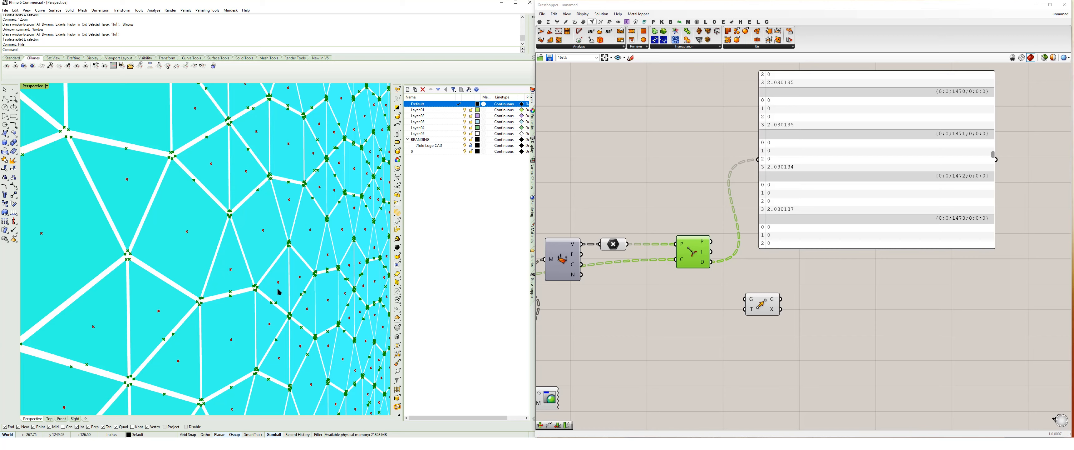
{"action": "left_click_drag", "start_coordinate": [790, 200], "coordinate": [883, 197]}
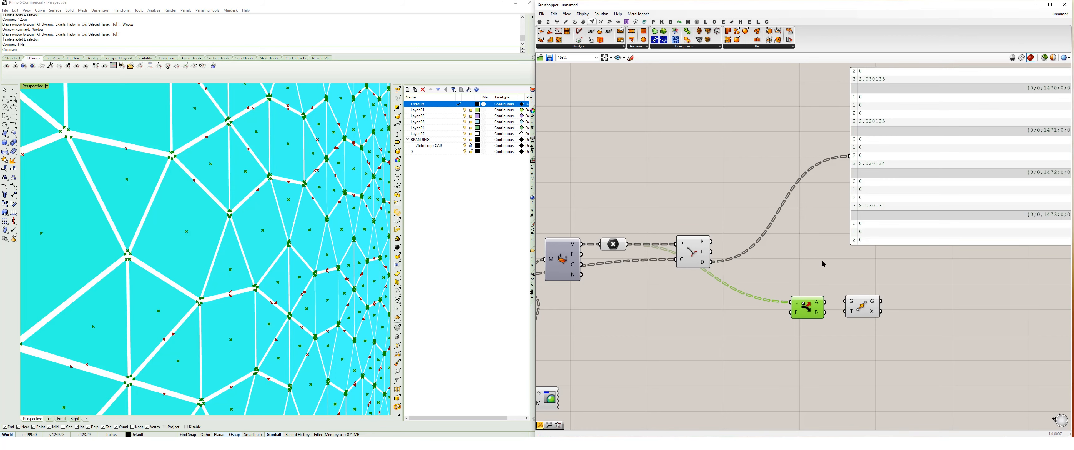
{"action": "double_click", "coordinate": [704, 323]}
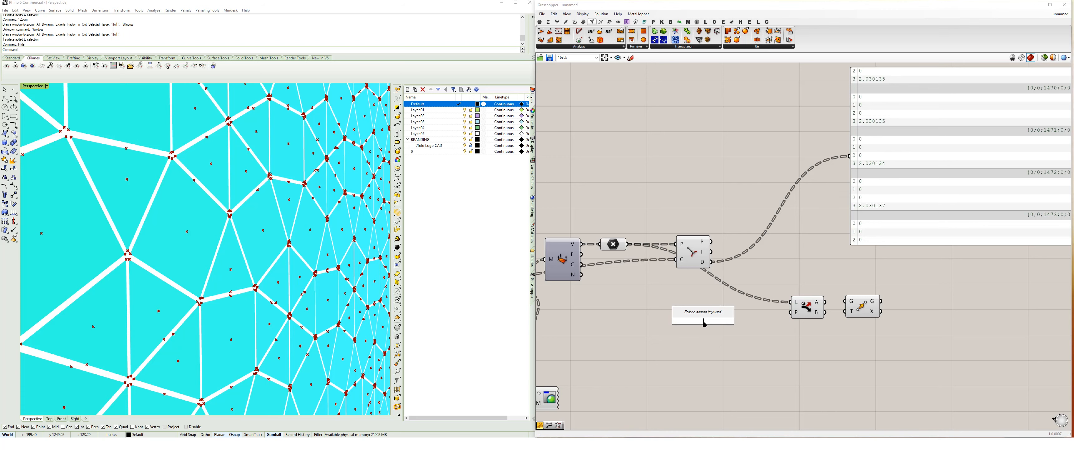
{"action": "type", "text": "sort"}
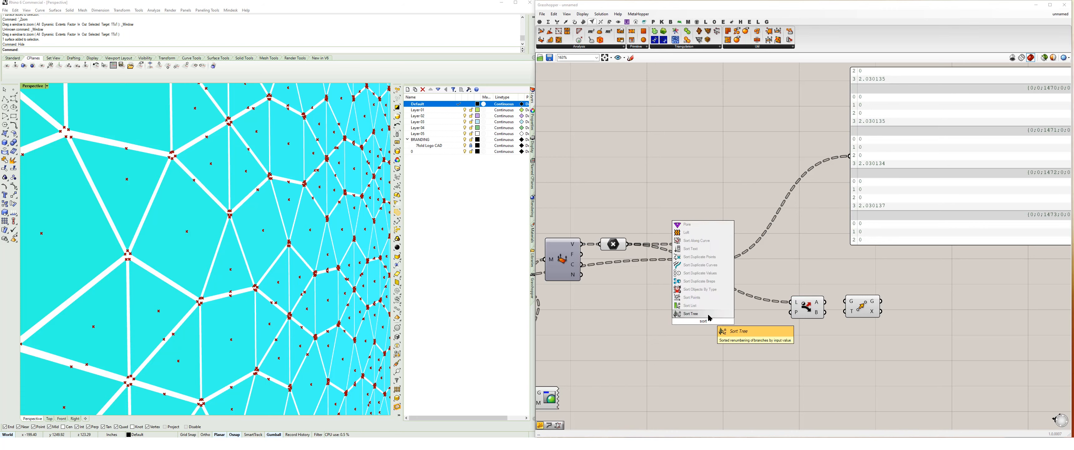
{"action": "left_click", "coordinate": [711, 307]}
{"action": "left_click_drag", "start_coordinate": [714, 314], "coordinate": [704, 284]}
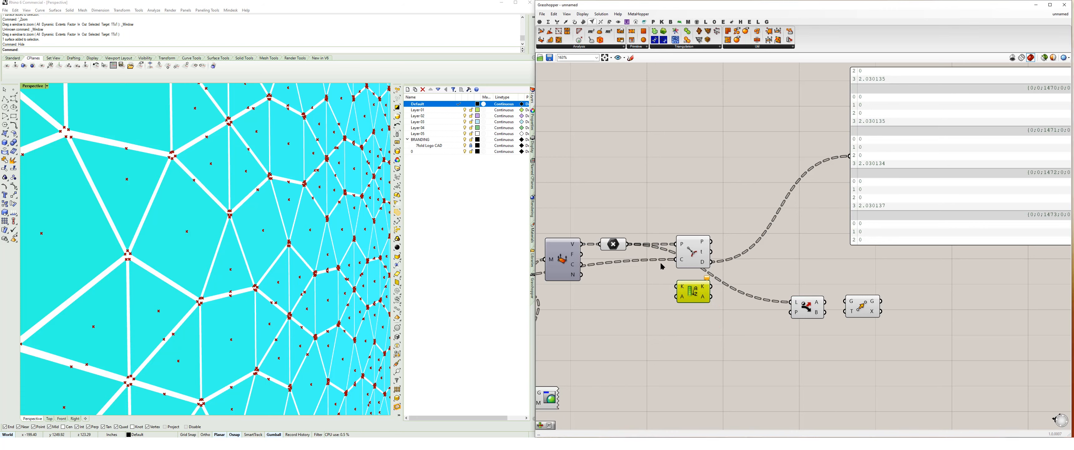
{"action": "left_click_drag", "start_coordinate": [629, 244], "coordinate": [730, 300]}
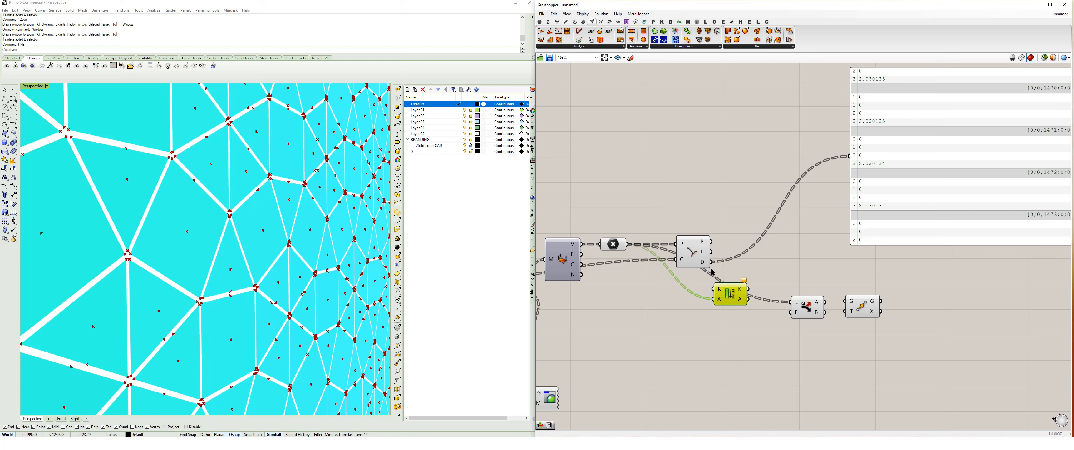
{"action": "left_click_drag", "start_coordinate": [710, 262], "coordinate": [714, 289]}
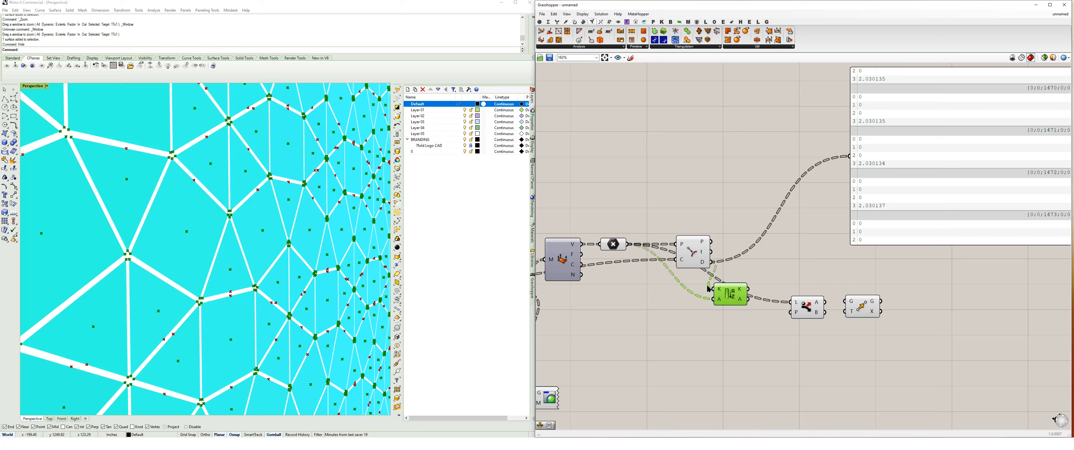
Show Sort List's sorted points and sorted keys in the panel by turns, and place Dispatch directly above Move
{"action": "right_click_drag", "start_coordinate": [749, 275], "coordinate": [672, 311]}
{"action": "left_click_drag", "start_coordinate": [672, 342], "coordinate": [771, 193]}
{"action": "left_click_drag", "start_coordinate": [670, 325], "coordinate": [791, 197]}
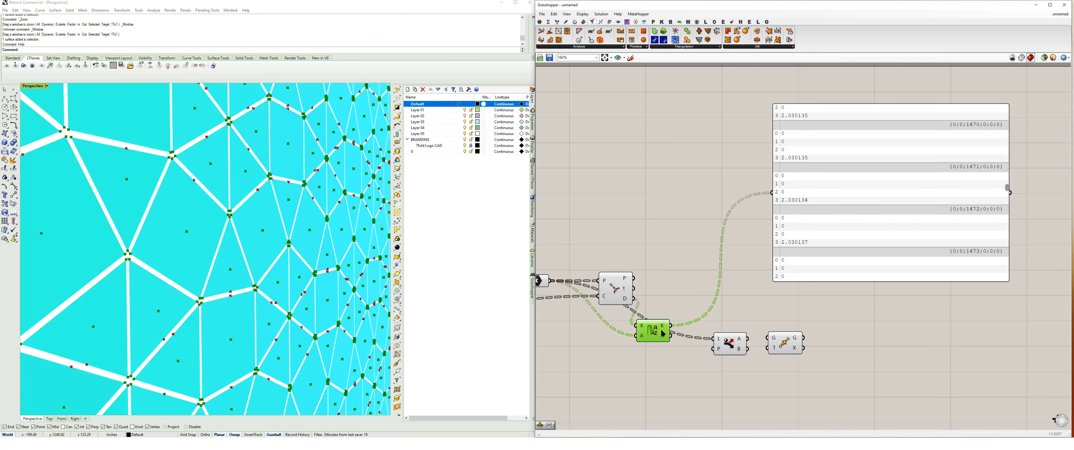
{"action": "left_click_drag", "start_coordinate": [661, 329], "coordinate": [657, 329]}
{"action": "left_click_drag", "start_coordinate": [730, 342], "coordinate": [784, 313]}
{"action": "right_click_drag", "start_coordinate": [709, 359], "coordinate": [713, 334]}
{"action": "left_click", "coordinate": [668, 224]}
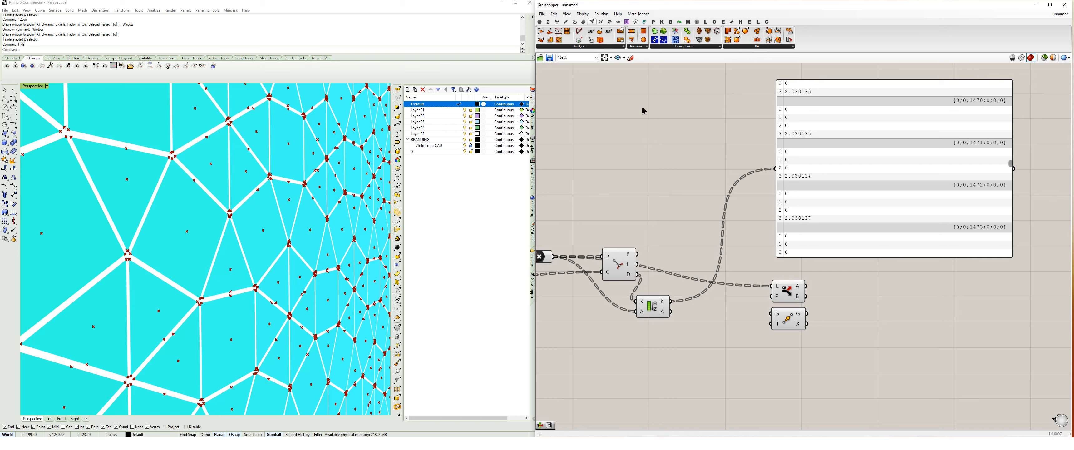
Place a List Indices component on open canvas above Sort List
{"action": "left_click", "coordinate": [645, 22]}
{"action": "left_click", "coordinate": [649, 24]}
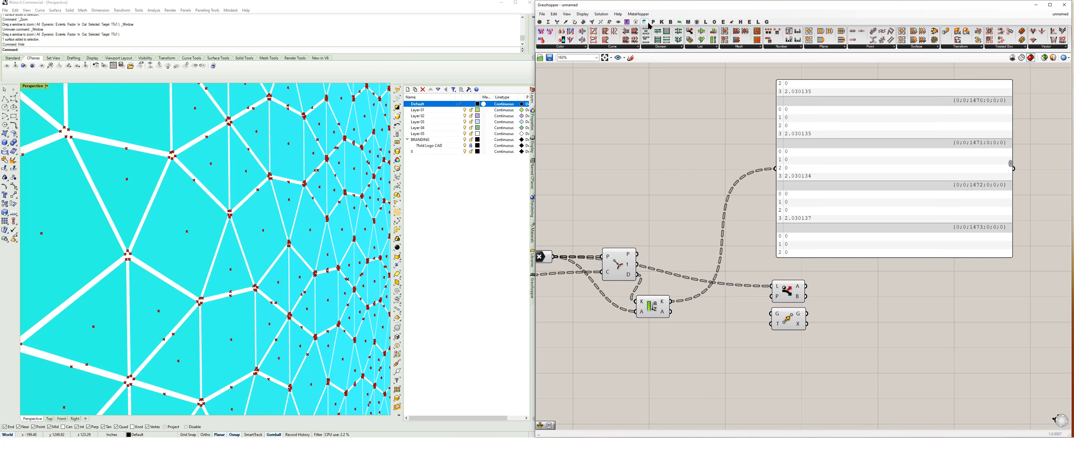
{"action": "left_click", "coordinate": [702, 47]}
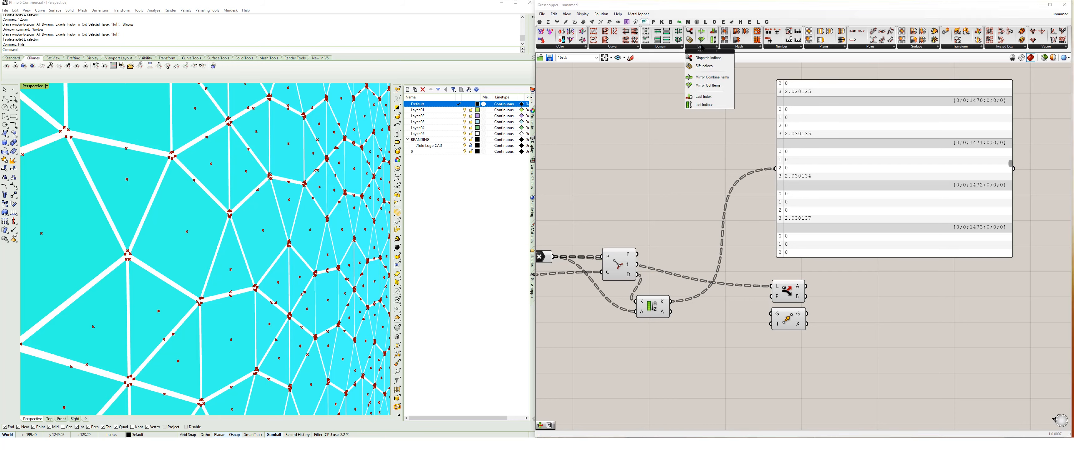
{"action": "left_click", "coordinate": [706, 106]}
{"action": "left_click", "coordinate": [694, 182]}
Add a Last Index component fed by Sort List's A output and review its indices in the panel
{"action": "left_click", "coordinate": [703, 49]}
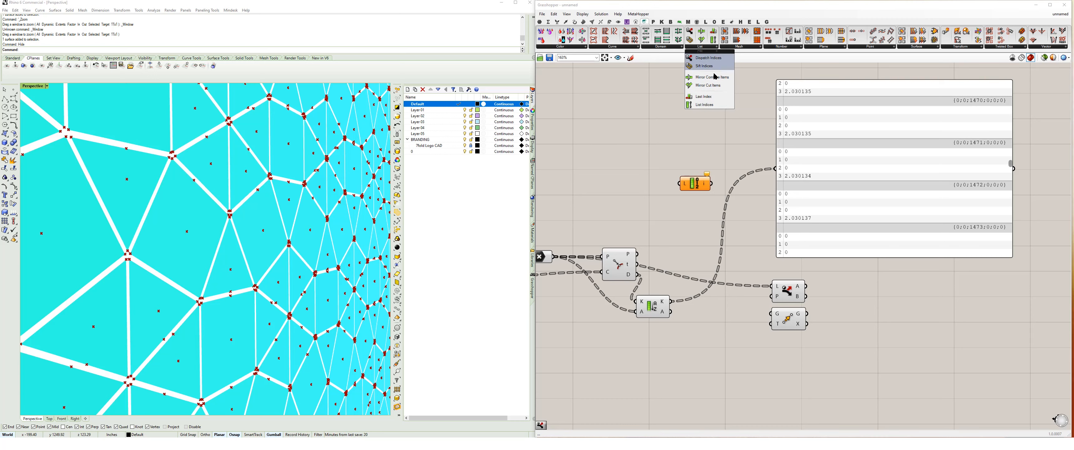
{"action": "left_click", "coordinate": [706, 96]}
{"action": "left_click", "coordinate": [703, 214]}
{"action": "left_click_drag", "start_coordinate": [697, 219], "coordinate": [775, 169]}
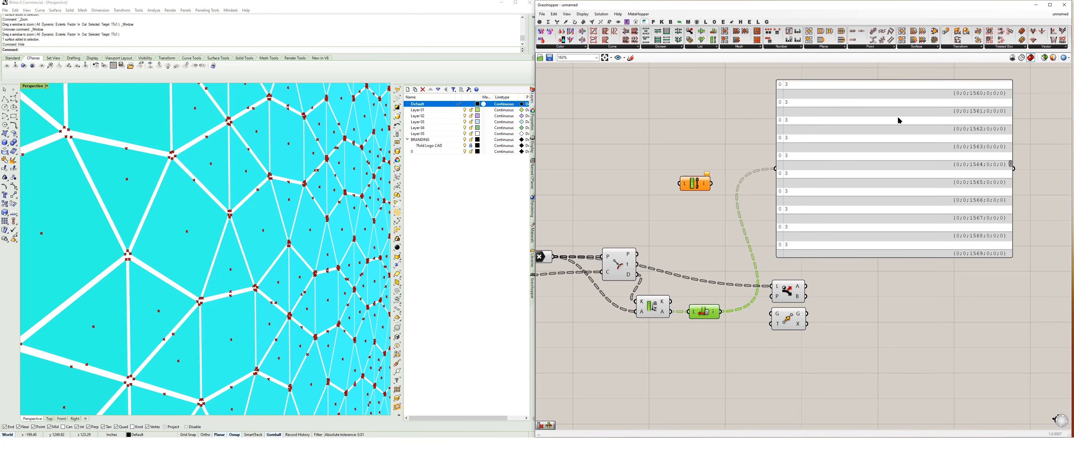
{"action": "left_click_drag", "start_coordinate": [1011, 165], "coordinate": [1010, 102]}
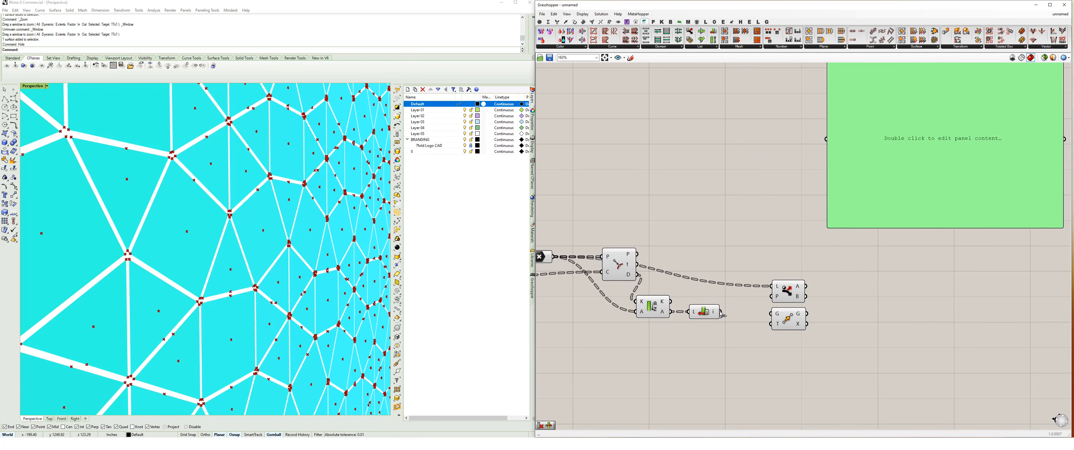
Add a Split List component and connect Sort List's A output to its list input and Last Index to its index input
{"action": "right_click_drag", "start_coordinate": [728, 280], "coordinate": [682, 268]}
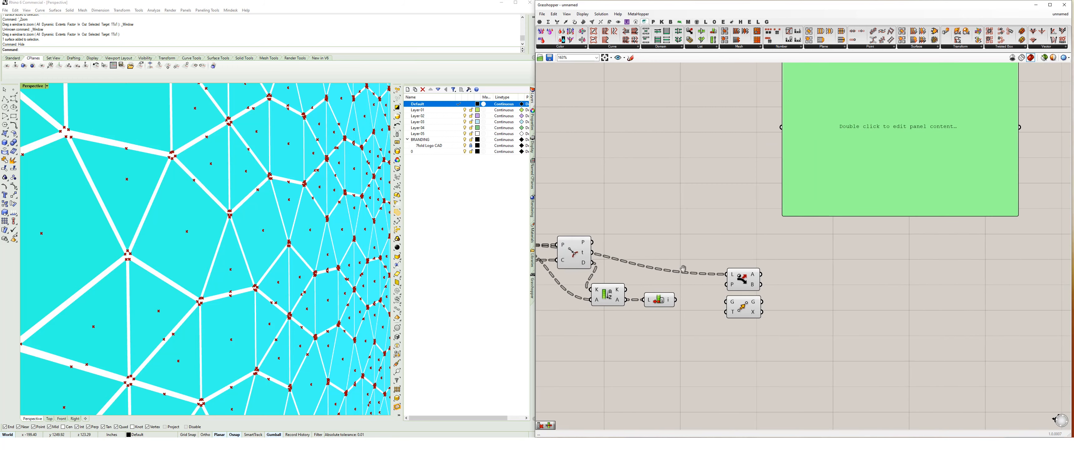
{"action": "double_click", "coordinate": [715, 245]}
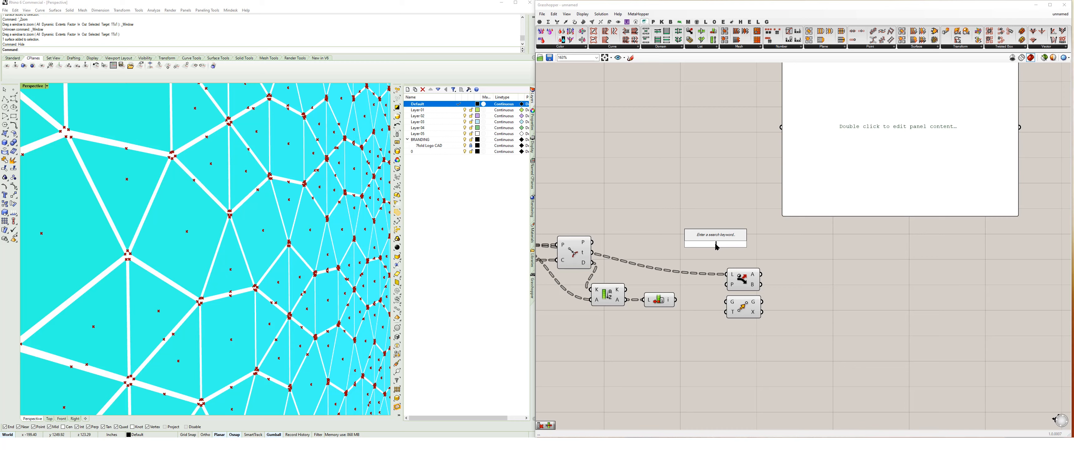
{"action": "type", "text": "split"}
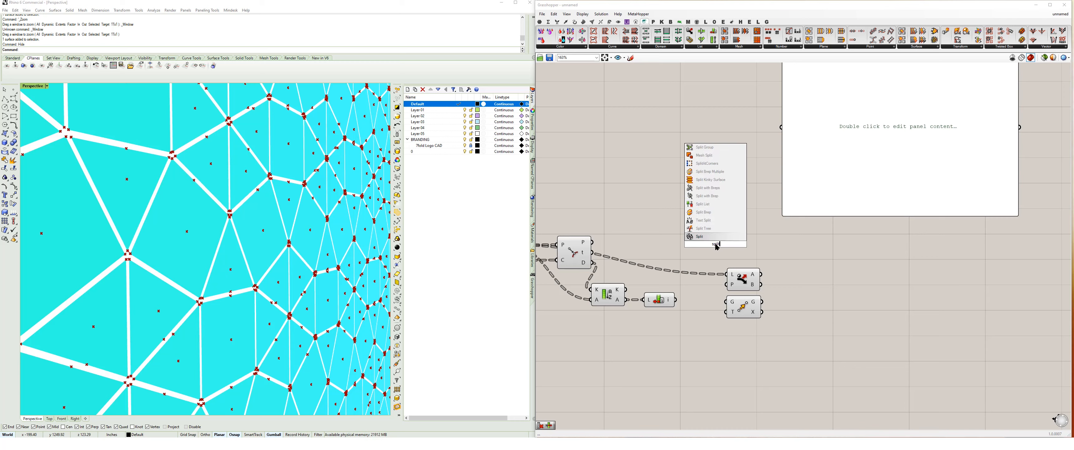
{"action": "left_click", "coordinate": [730, 204]}
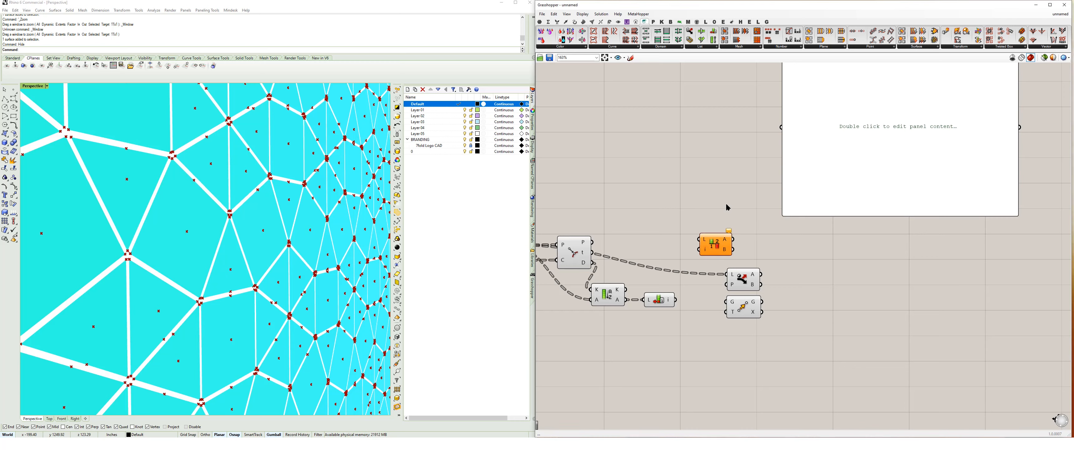
{"action": "left_click_drag", "start_coordinate": [713, 247], "coordinate": [715, 236]}
{"action": "left_click_drag", "start_coordinate": [626, 300], "coordinate": [698, 227]}
{"action": "left_click_drag", "start_coordinate": [675, 299], "coordinate": [701, 240]}
Show Split List's A output in the existing panel and its B output in a copy of that panel below
{"action": "right_click_drag", "start_coordinate": [701, 240], "coordinate": [605, 282]}
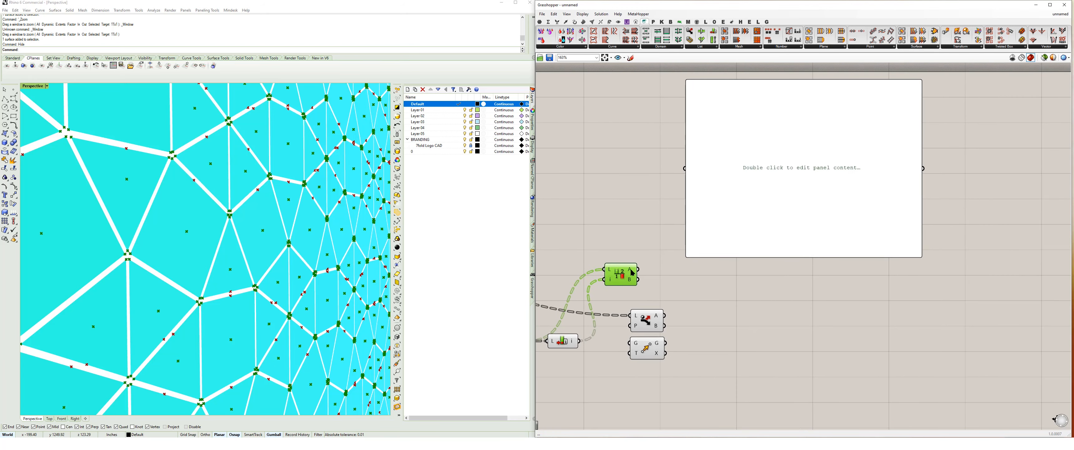
{"action": "left_click_drag", "start_coordinate": [638, 269], "coordinate": [683, 168]}
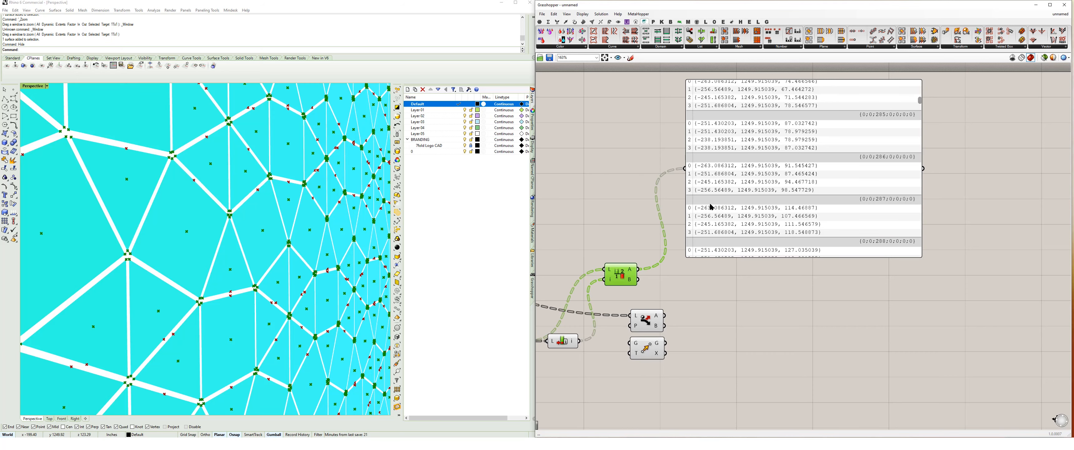
{"action": "left_click_drag", "start_coordinate": [722, 209], "coordinate": [714, 187]}
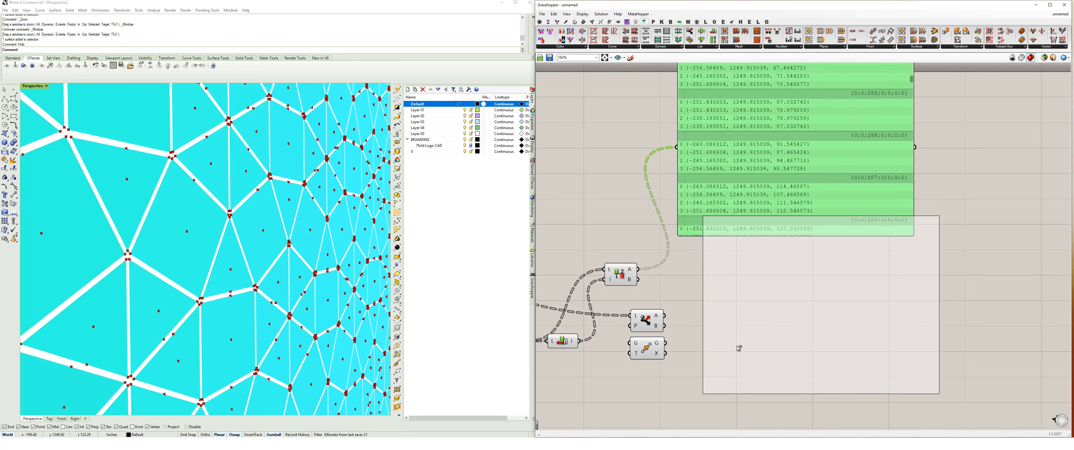
{"action": "left_click", "coordinate": [695, 332]}
{"action": "left_click_drag", "start_coordinate": [638, 279], "coordinate": [685, 332]}
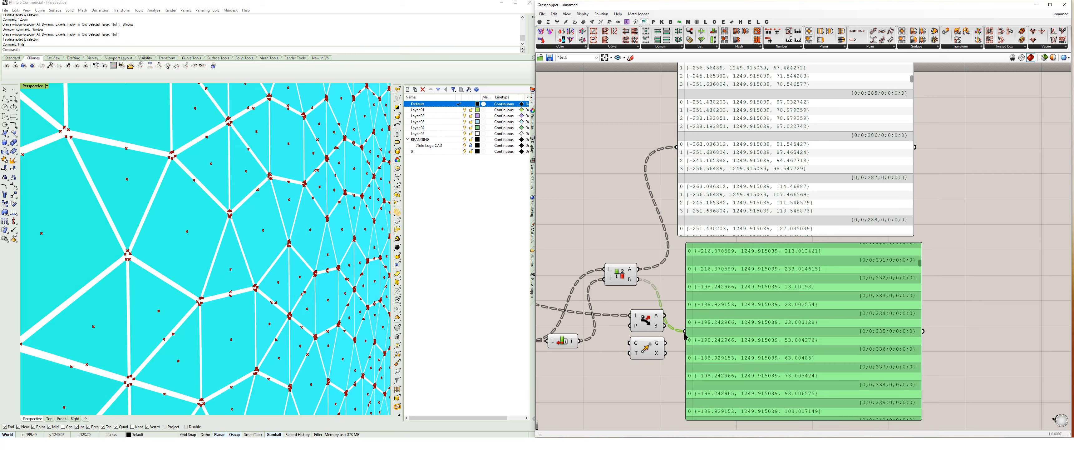
{"action": "right_click_drag", "start_coordinate": [706, 307], "coordinate": [773, 263]}
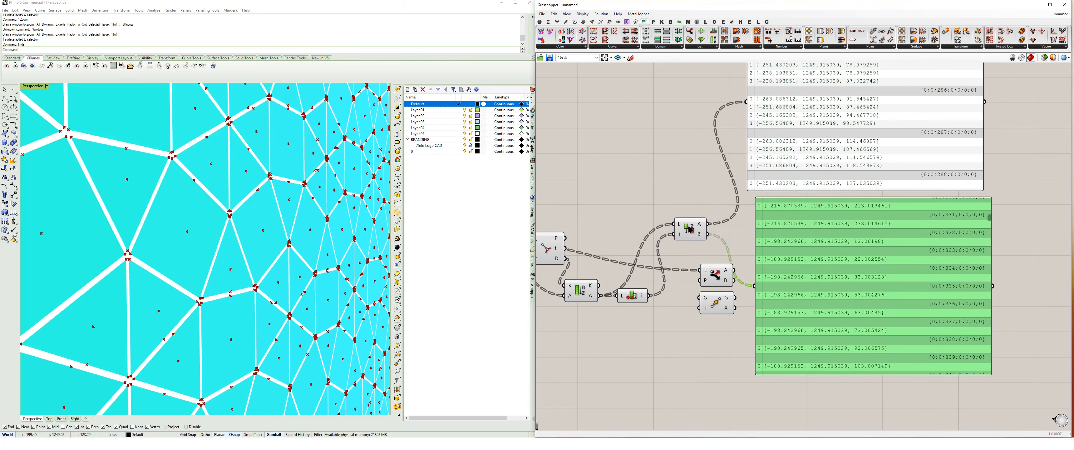
Delete the unused Dispatch component and place Split List just beyond Last Index, closer to the Move component
{"action": "left_click_drag", "start_coordinate": [690, 229], "coordinate": [673, 242]}
{"action": "left_click", "coordinate": [716, 274]}
{"action": "key", "text": "Delete"}
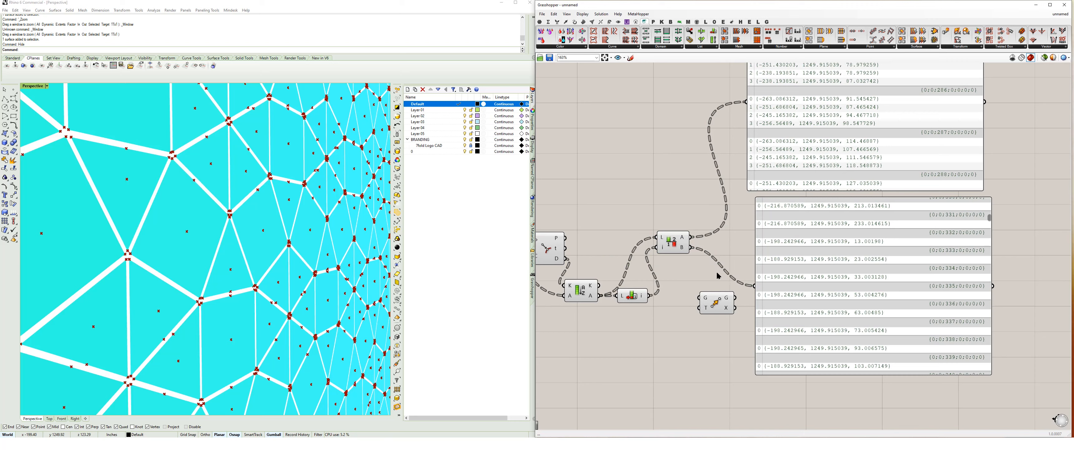
{"action": "left_click_drag", "start_coordinate": [672, 242], "coordinate": [672, 268]}
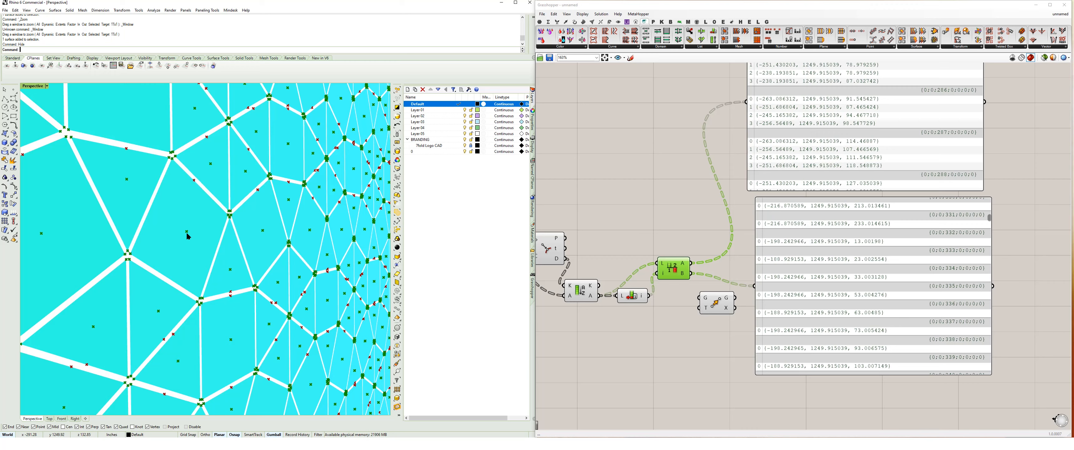
Connect Split List's B output to the Move component's geometry input, shifting the second panel and Move farther along the canvas
{"action": "left_click_drag", "start_coordinate": [819, 273], "coordinate": [876, 257]}
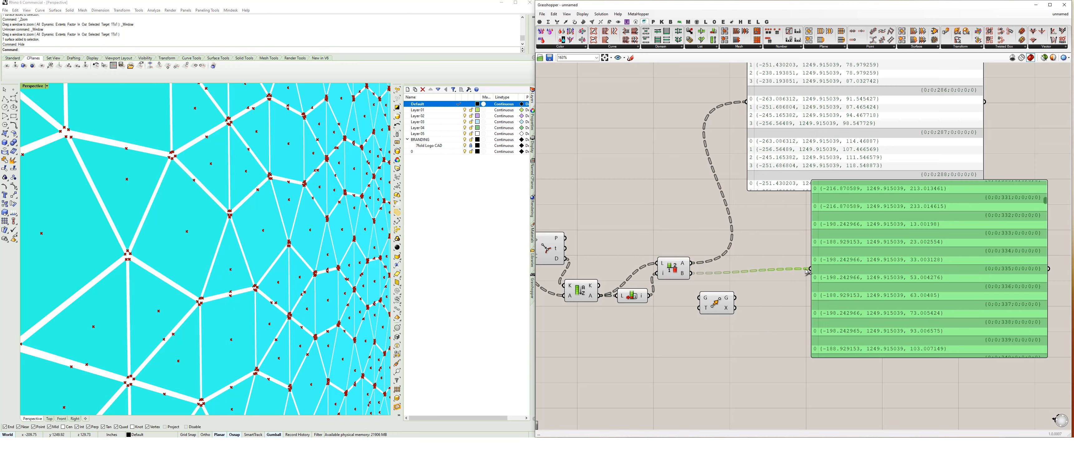
{"action": "left_click_drag", "start_coordinate": [719, 305], "coordinate": [767, 300]}
{"action": "left_click_drag", "start_coordinate": [693, 274], "coordinate": [770, 298]}
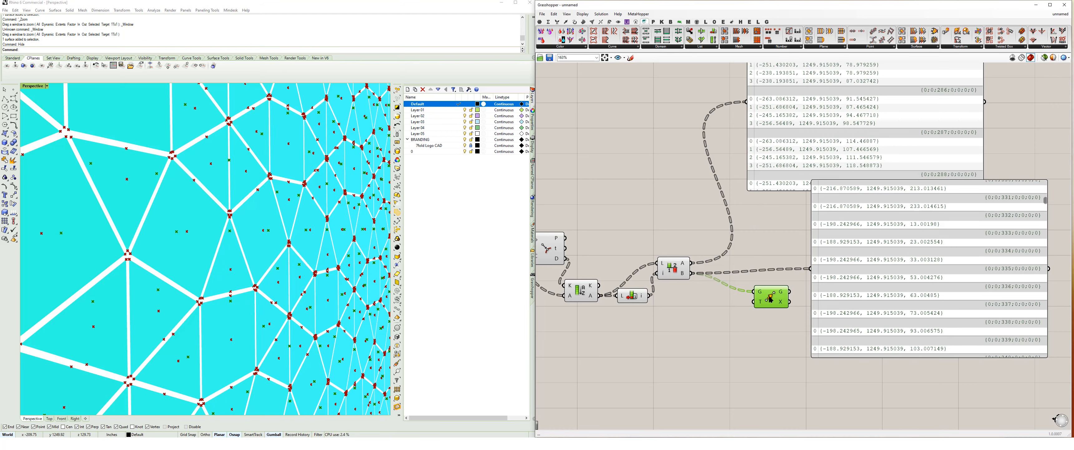
Add an Amplitude component below Split List and connect the mesh normals output (N) to its vector input
{"action": "double_click", "coordinate": [710, 334]}
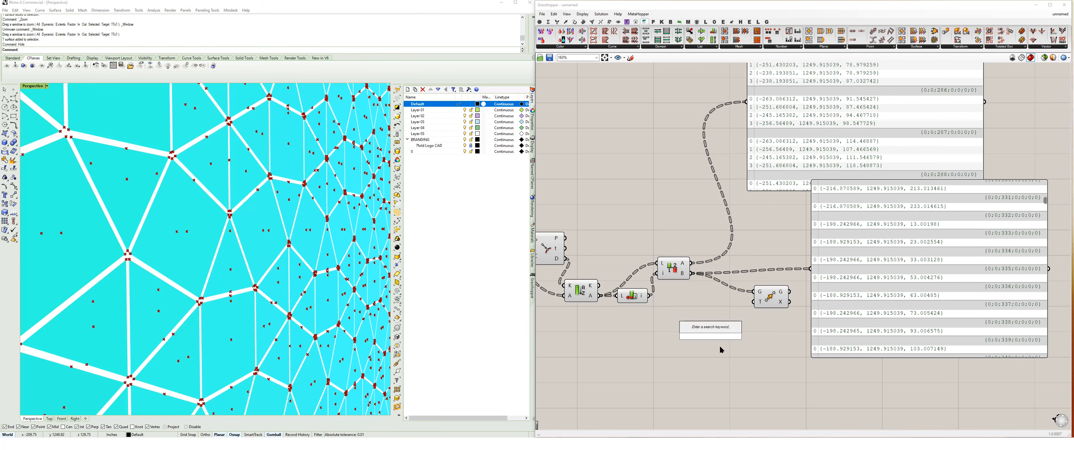
{"action": "left_click", "coordinate": [719, 346]}
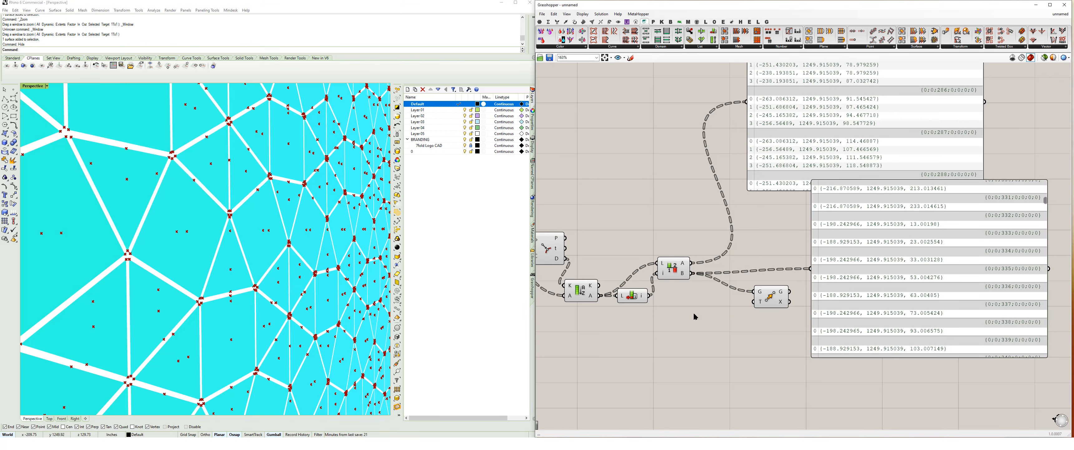
{"action": "scroll", "coordinate": [694, 313], "scroll_direction": "down", "scroll_amount": 1}
{"action": "right_click_drag", "start_coordinate": [694, 313], "coordinate": [845, 278]}
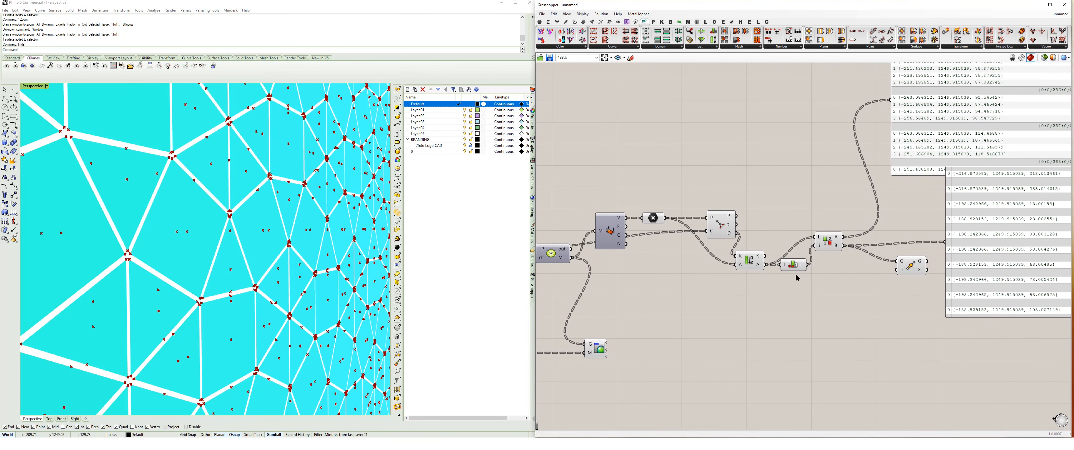
{"action": "mouse_move", "coordinate": [623, 245]}
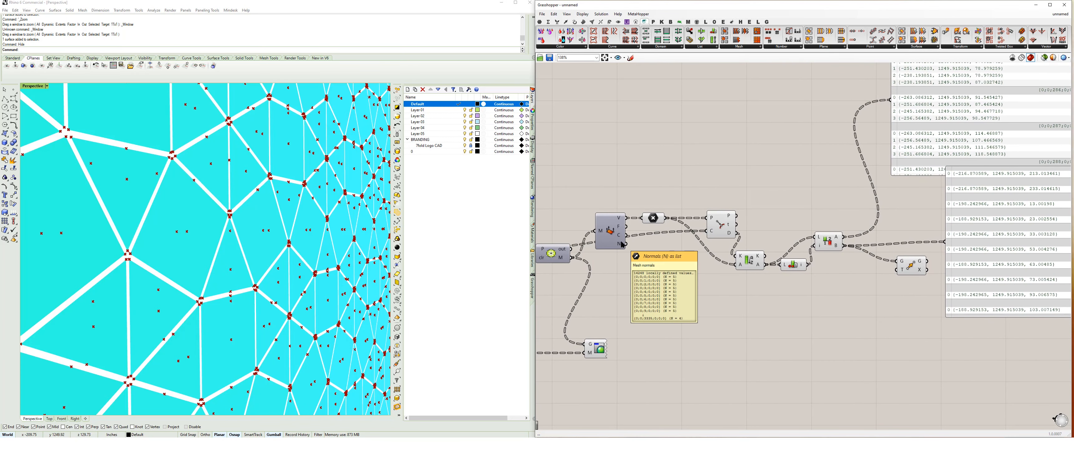
{"action": "double_click", "coordinate": [726, 291]}
{"action": "type", "text": "amp"}
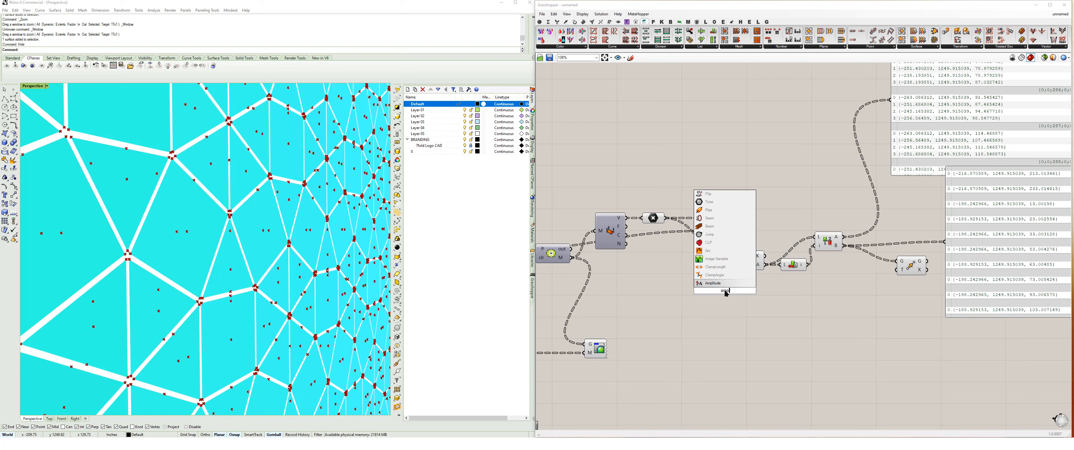
{"action": "key", "text": "Return"}
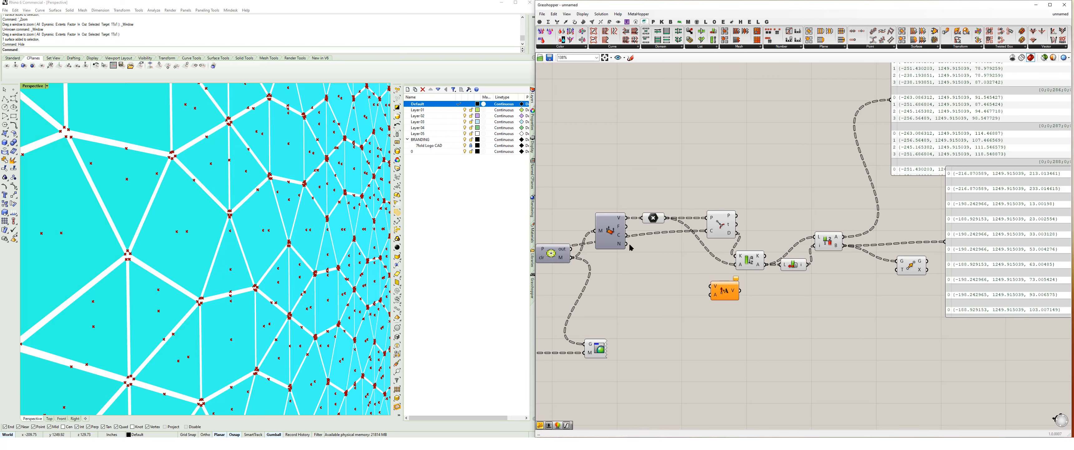
{"action": "left_click_drag", "start_coordinate": [627, 245], "coordinate": [839, 299]}
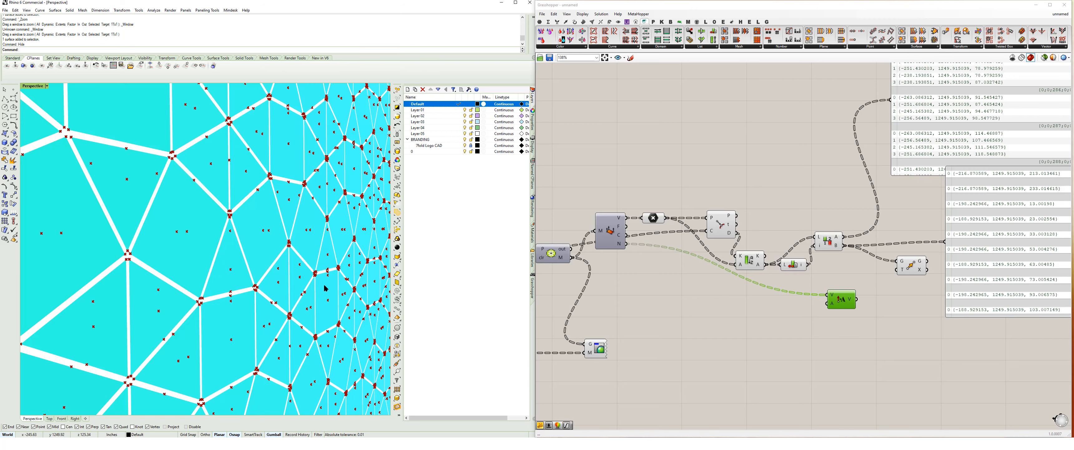
{"action": "right_click_drag", "start_coordinate": [851, 304], "coordinate": [800, 303]}
{"action": "left_click_drag", "start_coordinate": [801, 303], "coordinate": [820, 306]}
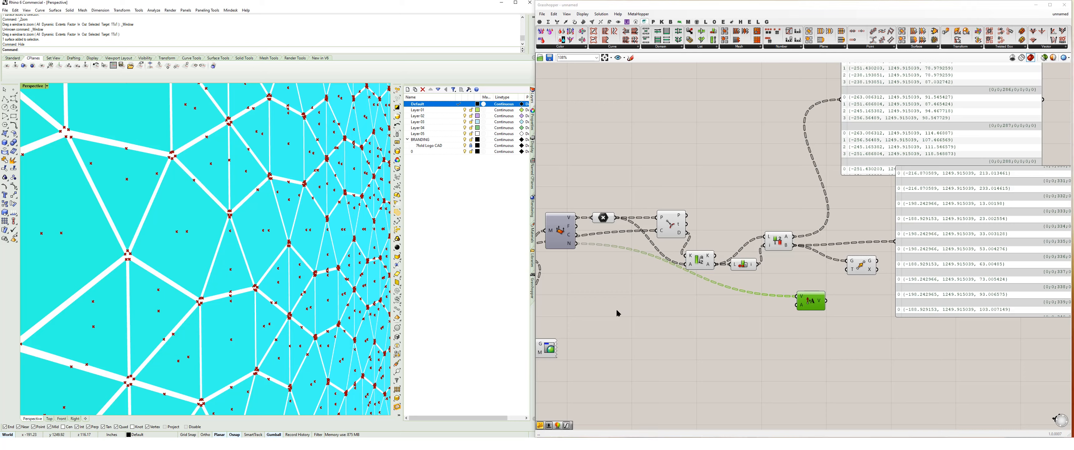
Add a number slider set to 1, connect it to Amplitude's A input, and connect Amplitude's output to Move's T input
{"action": "double_click", "coordinate": [710, 332]}
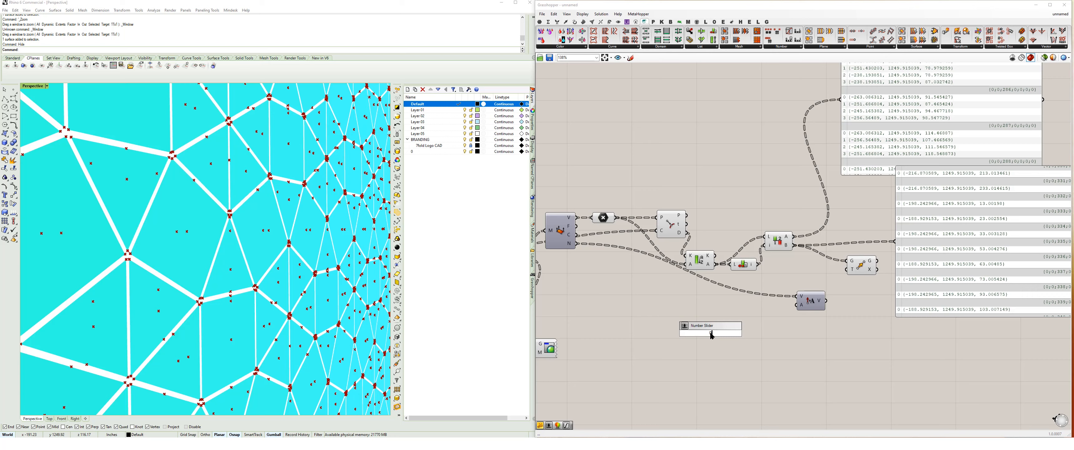
{"action": "type", "text": "0.1"}
{"action": "key", "text": "Return"}
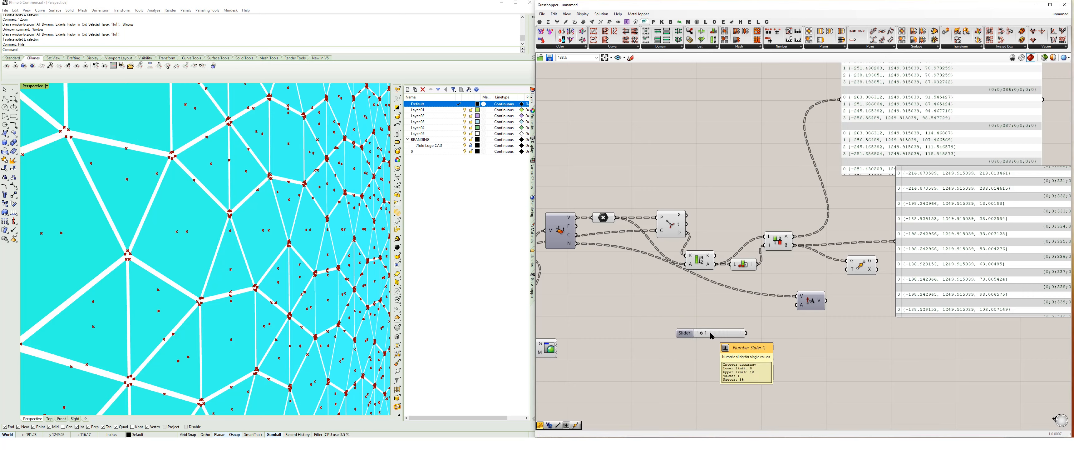
{"action": "left_click_drag", "start_coordinate": [799, 307], "coordinate": [847, 269]}
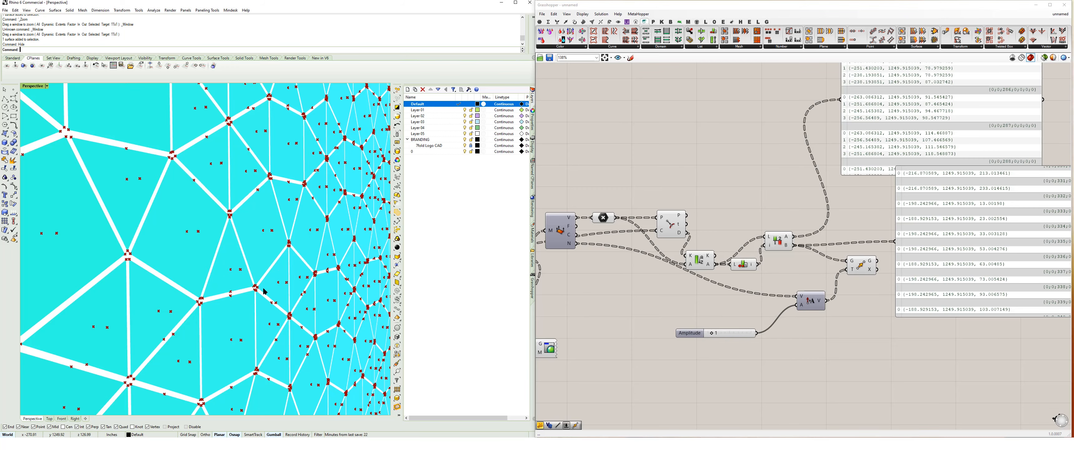
{"action": "scroll", "coordinate": [218, 288], "scroll_direction": "up", "scroll_amount": 4}
{"action": "scroll", "coordinate": [217, 281], "scroll_direction": "down", "scroll_amount": 4}
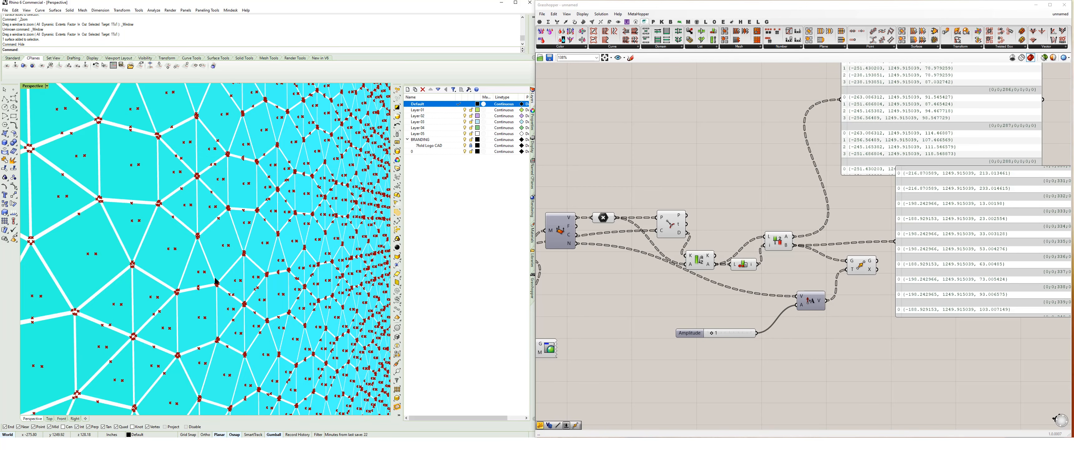
{"action": "scroll", "coordinate": [308, 279], "scroll_direction": "up", "scroll_amount": 2}
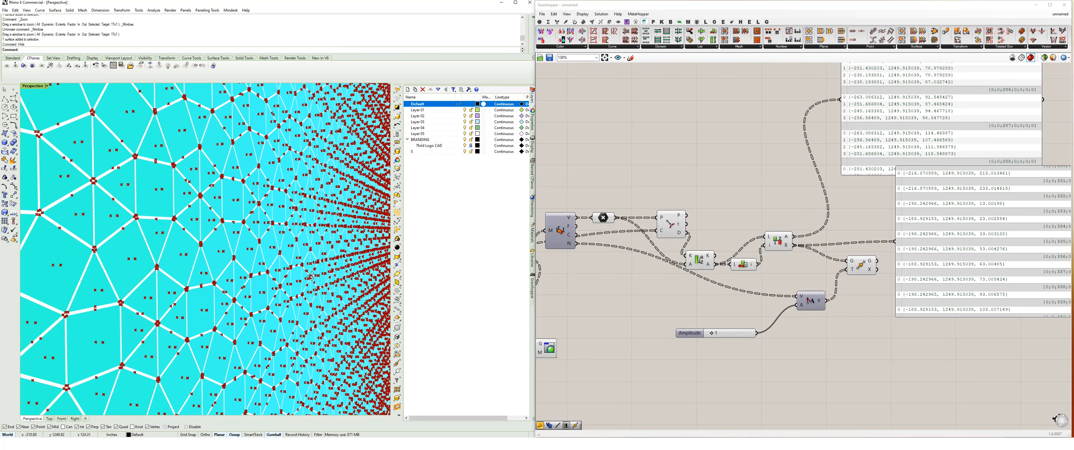
{"action": "left_click_drag", "start_coordinate": [742, 332], "coordinate": [774, 304]}
Add a Graph Mapper component and place it below the Amplitude slider
{"action": "scroll", "coordinate": [782, 304], "scroll_direction": "down", "scroll_amount": 3}
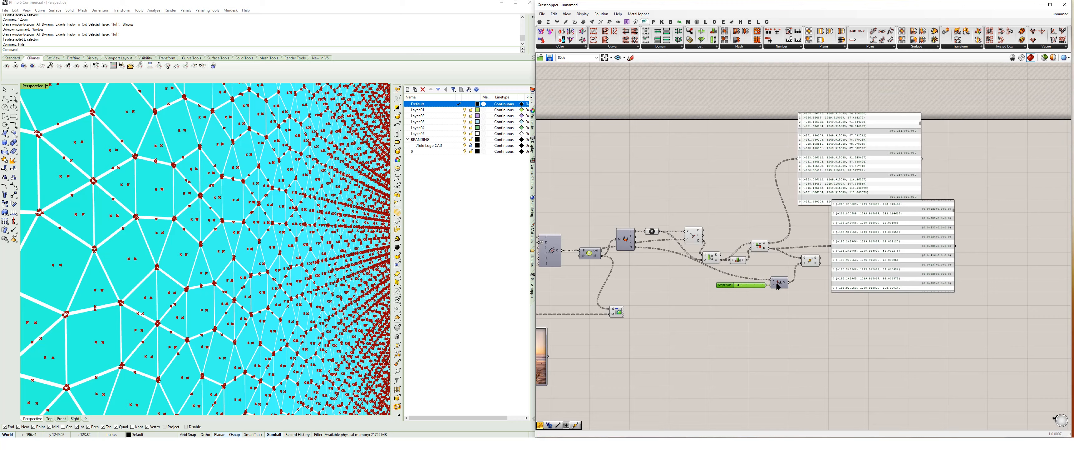
{"action": "scroll", "coordinate": [739, 290], "scroll_direction": "down", "scroll_amount": 2}
{"action": "double_click", "coordinate": [762, 299]}
{"action": "type", "text": "graf"}
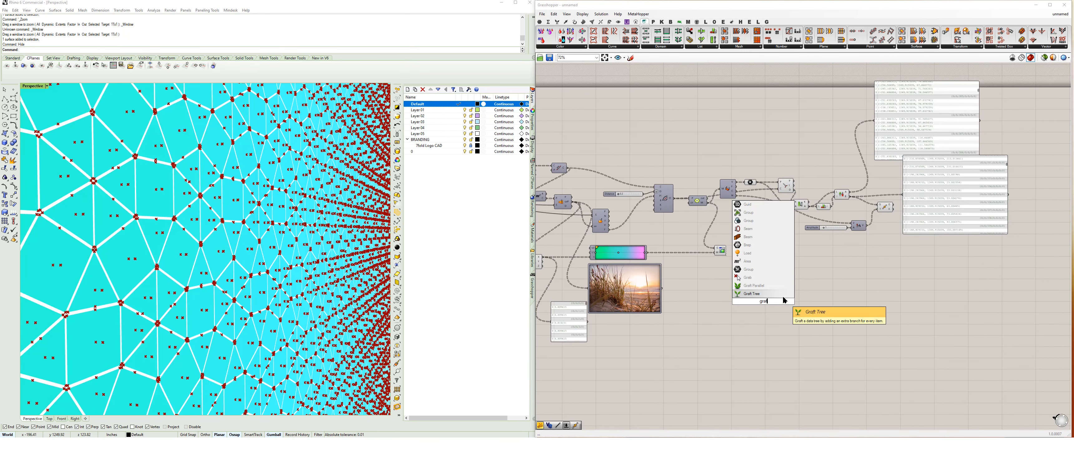
{"action": "key", "text": "BackSpace"}
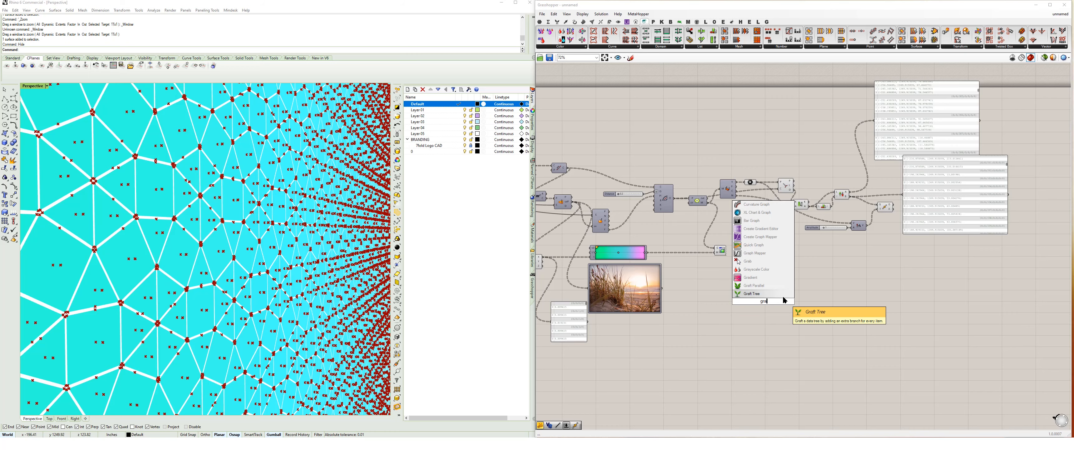
{"action": "type", "text": "ph"}
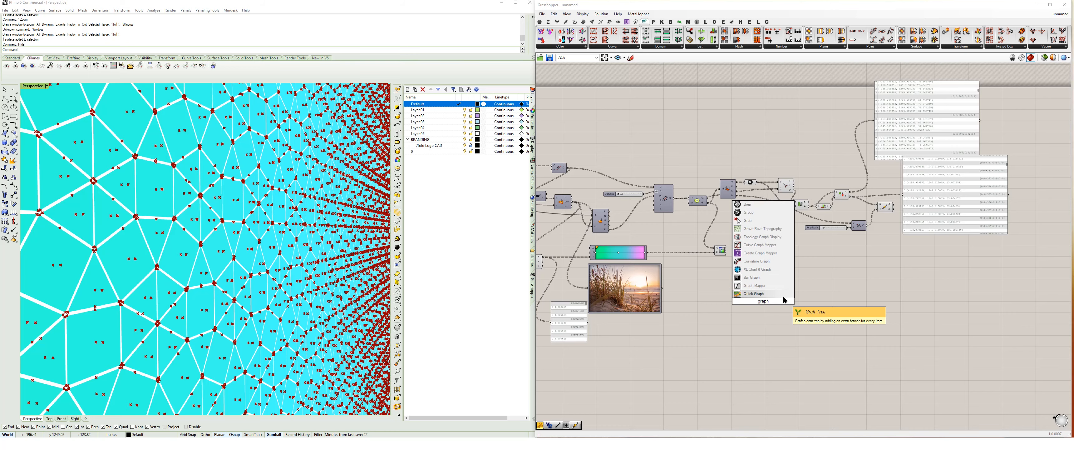
{"action": "left_click", "coordinate": [765, 283]}
{"action": "left_click_drag", "start_coordinate": [781, 295], "coordinate": [798, 250]}
{"action": "scroll", "coordinate": [797, 250], "scroll_direction": "up", "scroll_amount": 5}
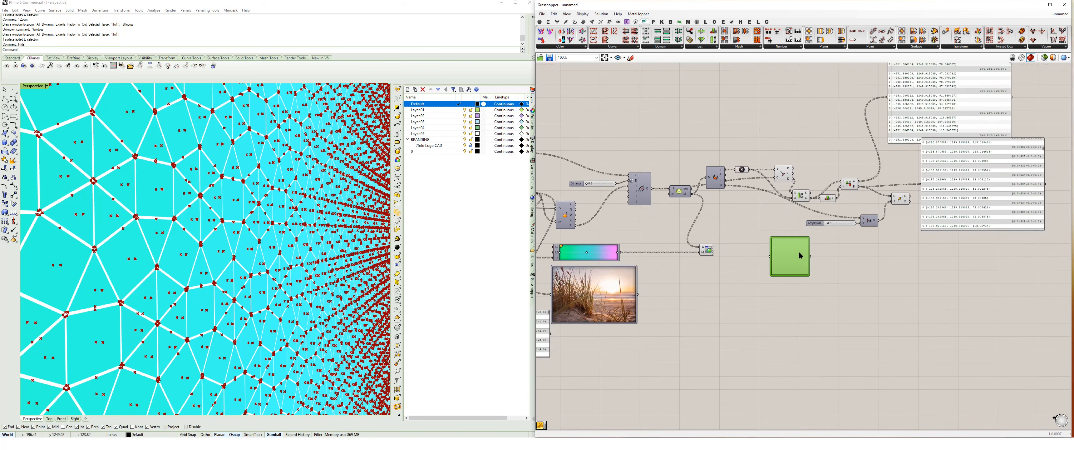
Set the Graph Mapper's graph type to Sine and stretch the mapper to more than twice its width
{"action": "right_click", "coordinate": [732, 282]}
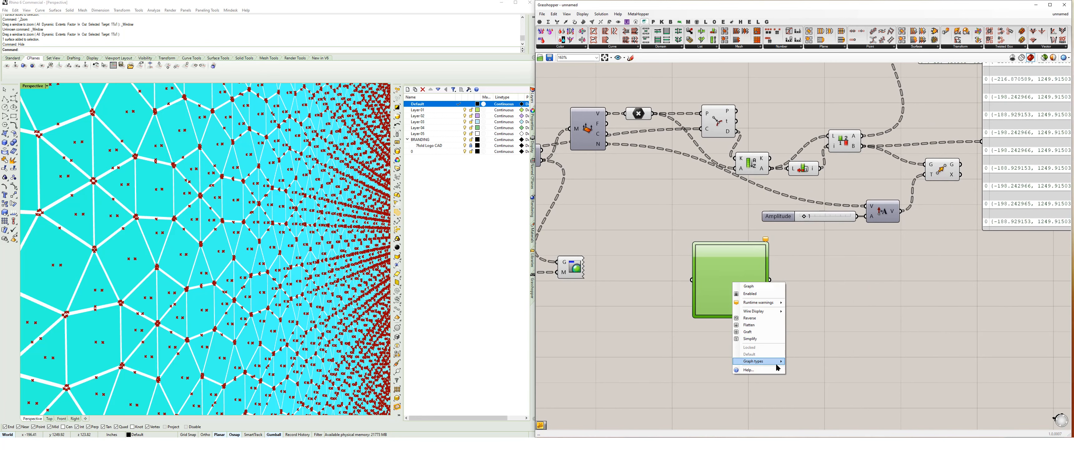
{"action": "mouse_move", "coordinate": [778, 365]}
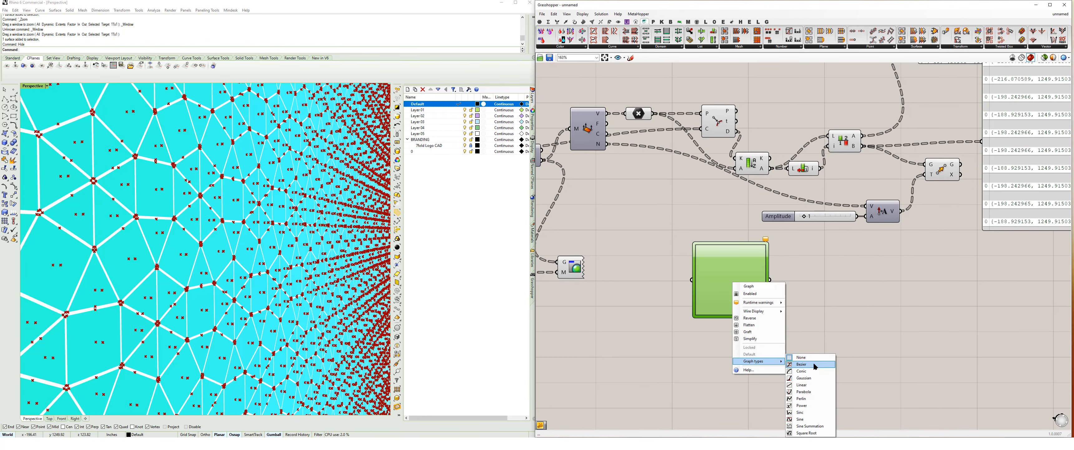
{"action": "left_click", "coordinate": [793, 365]}
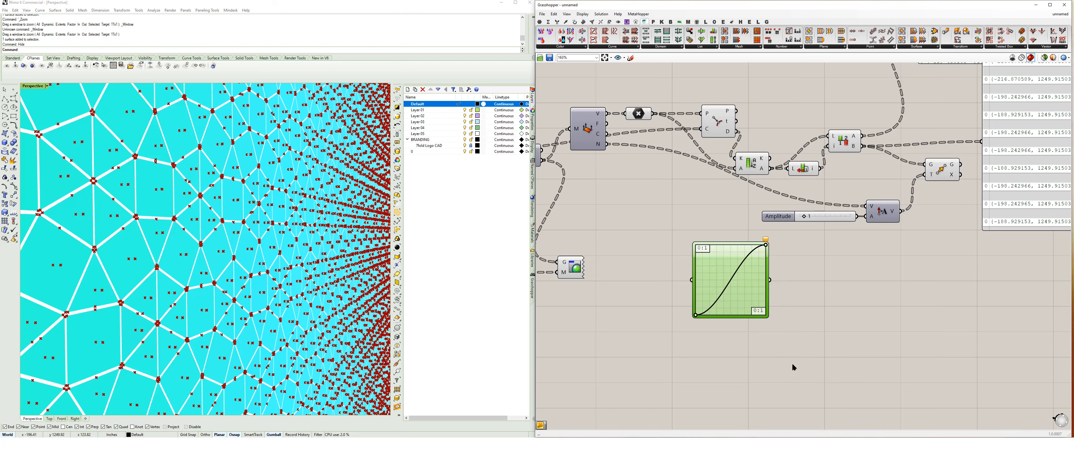
{"action": "left_click_drag", "start_coordinate": [767, 317], "coordinate": [898, 324]}
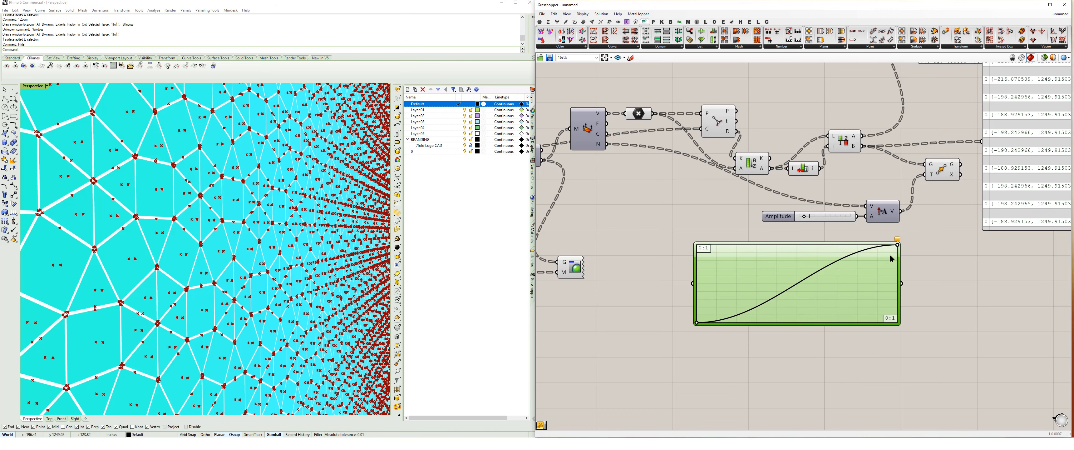
Tighten the mapper's sine curve to three peaks and accept the curve in the graph editor
{"action": "left_click_drag", "start_coordinate": [898, 245], "coordinate": [729, 226]}
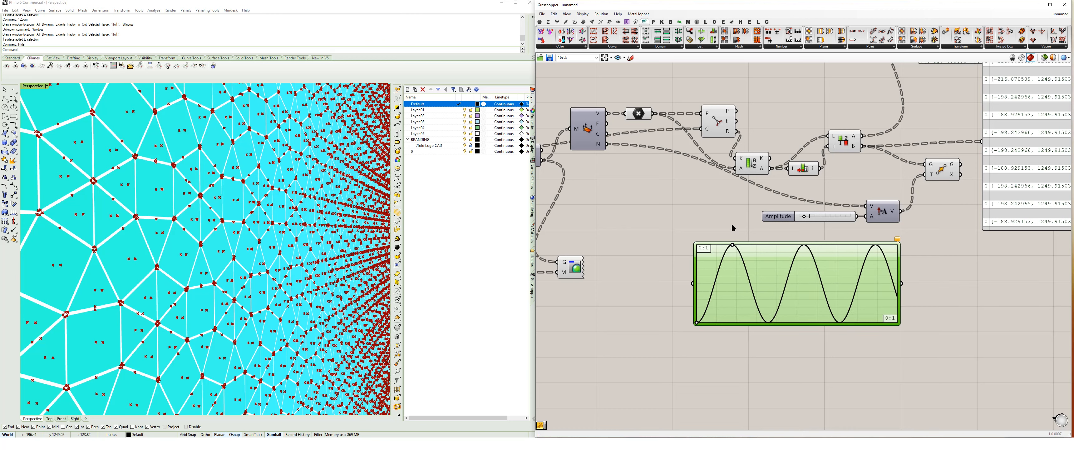
{"action": "double_click", "coordinate": [774, 254]}
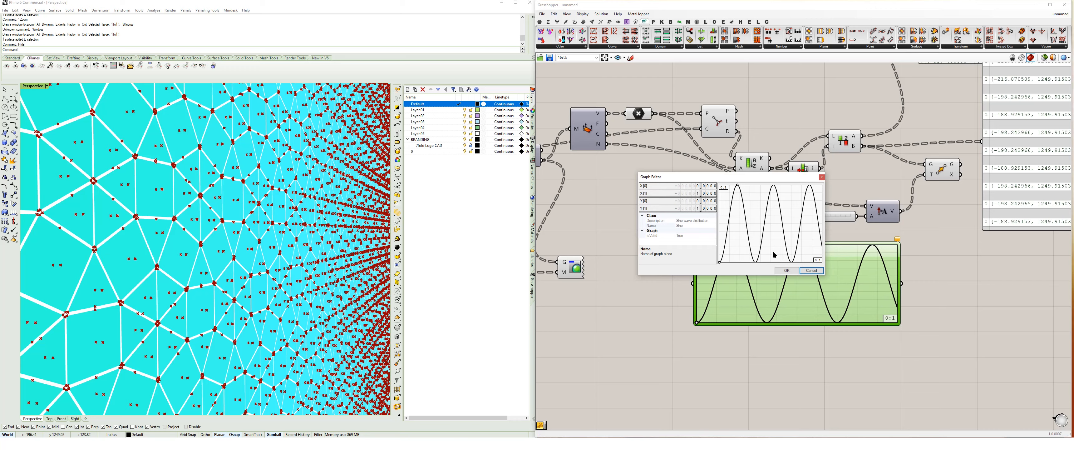
{"action": "left_click", "coordinate": [786, 270]}
{"action": "right_click_drag", "start_coordinate": [808, 270], "coordinate": [731, 277]}
{"action": "left_click_drag", "start_coordinate": [732, 275], "coordinate": [742, 280]}
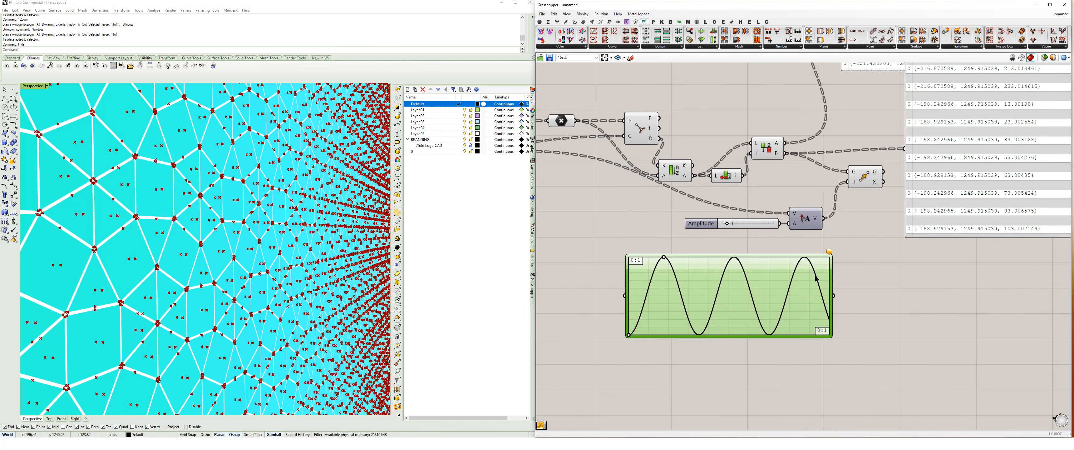
Connect the component feeding the image sampler to the Graph Mapper's input and place the mapper just beneath the Amplitude slider
{"action": "scroll", "coordinate": [742, 278], "scroll_direction": "down", "scroll_amount": 3}
{"action": "right_click_drag", "start_coordinate": [722, 278], "coordinate": [920, 248]}
{"action": "scroll", "coordinate": [901, 249], "scroll_direction": "down", "scroll_amount": 1}
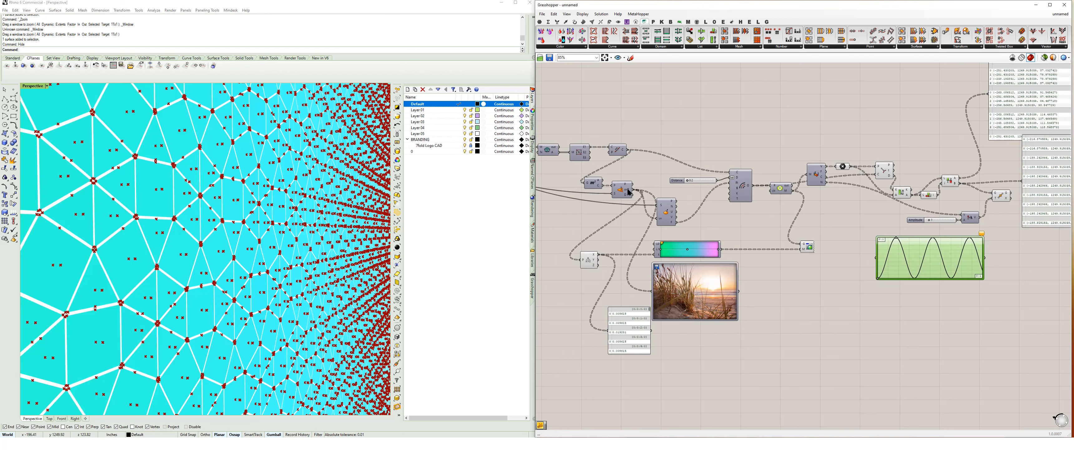
{"action": "mouse_move", "coordinate": [632, 190]}
{"action": "left_mouse_down"}
{"action": "mouse_move", "coordinate": [646, 300]}
{"action": "mouse_move", "coordinate": [634, 250]}
{"action": "mouse_move", "coordinate": [644, 288]}
{"action": "mouse_move", "coordinate": [857, 230]}
{"action": "mouse_move", "coordinate": [874, 256]}
{"action": "left_mouse_up"}
{"action": "right_click_drag", "start_coordinate": [832, 220], "coordinate": [763, 229]}
{"action": "scroll", "coordinate": [885, 244], "scroll_direction": "up", "scroll_amount": 3}
{"action": "right_click_drag", "start_coordinate": [888, 230], "coordinate": [815, 227]}
{"action": "left_click_drag", "start_coordinate": [812, 254], "coordinate": [766, 236]}
Add a Remap Numbers component beside the Graph Mapper and connect the mapper's output to its value input
{"action": "double_click", "coordinate": [863, 278]}
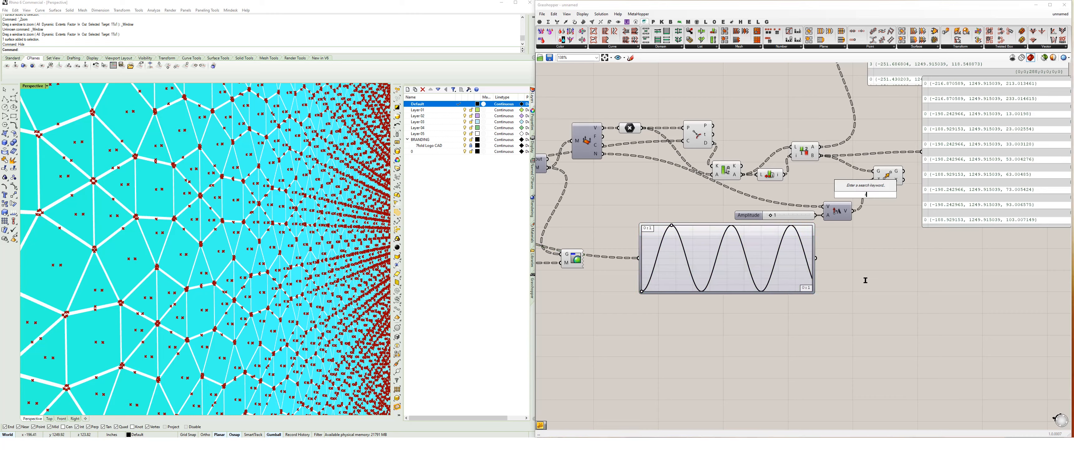
{"action": "type", "text": "remp"}
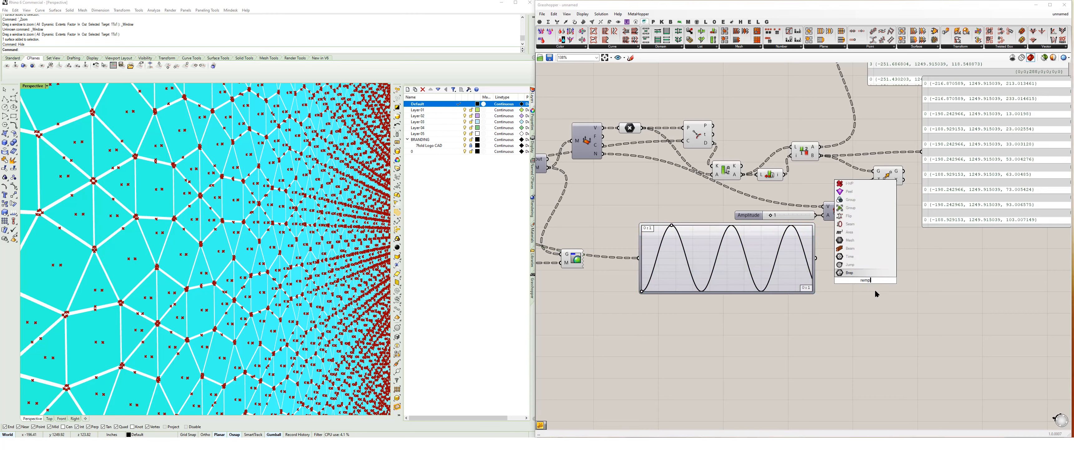
{"action": "key", "text": "BackSpace"}
{"action": "type", "text": "ap"}
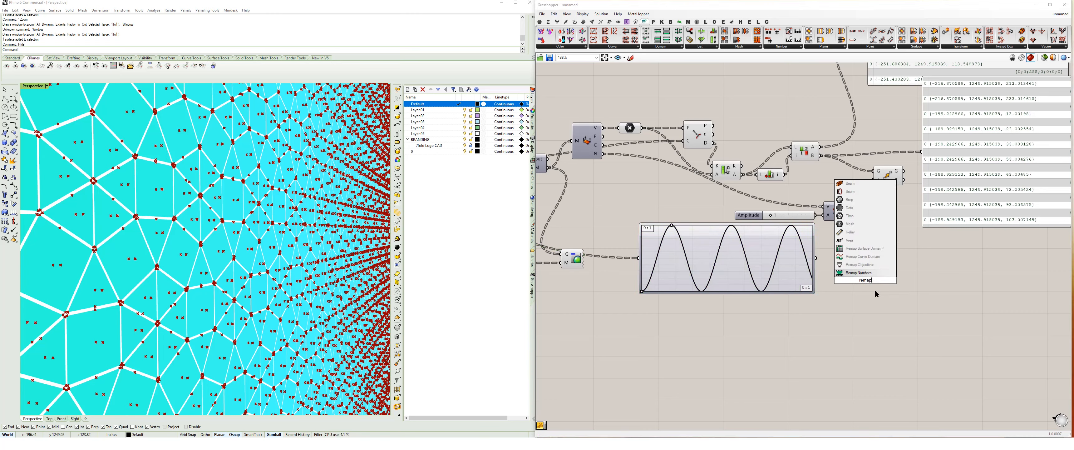
{"action": "key", "text": "Return"}
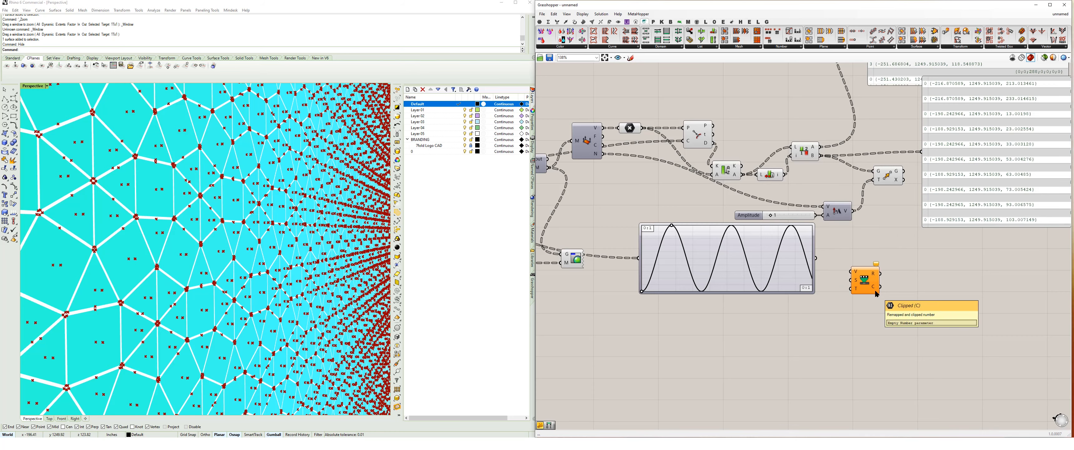
{"action": "scroll", "coordinate": [835, 274], "scroll_direction": "up", "scroll_amount": 2}
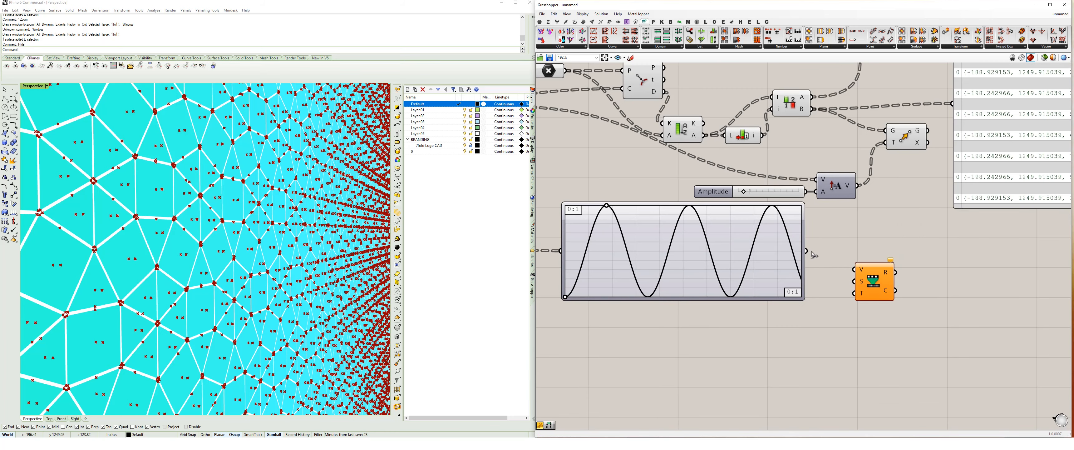
{"action": "left_click_drag", "start_coordinate": [807, 251], "coordinate": [877, 264]}
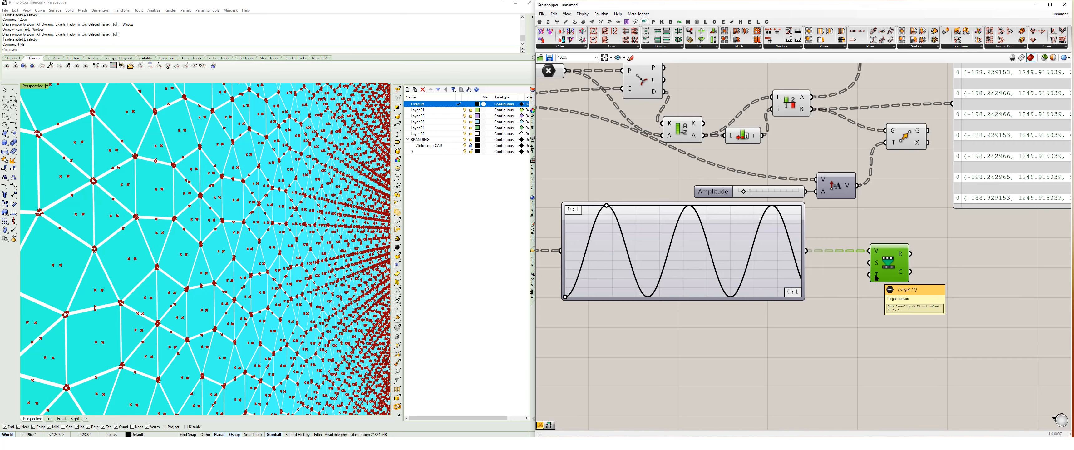
Add a Construct Domain component below the Graph Mapper
{"action": "right_click_drag", "start_coordinate": [876, 277], "coordinate": [853, 286]}
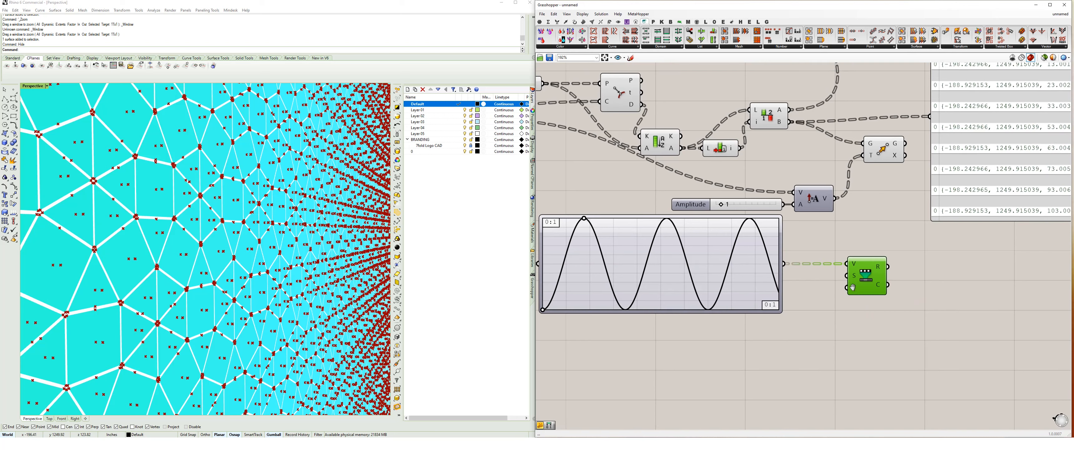
{"action": "left_click", "coordinate": [548, 22]}
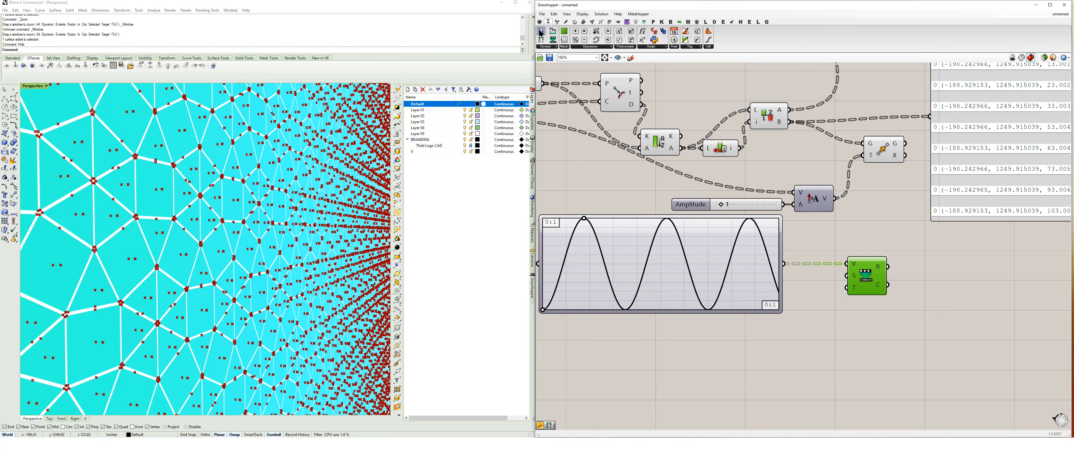
{"action": "left_click_drag", "start_coordinate": [769, 336], "coordinate": [765, 335]}
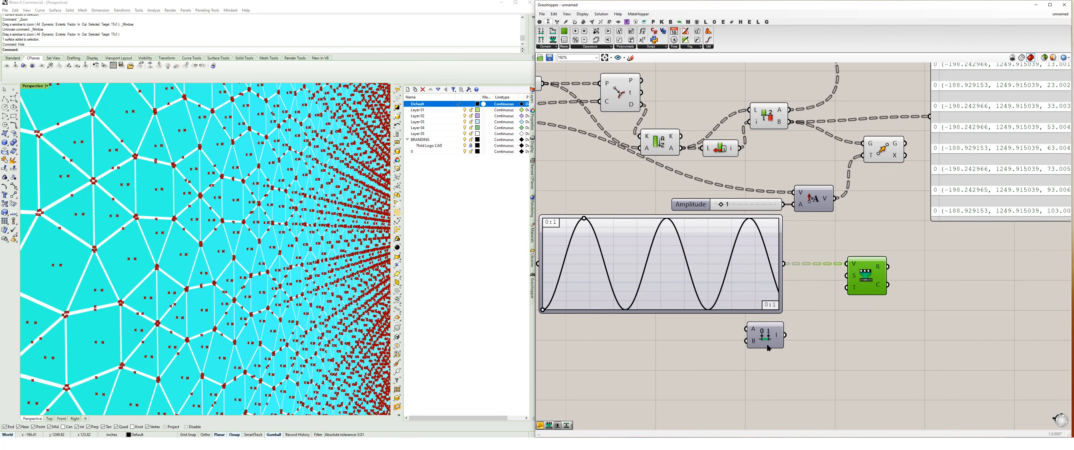
Add number sliders set to 1 and 11 and connect them to the Construct Domain component's start and end inputs
{"action": "right_click_drag", "start_coordinate": [692, 350], "coordinate": [771, 314]}
{"action": "double_click", "coordinate": [770, 311]}
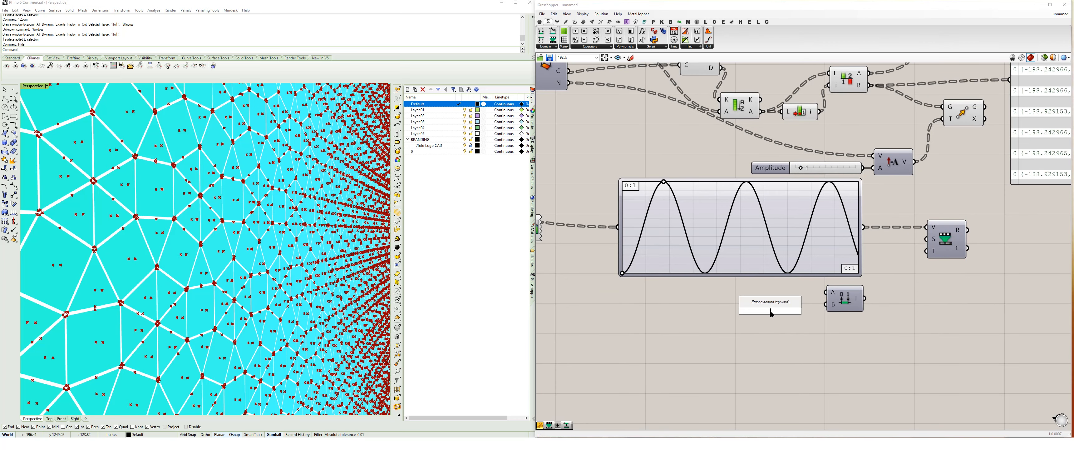
{"action": "key", "text": "Return"}
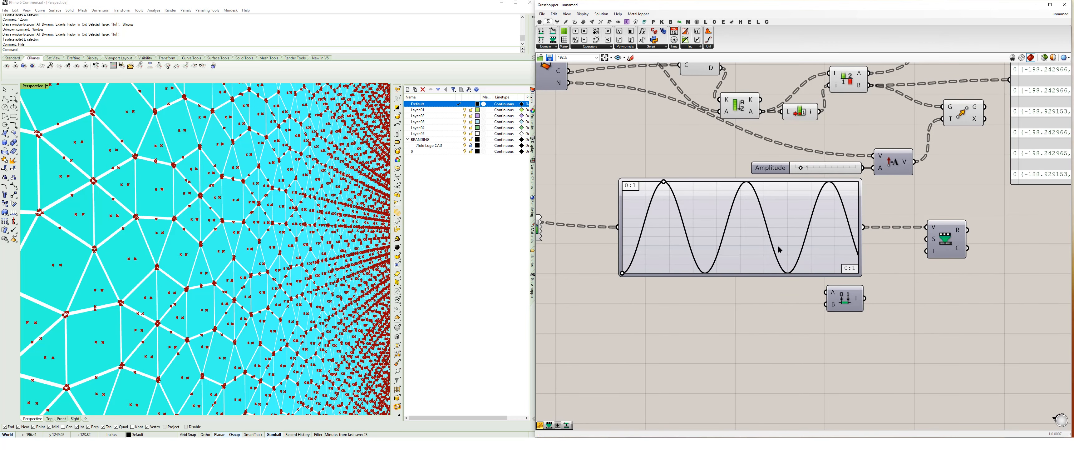
{"action": "left_click", "coordinate": [772, 169]}
{"action": "double_click", "coordinate": [729, 300]}
{"action": "type", "text": "1"}
{"action": "key", "text": "Return"}
{"action": "left_click_drag", "start_coordinate": [814, 296], "coordinate": [830, 309]}
Connect the domain to Remap Numbers' target input and the remapped output to the Amplitude component's A input, replacing its slider
{"action": "right_click_drag", "start_coordinate": [927, 255], "coordinate": [875, 276]}
{"action": "left_click_drag", "start_coordinate": [875, 272], "coordinate": [817, 322]}
{"action": "right_click_drag", "start_coordinate": [894, 264], "coordinate": [803, 311]}
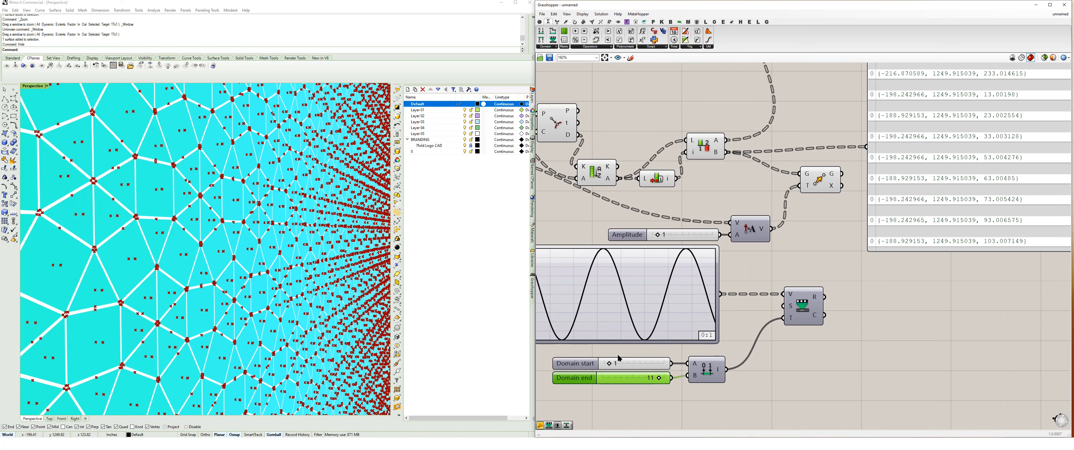
{"action": "left_click_drag", "start_coordinate": [797, 304], "coordinate": [615, 229]}
{"action": "scroll", "coordinate": [686, 237], "scroll_direction": "down", "scroll_amount": 3}
{"action": "right_click_drag", "start_coordinate": [687, 238], "coordinate": [743, 233]}
{"action": "scroll", "coordinate": [744, 236], "scroll_direction": "up", "scroll_amount": 1}
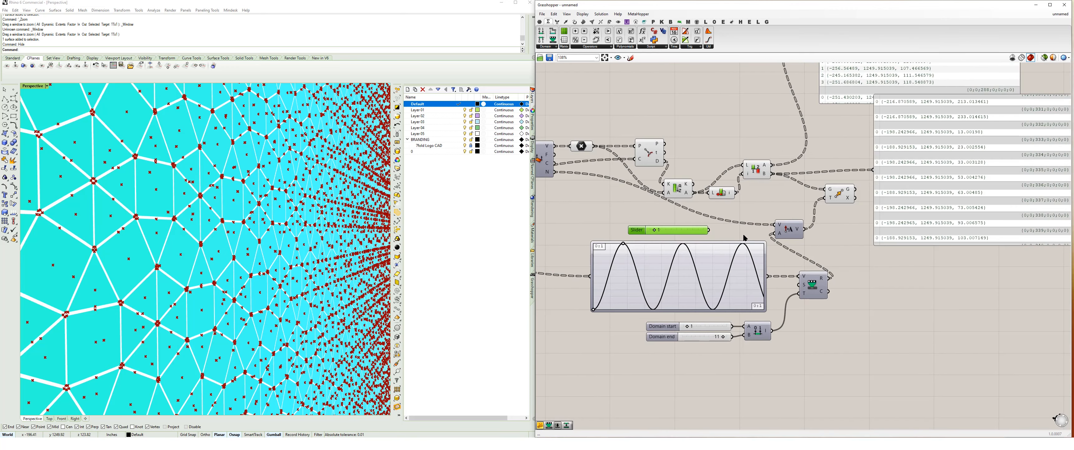
Move the point panel aside and add a Line component beside the Move component
{"action": "right_click_drag", "start_coordinate": [246, 286], "coordinate": [233, 286]}
{"action": "right_click_drag", "start_coordinate": [771, 251], "coordinate": [698, 243]}
{"action": "left_click_drag", "start_coordinate": [820, 198], "coordinate": [910, 183]}
{"action": "double_click", "coordinate": [844, 213]}
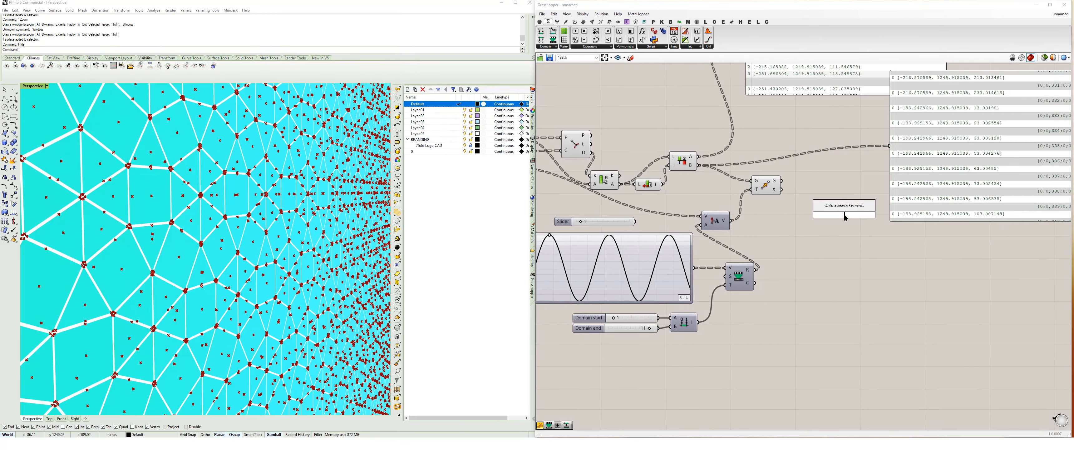
{"action": "type", "text": "line"}
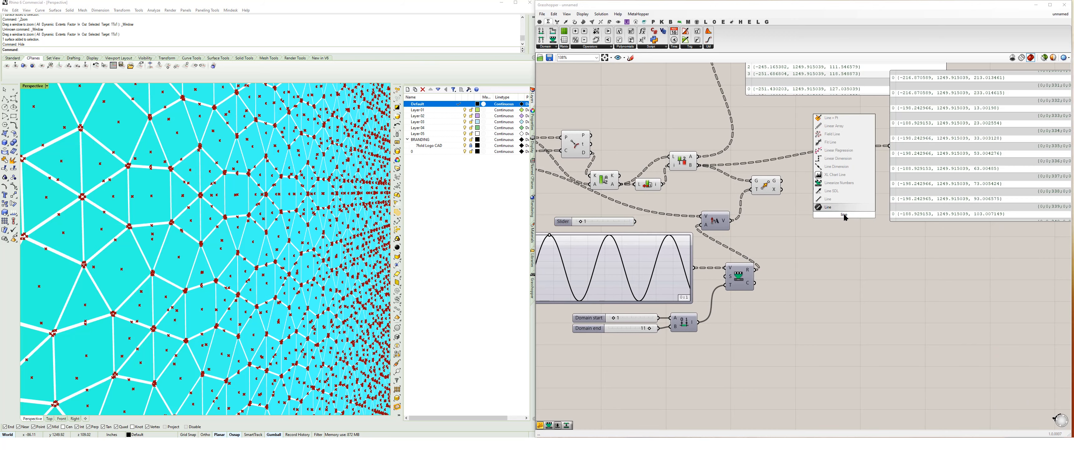
{"action": "left_click", "coordinate": [828, 198]}
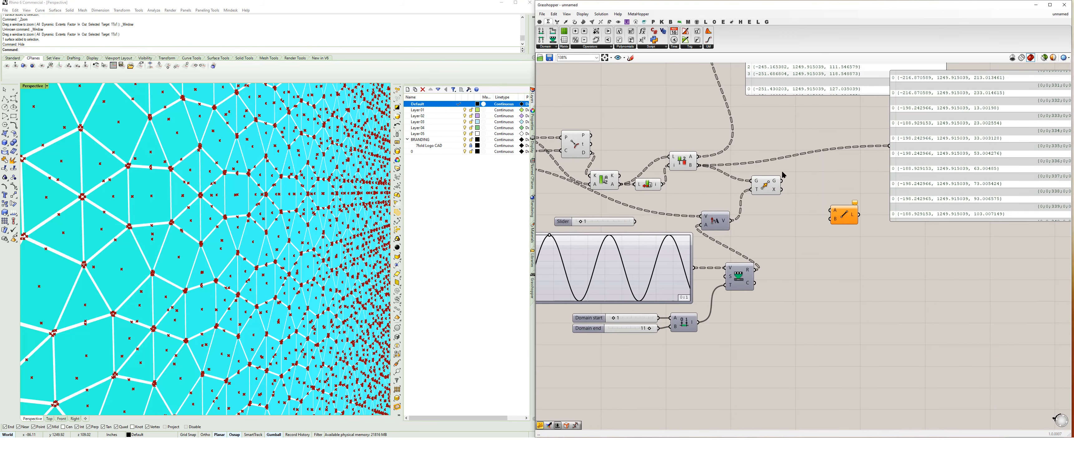
Connect the split list's B output to the Line's A input and the moved points to its B input
{"action": "scroll", "coordinate": [729, 169], "scroll_direction": "up", "scroll_amount": 2}
{"action": "left_click_drag", "start_coordinate": [682, 167], "coordinate": [864, 159]}
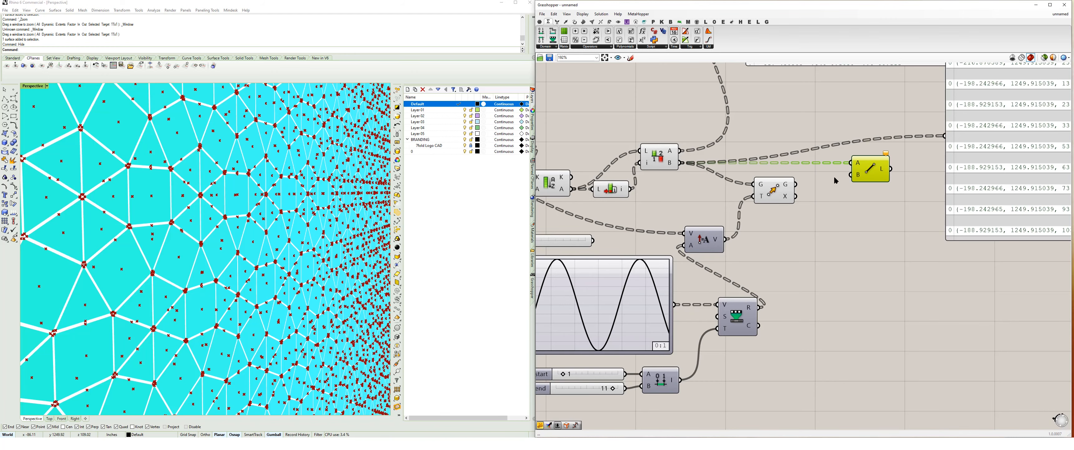
{"action": "left_click_drag", "start_coordinate": [797, 185], "coordinate": [862, 175]}
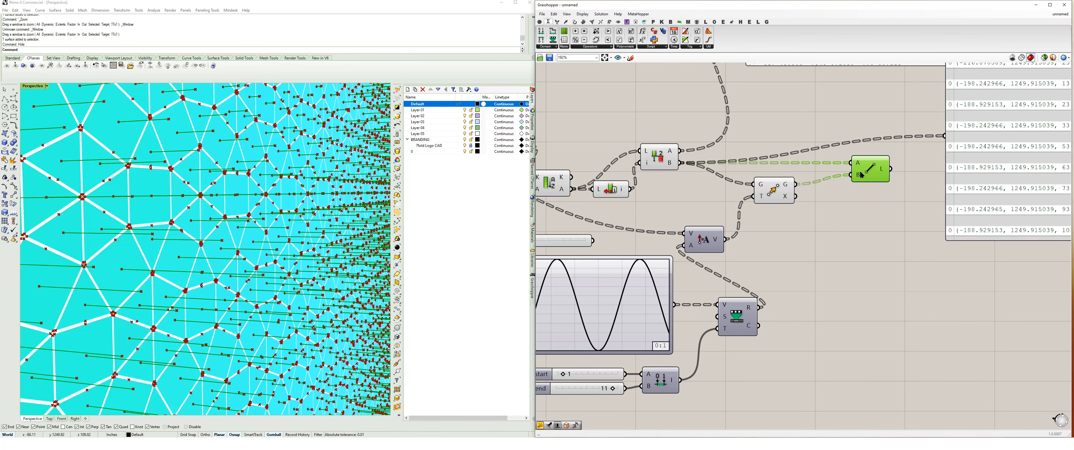
Turn off the preview of the chain of components from the closest-point component through to the Move component
{"action": "left_click", "coordinate": [767, 217]}
{"action": "scroll", "coordinate": [751, 213], "scroll_direction": "down", "scroll_amount": 2}
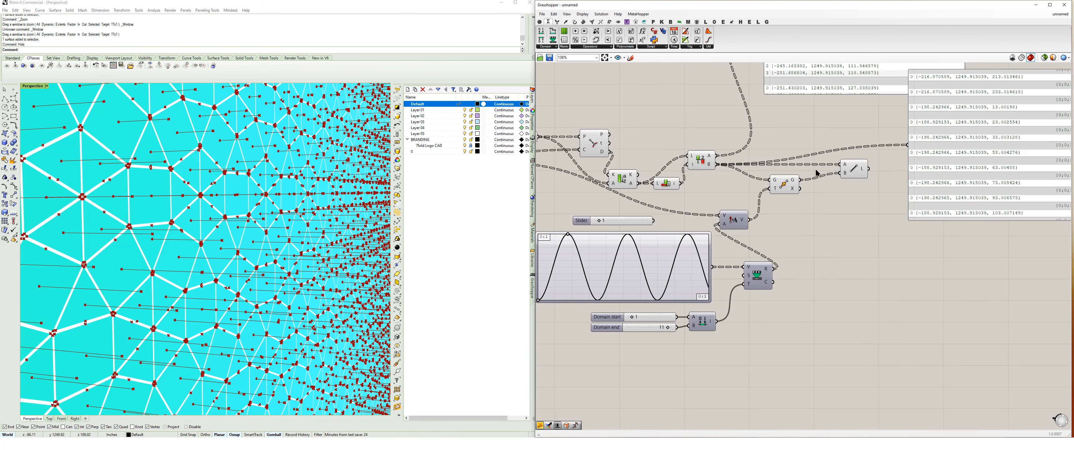
{"action": "right_click_drag", "start_coordinate": [798, 197], "coordinate": [894, 204]}
{"action": "left_click_drag", "start_coordinate": [878, 217], "coordinate": [657, 149]}
{"action": "middle_click", "coordinate": [668, 129]}
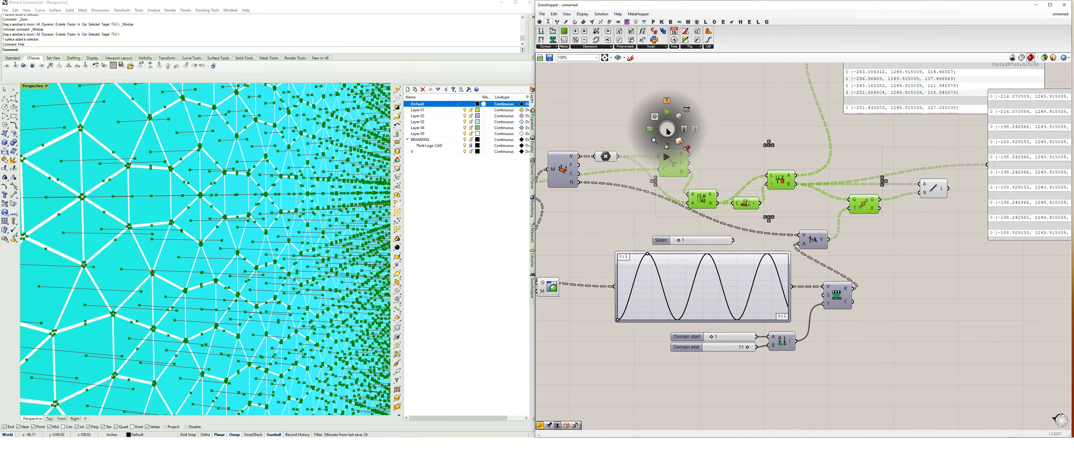
{"action": "left_click", "coordinate": [690, 107]}
{"action": "left_click", "coordinate": [693, 106]}
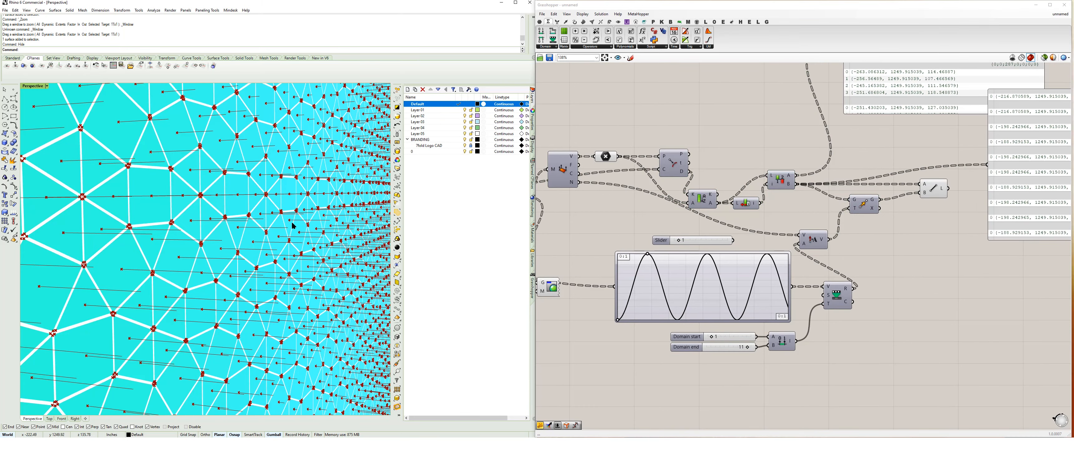
Examine the lines rising from the panel centres across the facade from several angles and up close
{"action": "right_click_drag", "start_coordinate": [284, 227], "coordinate": [281, 231]}
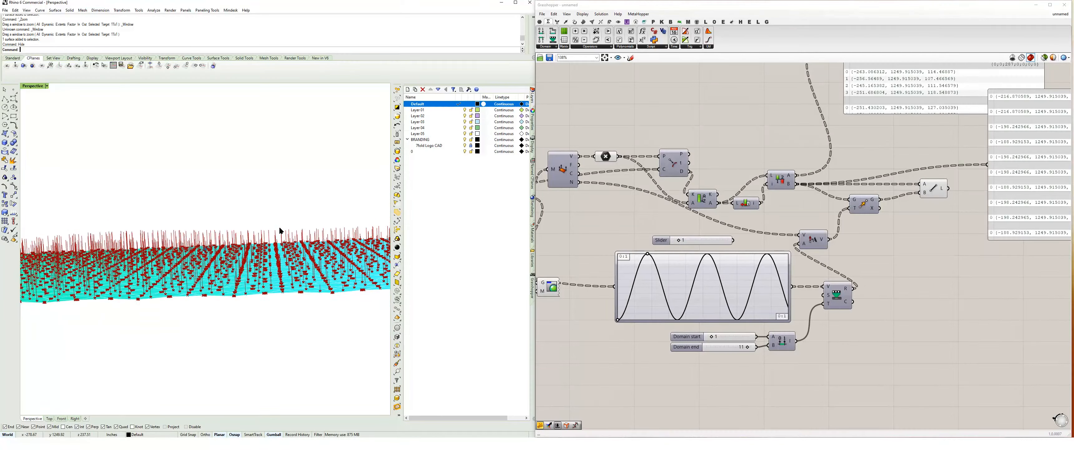
{"action": "right_click_drag", "start_coordinate": [281, 231], "coordinate": [306, 212]}
{"action": "scroll", "coordinate": [278, 229], "scroll_direction": "up", "scroll_amount": 10}
{"action": "scroll", "coordinate": [278, 244], "scroll_direction": "down", "scroll_amount": 8}
{"action": "right_click_drag", "start_coordinate": [278, 243], "coordinate": [297, 192]}
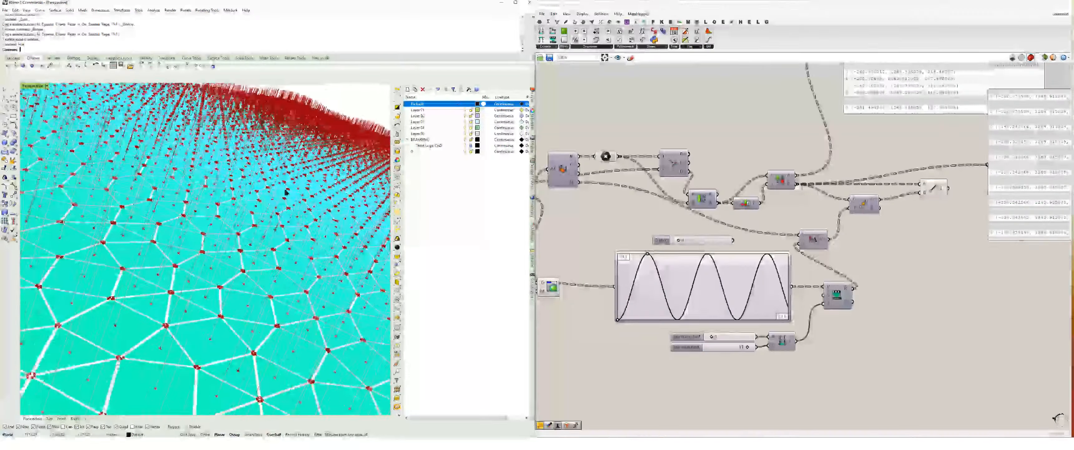
{"action": "right_click_drag", "start_coordinate": [388, 218], "coordinate": [314, 238]}
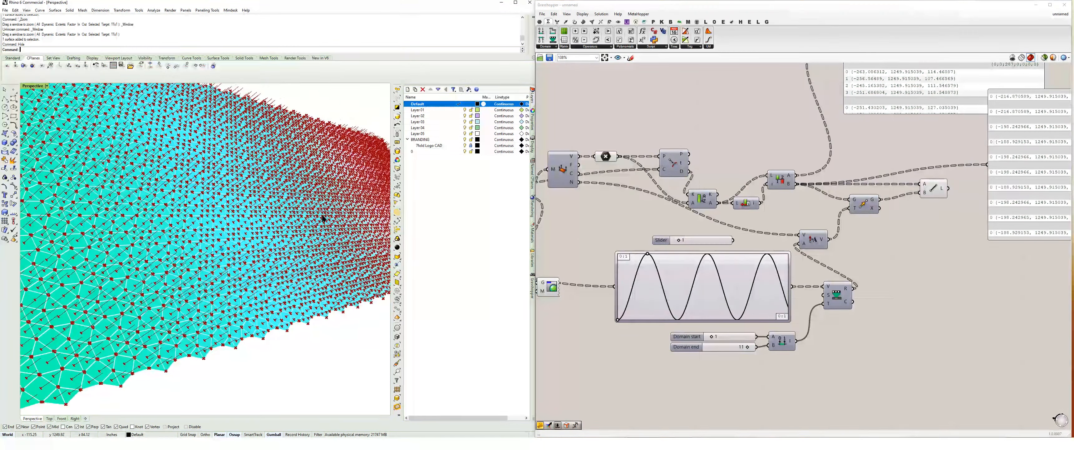
{"action": "scroll", "coordinate": [242, 240], "scroll_direction": "up", "scroll_amount": 5}
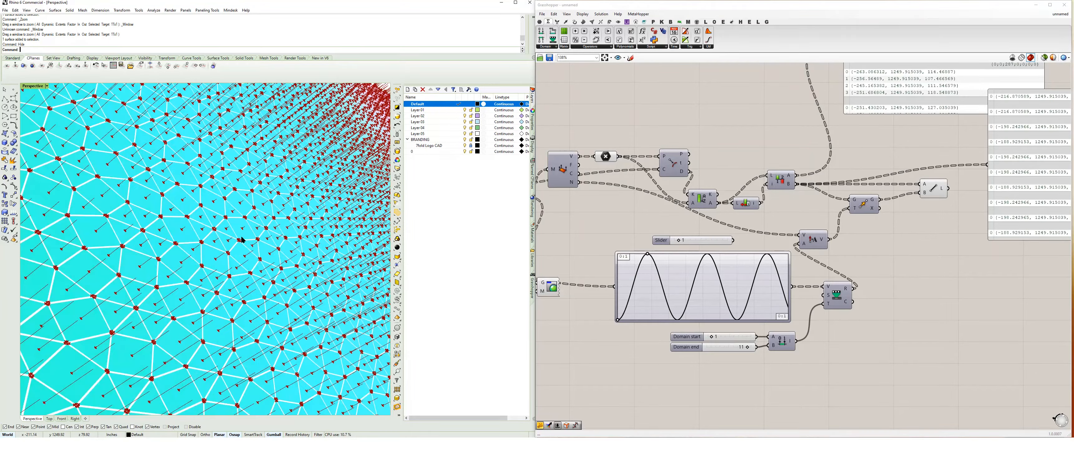
{"action": "scroll", "coordinate": [206, 256], "scroll_direction": "up", "scroll_amount": 5}
{"action": "scroll", "coordinate": [207, 256], "scroll_direction": "up", "scroll_amount": 6}
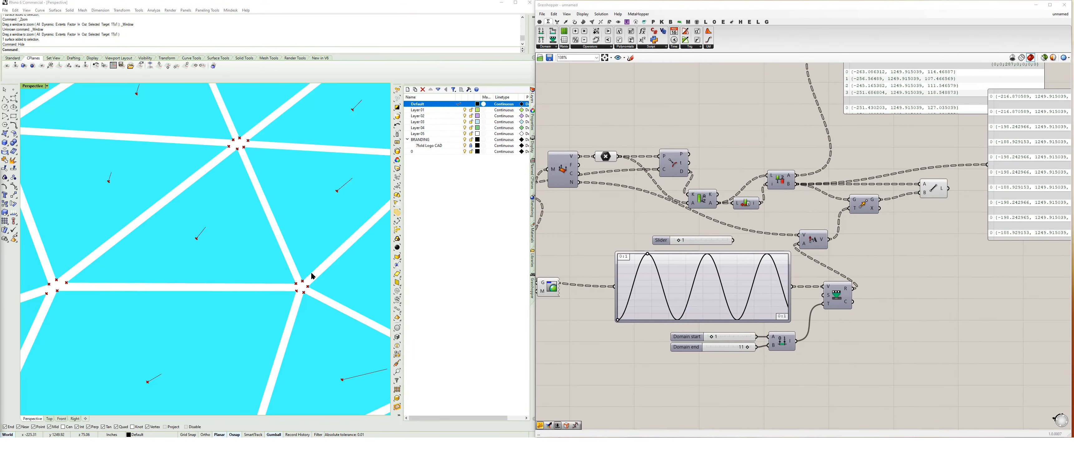
Move the Move component below the Line component and shift the point panel further away to clear space
{"action": "right_click_drag", "start_coordinate": [861, 242], "coordinate": [756, 235]}
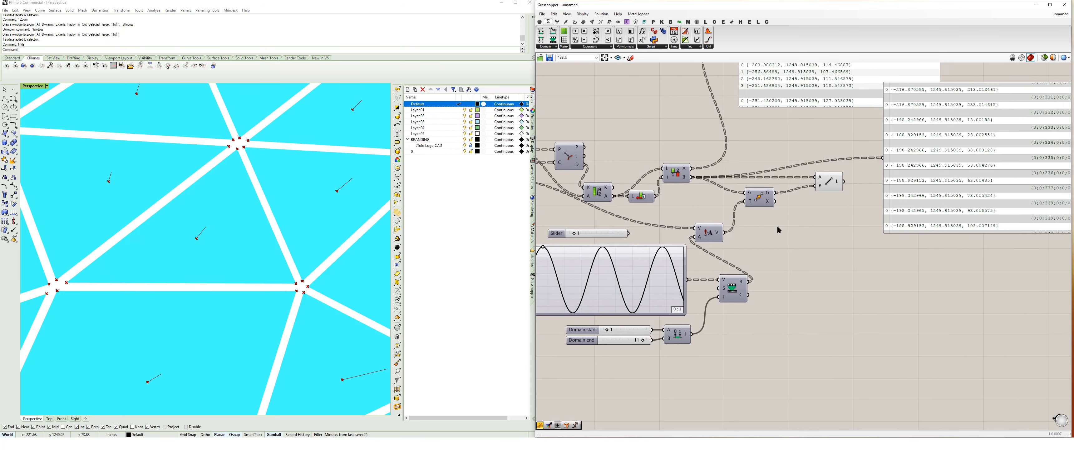
{"action": "right_click_drag", "start_coordinate": [842, 203], "coordinate": [786, 231]}
{"action": "left_click_drag", "start_coordinate": [698, 225], "coordinate": [723, 257]}
{"action": "left_click_drag", "start_coordinate": [867, 227], "coordinate": [918, 220]}
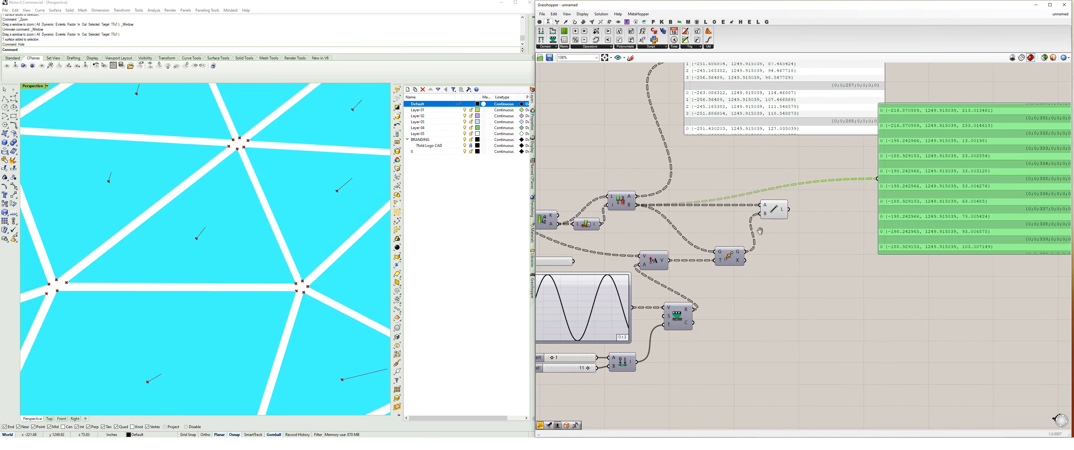
{"action": "right_click_drag", "start_coordinate": [741, 230], "coordinate": [754, 236]}
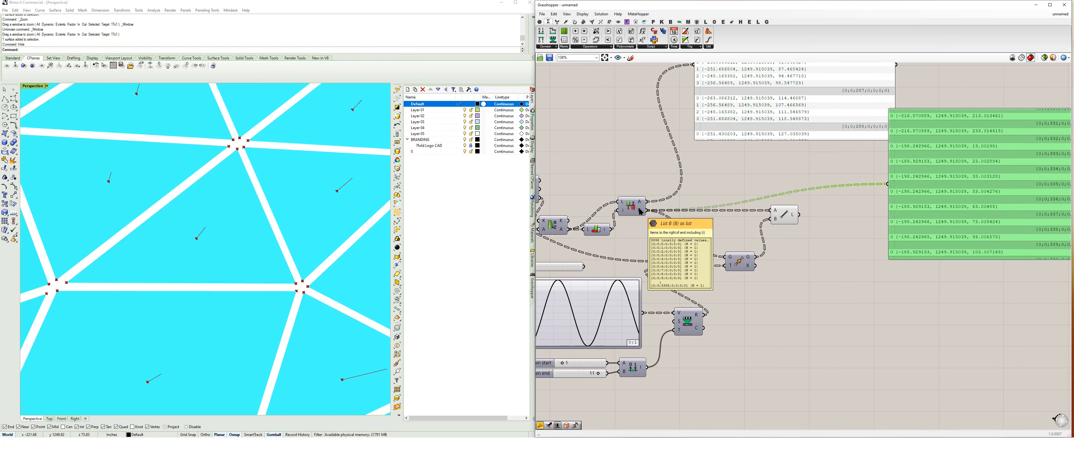
Duplicate the Line component above the original and connect the split list's A output to the copy's A input
{"action": "mouse_move", "coordinate": [783, 216]}
{"action": "left_mouse_down"}
{"action": "mouse_move", "coordinate": [786, 246]}
{"action": "mouse_move", "coordinate": [786, 225]}
{"action": "left_mouse_up"}
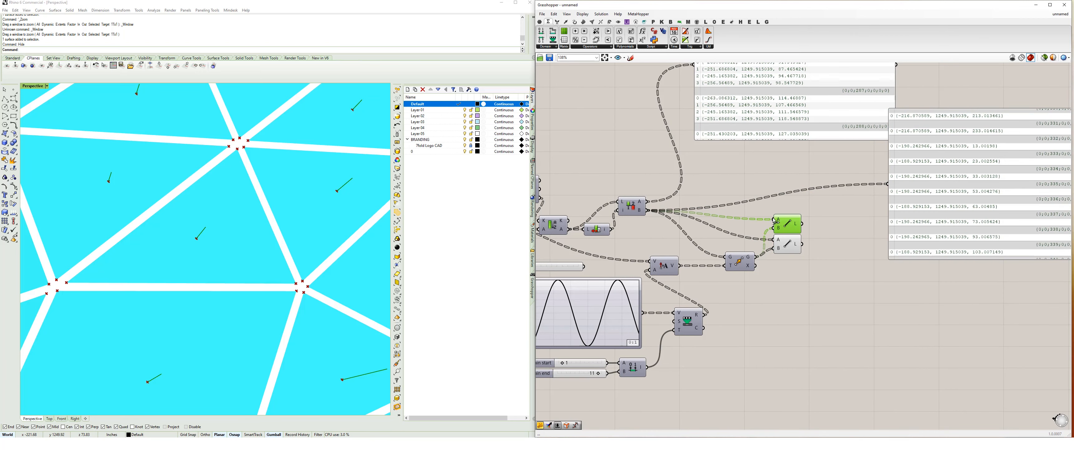
{"action": "left_click_drag", "start_coordinate": [652, 204], "coordinate": [773, 219]}
{"action": "right_click_drag", "start_coordinate": [284, 222], "coordinate": [228, 259]}
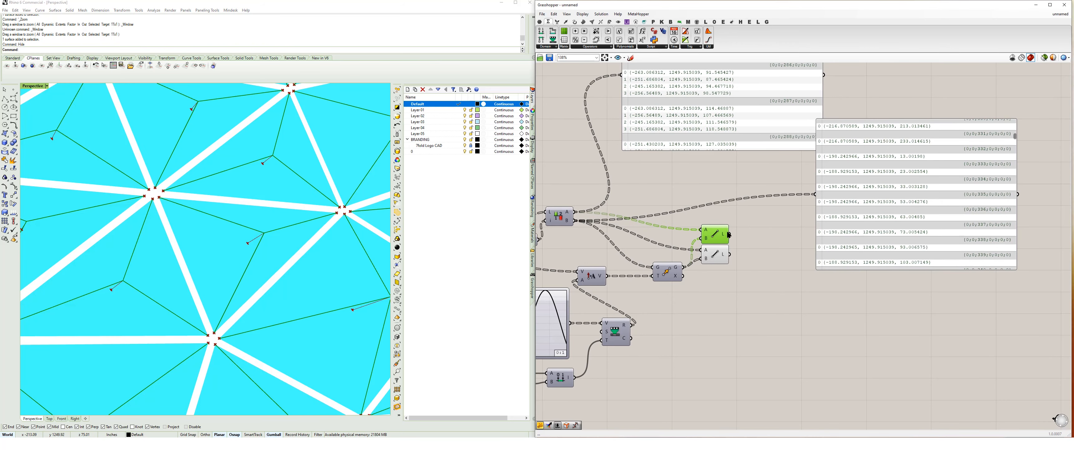
Route the duplicated Line's output through a new Graft Tree component into the panel and move the panel aside
{"action": "left_click_drag", "start_coordinate": [728, 235], "coordinate": [815, 194]}
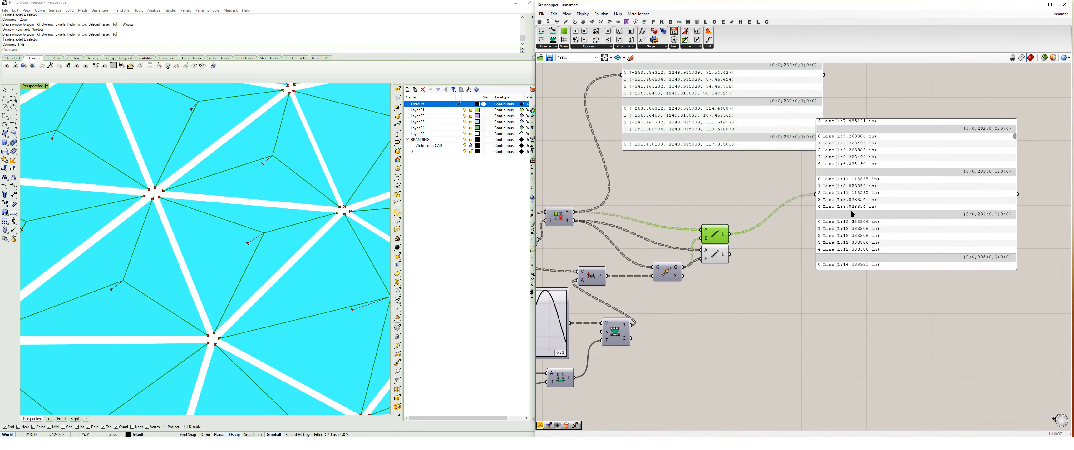
{"action": "left_click_drag", "start_coordinate": [850, 269], "coordinate": [914, 267]}
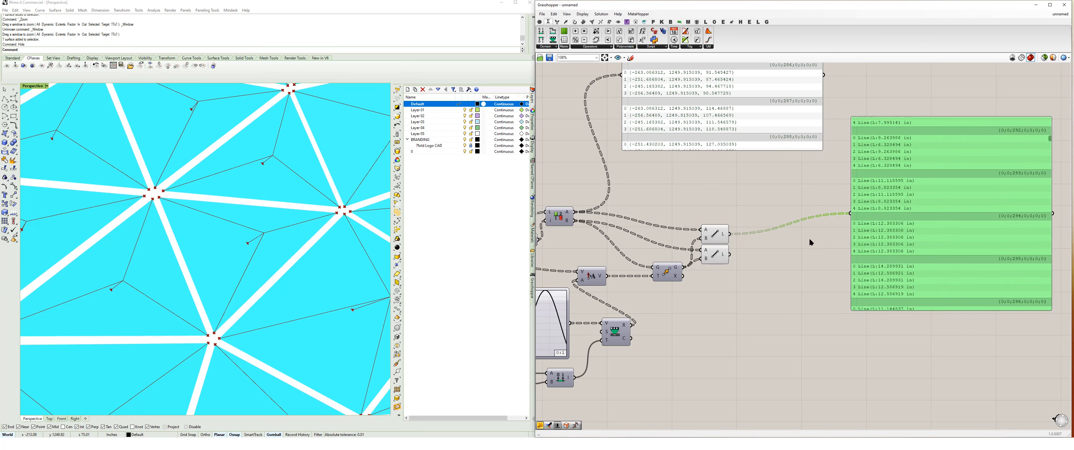
{"action": "double_click", "coordinate": [782, 203]}
{"action": "type", "text": "graf"}
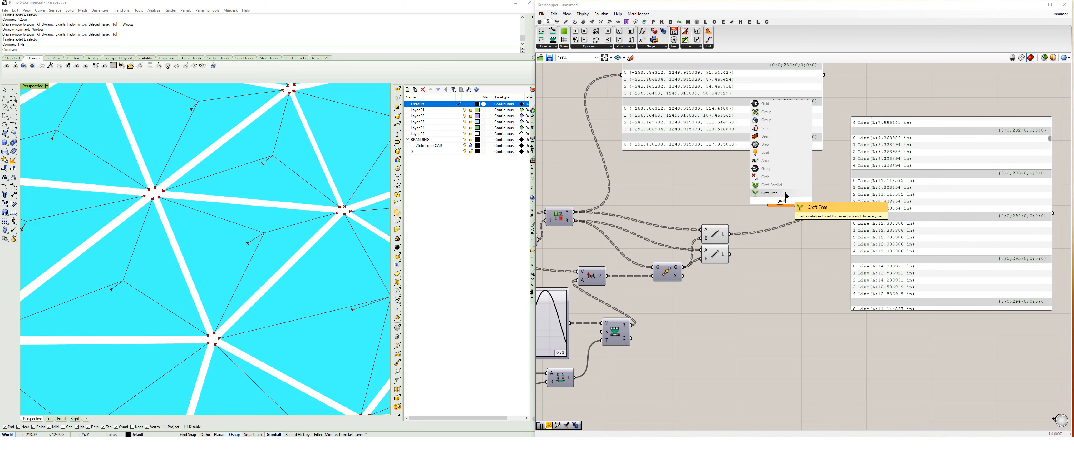
{"action": "left_click", "coordinate": [786, 194]}
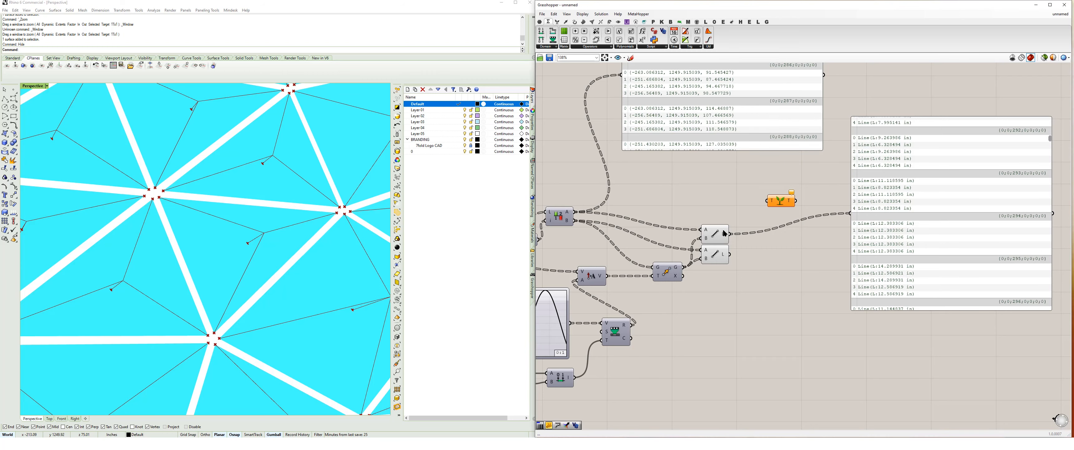
{"action": "left_click_drag", "start_coordinate": [729, 236], "coordinate": [850, 214]}
{"action": "left_click_drag", "start_coordinate": [784, 206], "coordinate": [762, 239]}
{"action": "left_click_drag", "start_coordinate": [877, 204], "coordinate": [927, 200]}
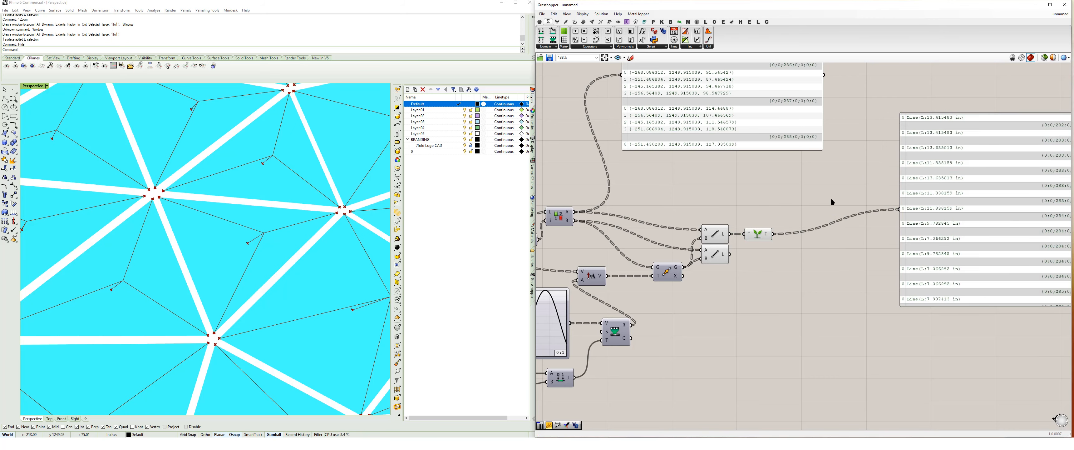
Add a Relative Item component and connect the grafted lines to its T input
{"action": "double_click", "coordinate": [832, 200]}
{"action": "type", "text": "rel"}
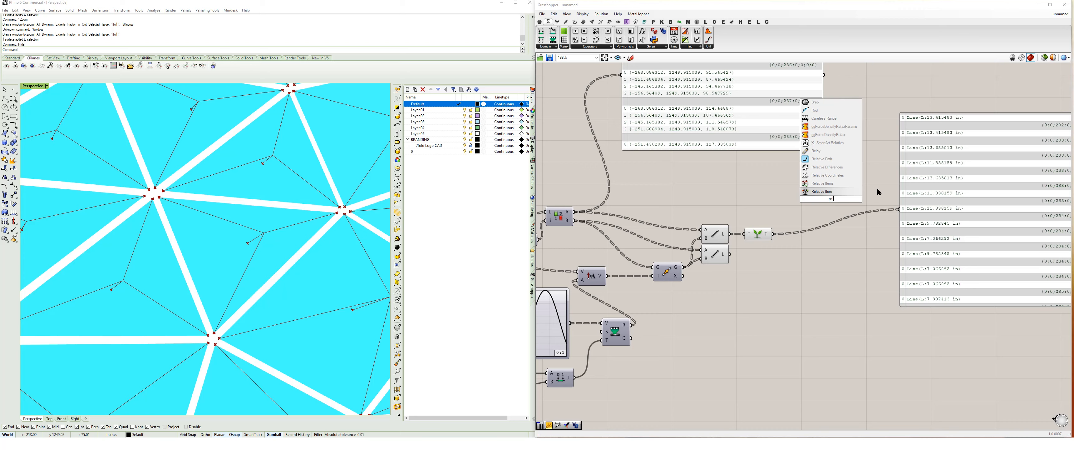
{"action": "left_click", "coordinate": [849, 190]}
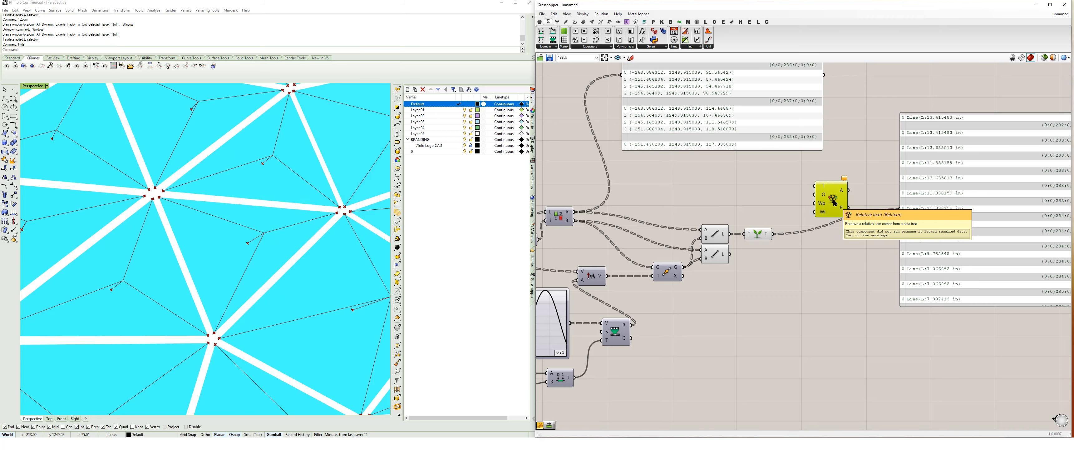
{"action": "left_click", "coordinate": [834, 203], "text": "ctrl+alt"}
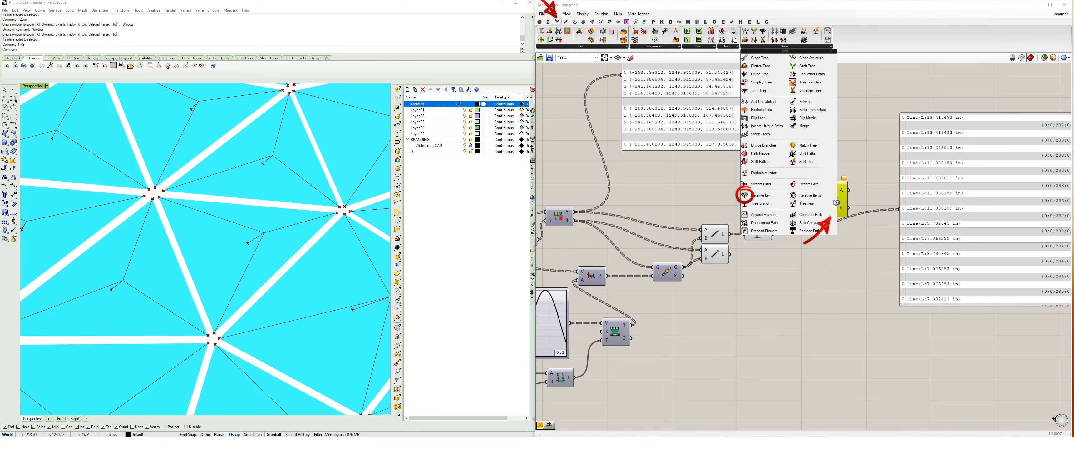
{"action": "right_click_drag", "start_coordinate": [836, 202], "coordinate": [773, 215]}
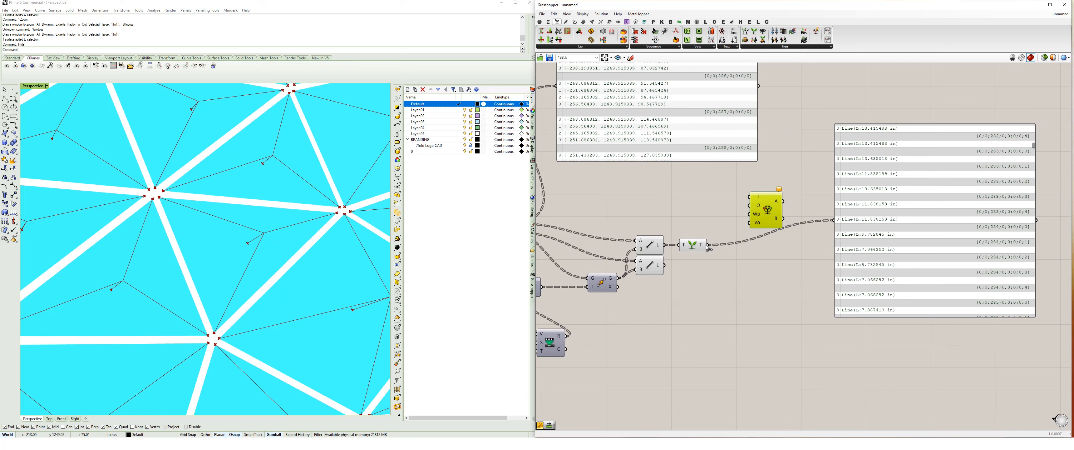
{"action": "left_click_drag", "start_coordinate": [708, 246], "coordinate": [749, 196]}
Simplify the data paths on the output of the offset component fed by the Distance slider
{"action": "right_click_drag", "start_coordinate": [649, 225], "coordinate": [775, 230]}
{"action": "right_click_drag", "start_coordinate": [609, 195], "coordinate": [796, 190]}
{"action": "right_click_drag", "start_coordinate": [703, 186], "coordinate": [740, 185]}
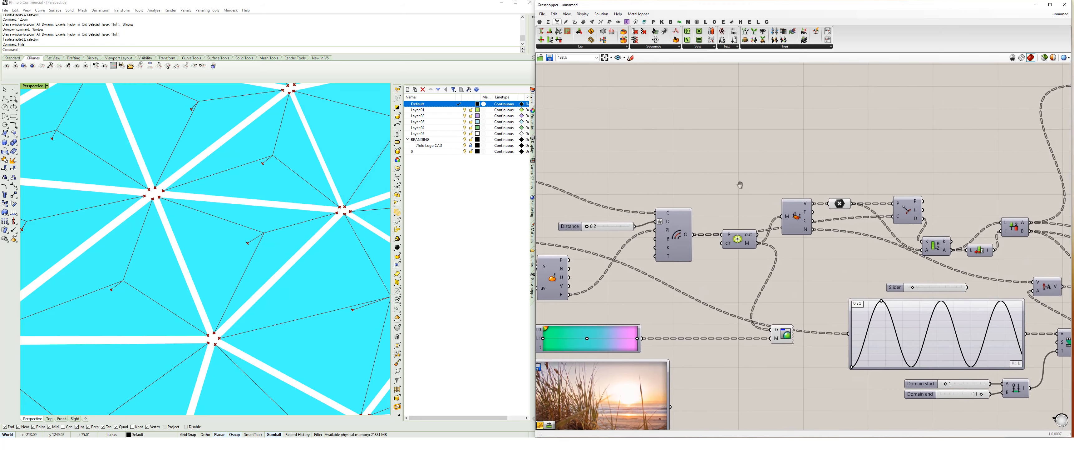
{"action": "right_click", "coordinate": [688, 236]}
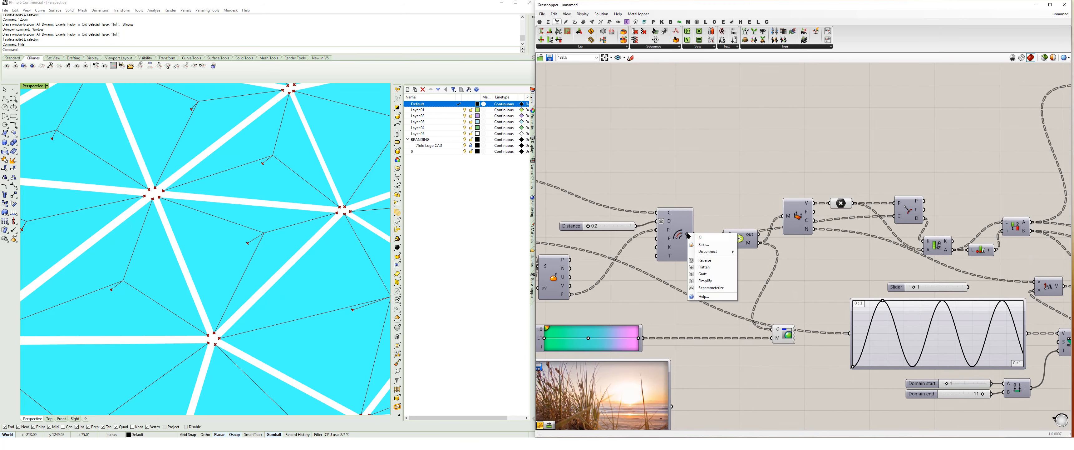
{"action": "left_click", "coordinate": [702, 281]}
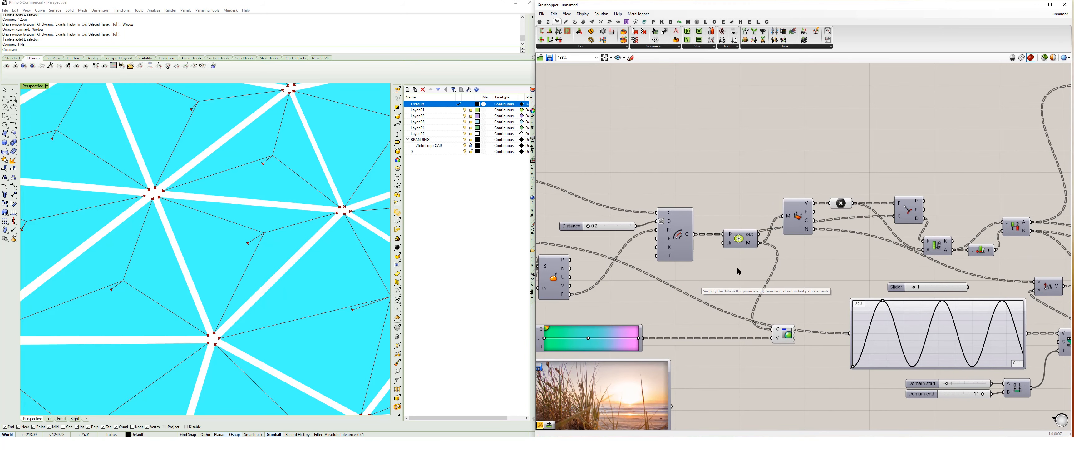
{"action": "right_click_drag", "start_coordinate": [860, 266], "coordinate": [684, 256]}
{"action": "right_click_drag", "start_coordinate": [852, 234], "coordinate": [594, 237]}
{"action": "right_click_drag", "start_coordinate": [841, 220], "coordinate": [723, 224]}
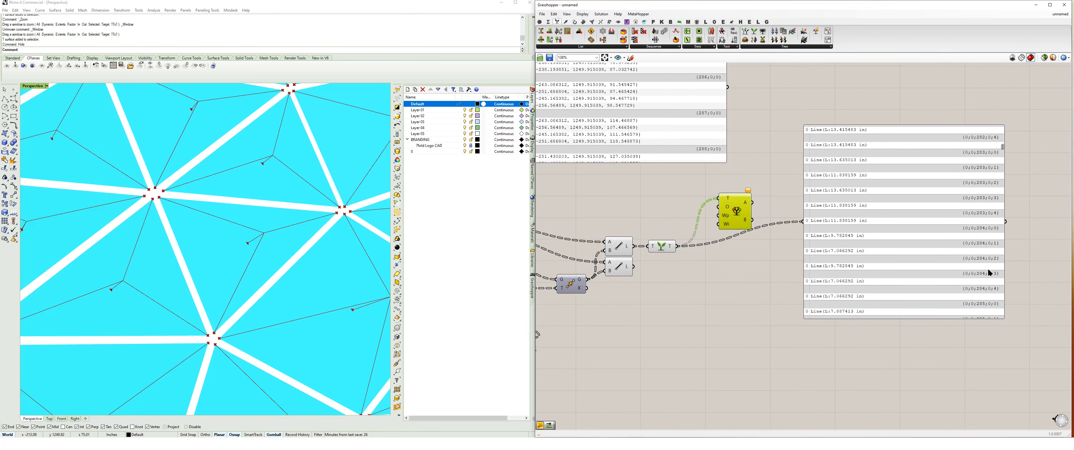
Simplify the data paths on the remapping component's R output and check its mapped values
{"action": "scroll", "coordinate": [727, 271], "scroll_direction": "down", "scroll_amount": 2}
{"action": "right_click_drag", "start_coordinate": [693, 273], "coordinate": [838, 261]}
{"action": "right_click_drag", "start_coordinate": [693, 253], "coordinate": [855, 241]}
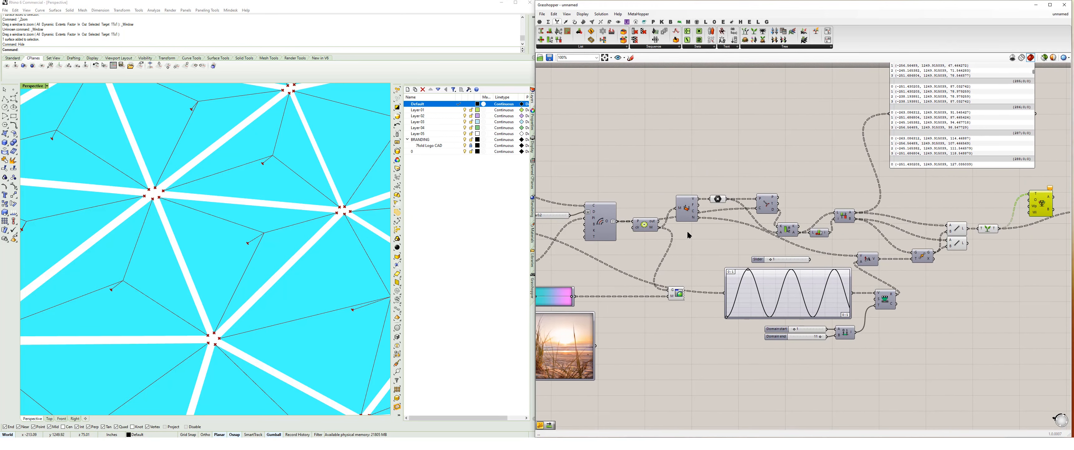
{"action": "right_click_drag", "start_coordinate": [653, 248], "coordinate": [726, 244]}
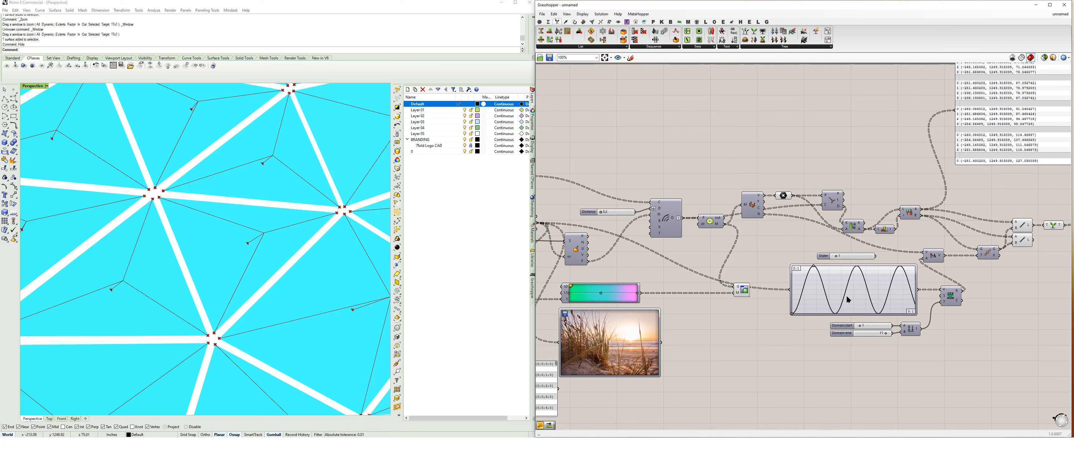
{"action": "right_click", "coordinate": [957, 291]}
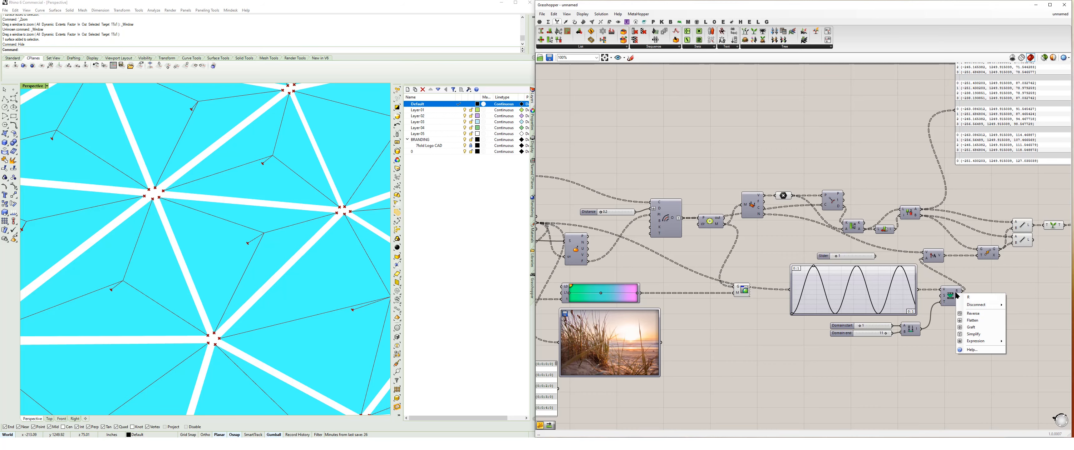
{"action": "left_click", "coordinate": [974, 330]}
{"action": "right_click_drag", "start_coordinate": [1013, 301], "coordinate": [763, 290]}
{"action": "scroll", "coordinate": [722, 291], "scroll_direction": "up", "scroll_amount": 3}
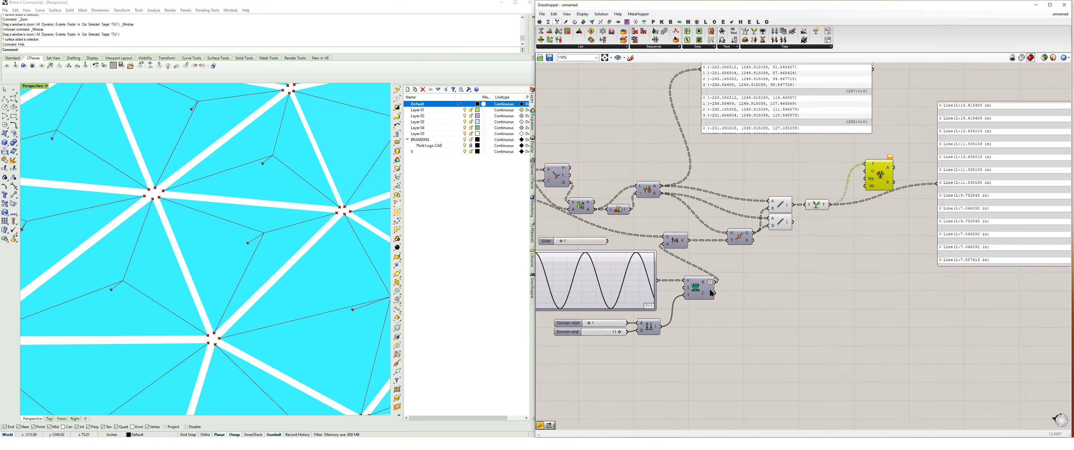
{"action": "mouse_move", "coordinate": [707, 286]}
{"action": "scroll", "coordinate": [703, 284], "scroll_direction": "down", "scroll_amount": 3}
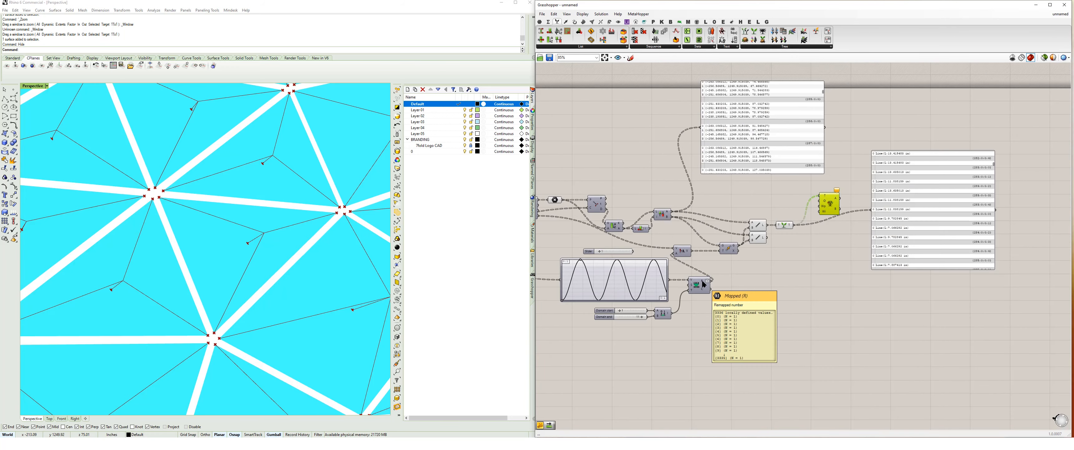
{"action": "scroll", "coordinate": [995, 217], "scroll_direction": "up", "scroll_amount": 3}
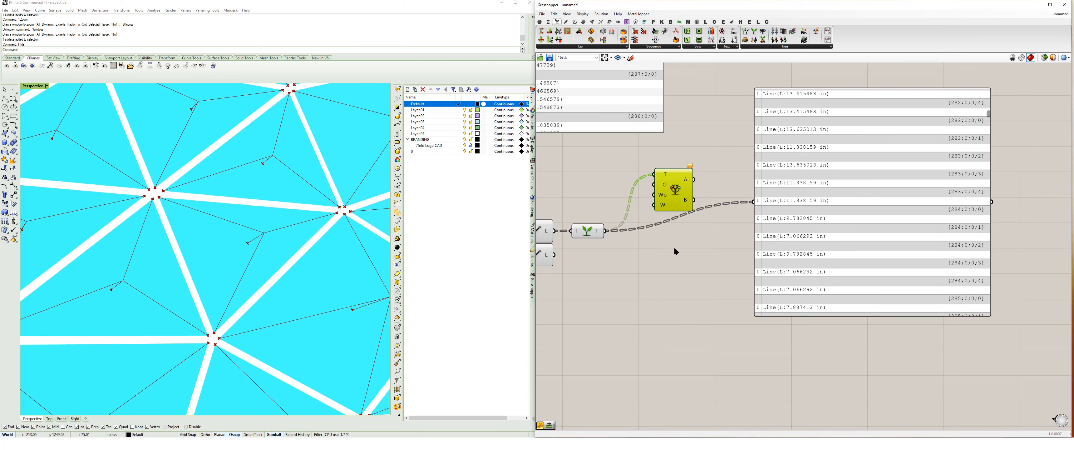
Add a panel containing the path offset {0;0;0;+1} and compare it with the branch paths of the line list
{"action": "right_click_drag", "start_coordinate": [676, 249], "coordinate": [711, 285]}
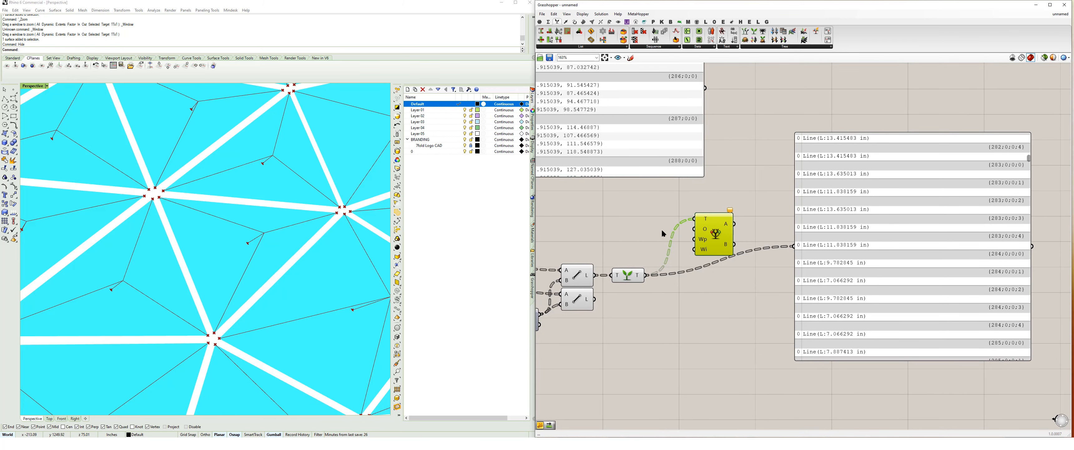
{"action": "left_click", "coordinate": [706, 230]}
{"action": "double_click", "coordinate": [630, 229]}
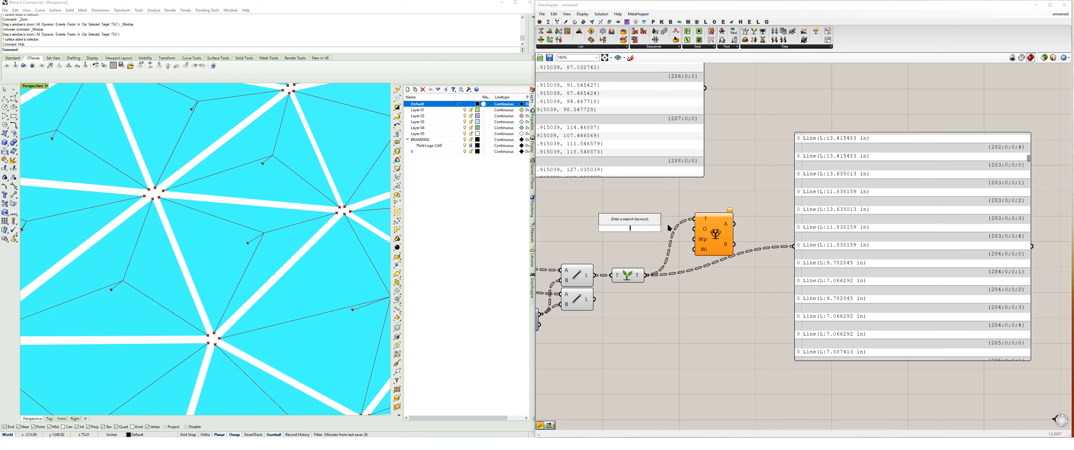
{"action": "type", "text": "\""}
{"action": "key", "text": "Return"}
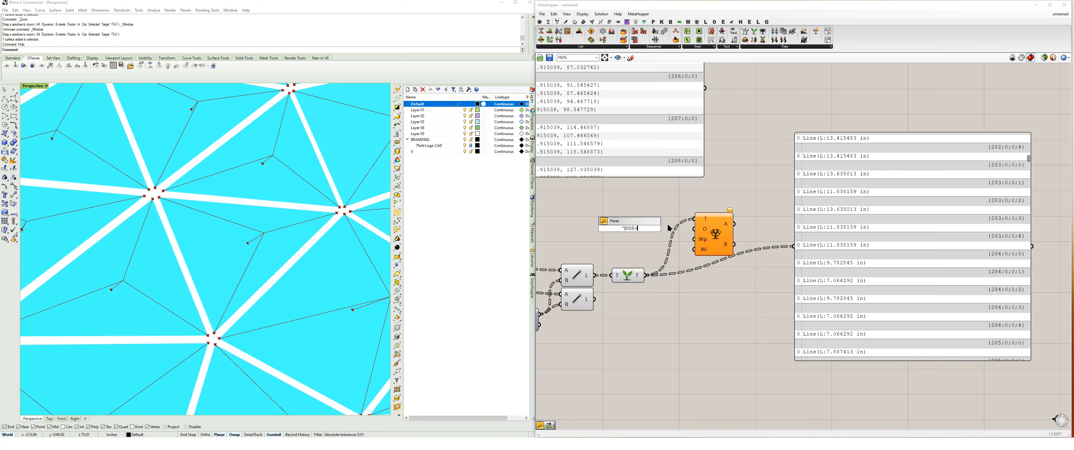
{"action": "type", "text": "}"}
{"action": "key", "text": "Return"}
{"action": "left_click_drag", "start_coordinate": [638, 229], "coordinate": [1017, 226]}
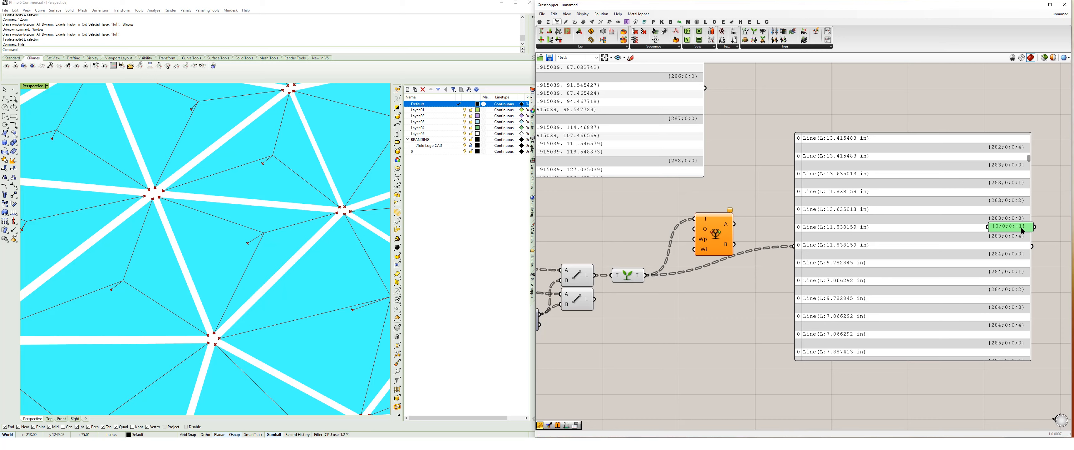
Feed the {0;0;0;+1} panel into the Relative Item's O input and show its A output in the line list panel
{"action": "left_click_drag", "start_coordinate": [624, 281], "coordinate": [628, 276]}
{"action": "left_click_drag", "start_coordinate": [1018, 229], "coordinate": [659, 238]}
{"action": "left_click_drag", "start_coordinate": [717, 240], "coordinate": [792, 248]}
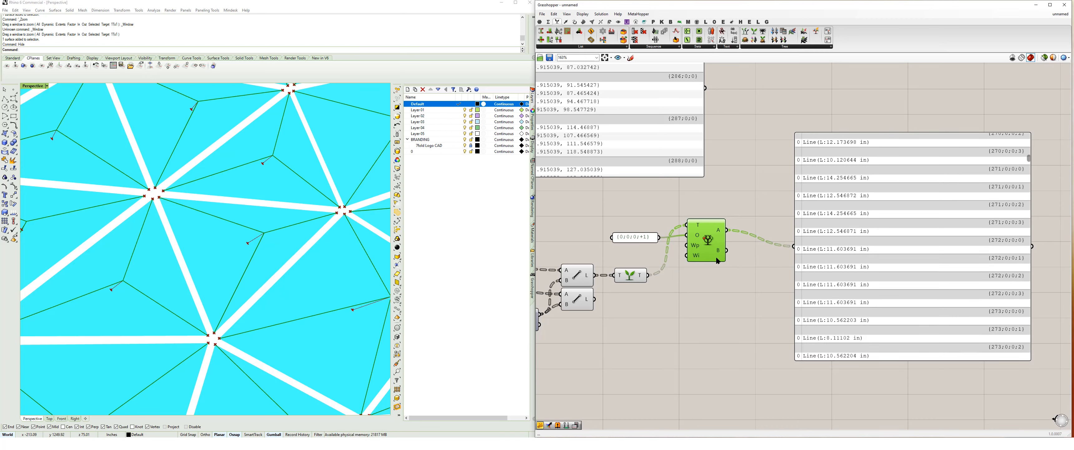
{"action": "left_click_drag", "start_coordinate": [819, 263], "coordinate": [823, 258]}
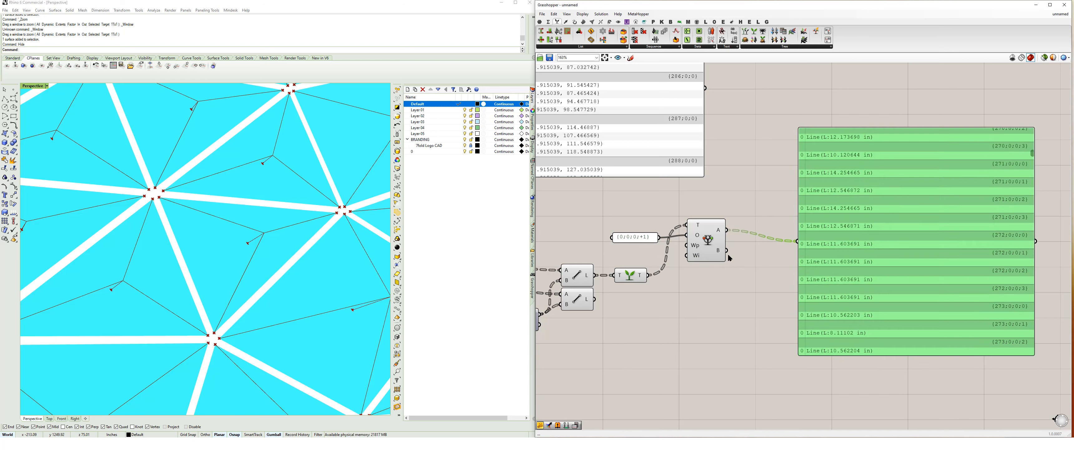
Add a Merge component and connect Relative Item's A output to D1 and its B output to D2
{"action": "double_click", "coordinate": [766, 224]}
{"action": "type", "text": "me"}
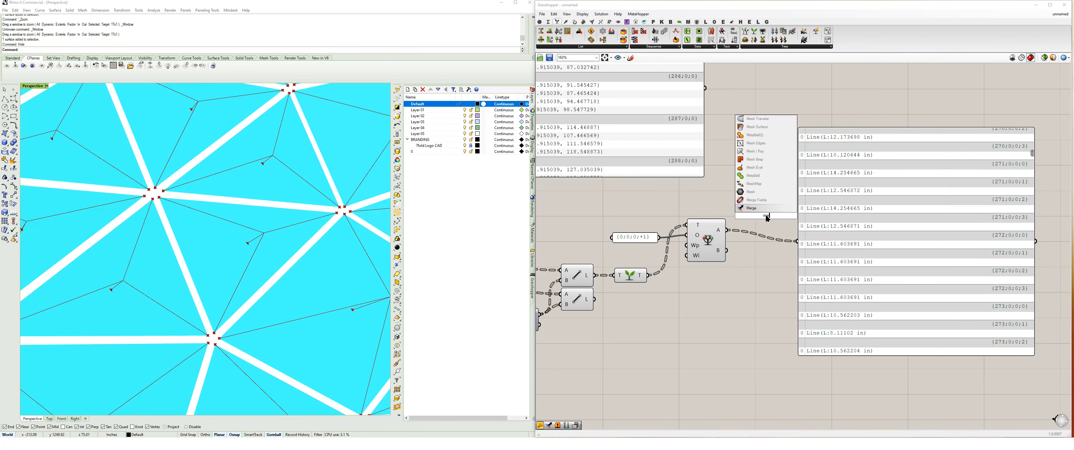
{"action": "left_click", "coordinate": [785, 208]}
{"action": "left_click_drag", "start_coordinate": [727, 230], "coordinate": [746, 211]}
{"action": "left_click_drag", "start_coordinate": [727, 250], "coordinate": [773, 251]}
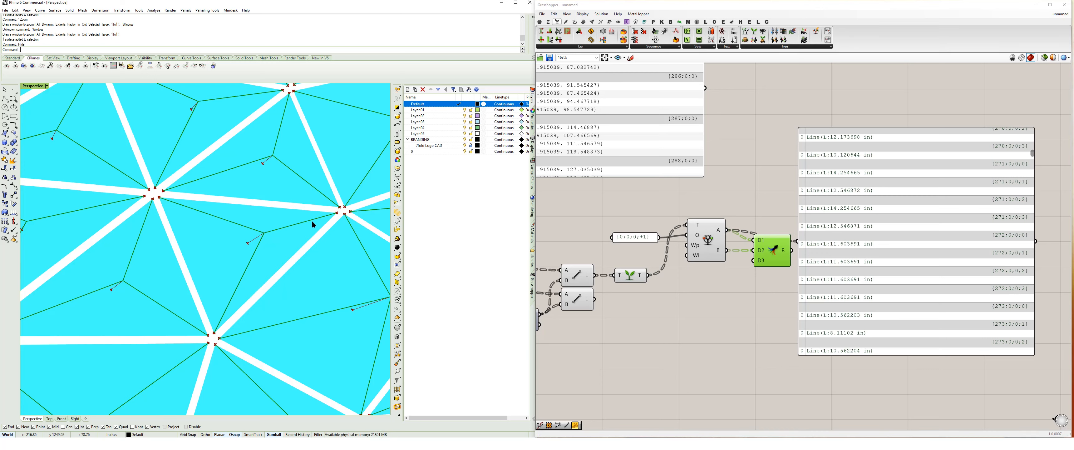
Set Relative Item's Wp input to True and show the merged line pairs in the panel
{"action": "right_click", "coordinate": [696, 249]}
{"action": "mouse_move", "coordinate": [746, 308]}
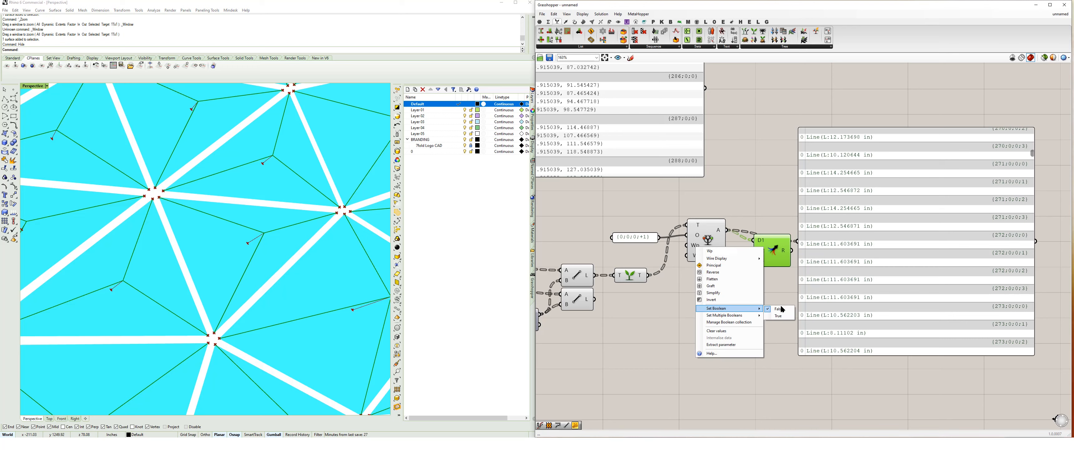
{"action": "left_click", "coordinate": [779, 315]}
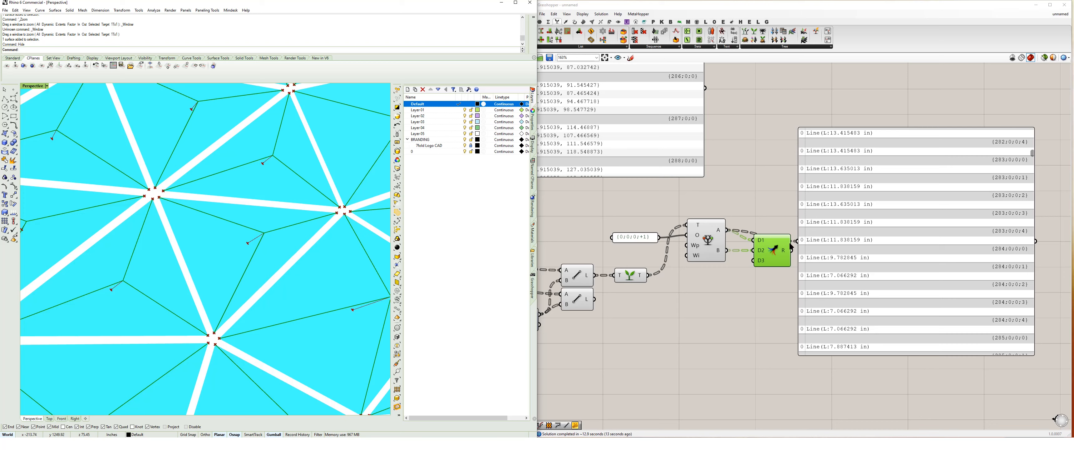
{"action": "left_click_drag", "start_coordinate": [791, 250], "coordinate": [855, 276]}
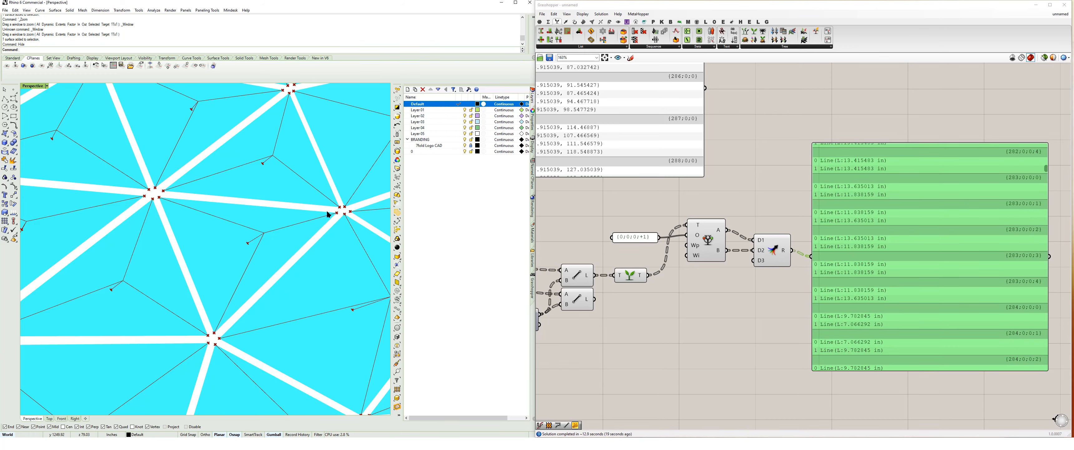
Add an Explode component above the mesh components and connect the offset curves to its C input
{"action": "right_click_drag", "start_coordinate": [652, 224], "coordinate": [849, 185]}
{"action": "scroll", "coordinate": [824, 194], "scroll_direction": "down", "scroll_amount": 1}
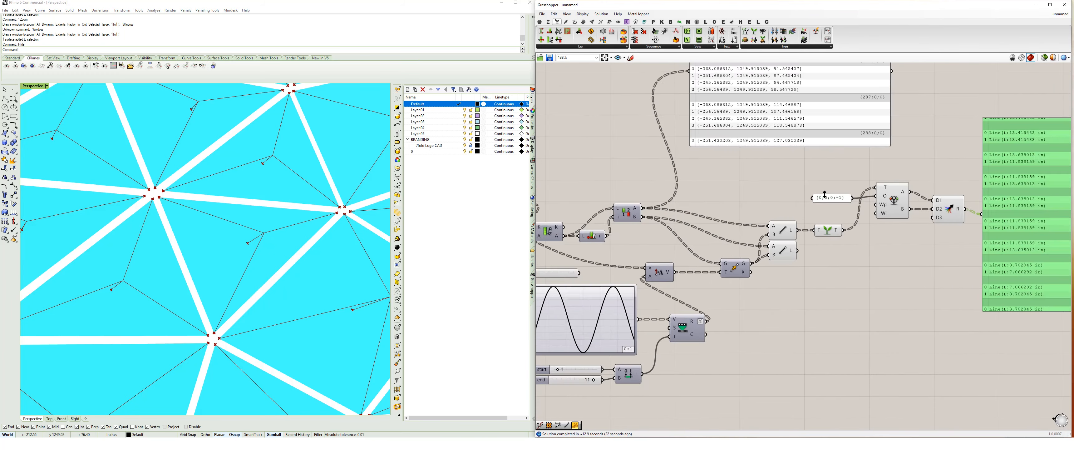
{"action": "scroll", "coordinate": [824, 194], "scroll_direction": "down", "scroll_amount": 1}
{"action": "right_click_drag", "start_coordinate": [612, 159], "coordinate": [703, 185]}
{"action": "left_click", "coordinate": [702, 184]}
{"action": "right_click_drag", "start_coordinate": [556, 225], "coordinate": [671, 213]}
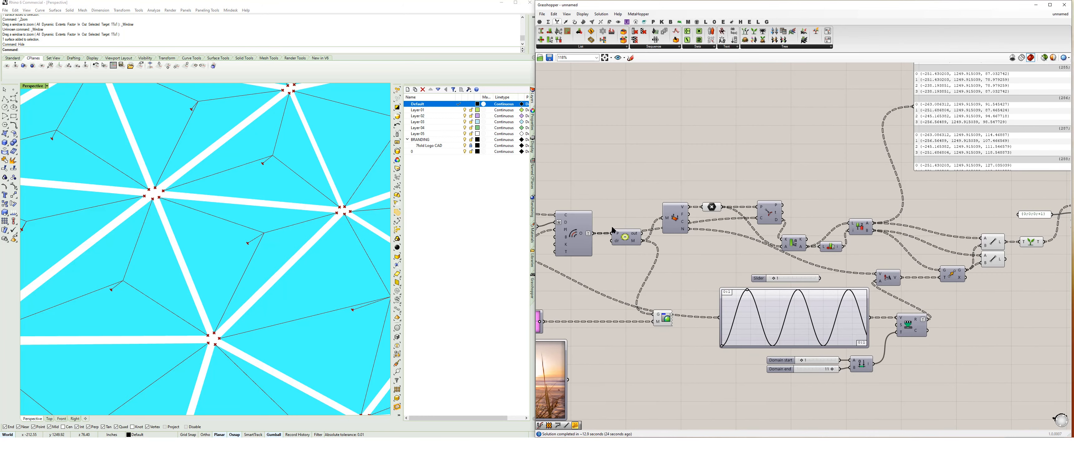
{"action": "left_click", "coordinate": [576, 238]}
{"action": "double_click", "coordinate": [667, 163]}
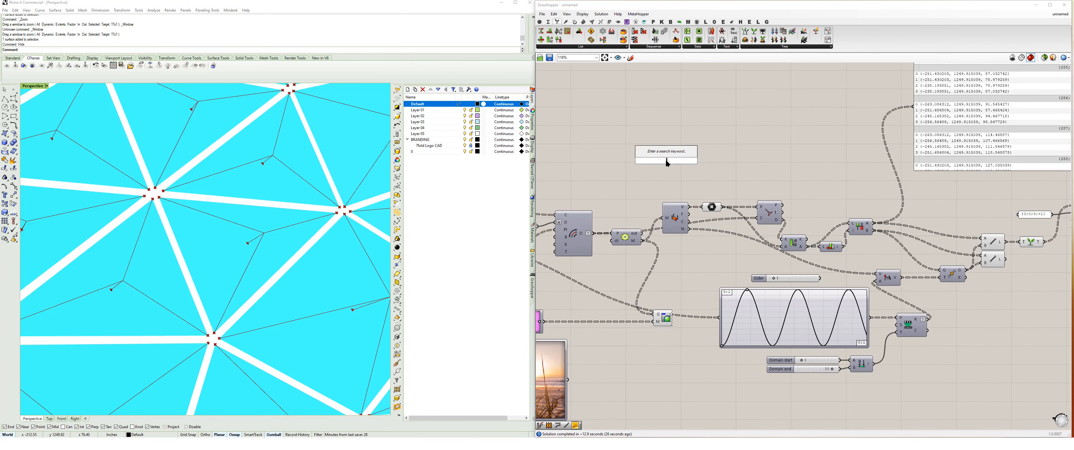
{"action": "type", "text": "ex"}
{"action": "left_click", "coordinate": [682, 146]}
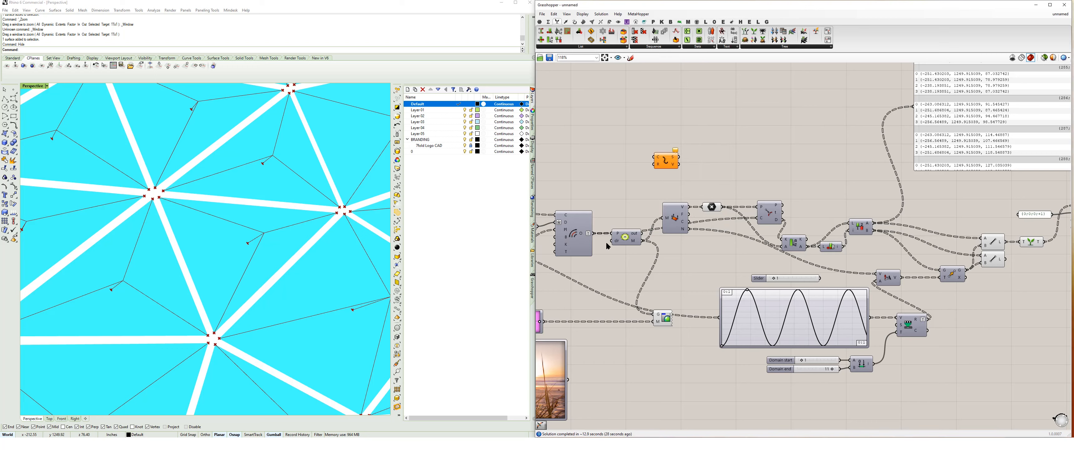
{"action": "left_click_drag", "start_coordinate": [594, 233], "coordinate": [652, 148]}
Move the Explode component above the Line components and show its segments in the coordinates panel, shifted aside
{"action": "right_click_drag", "start_coordinate": [714, 154], "coordinate": [645, 156]}
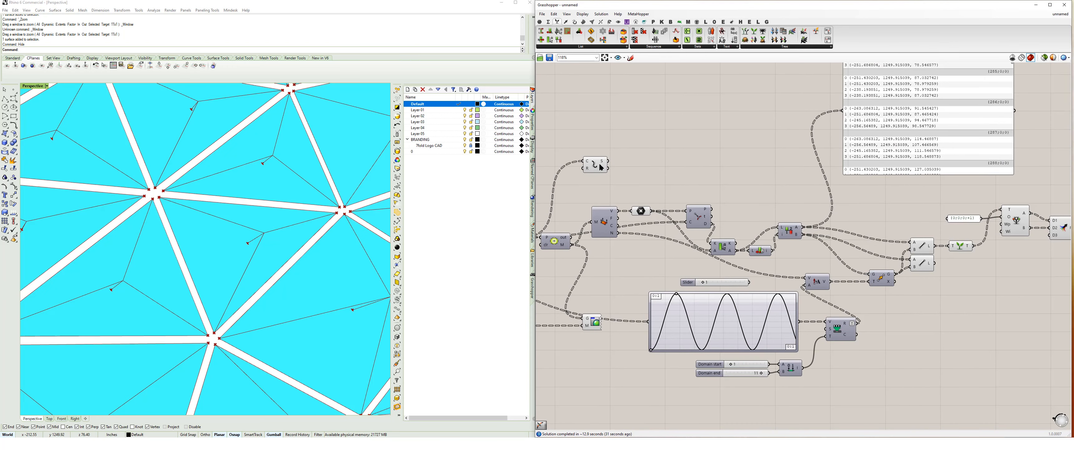
{"action": "left_click_drag", "start_coordinate": [604, 167], "coordinate": [879, 199]}
{"action": "right_click_drag", "start_coordinate": [872, 202], "coordinate": [670, 219]}
{"action": "mouse_move", "coordinate": [670, 220]}
{"action": "left_mouse_down"}
{"action": "mouse_move", "coordinate": [656, 218]}
{"action": "mouse_move", "coordinate": [641, 121]}
{"action": "mouse_move", "coordinate": [671, 216]}
{"action": "left_mouse_up"}
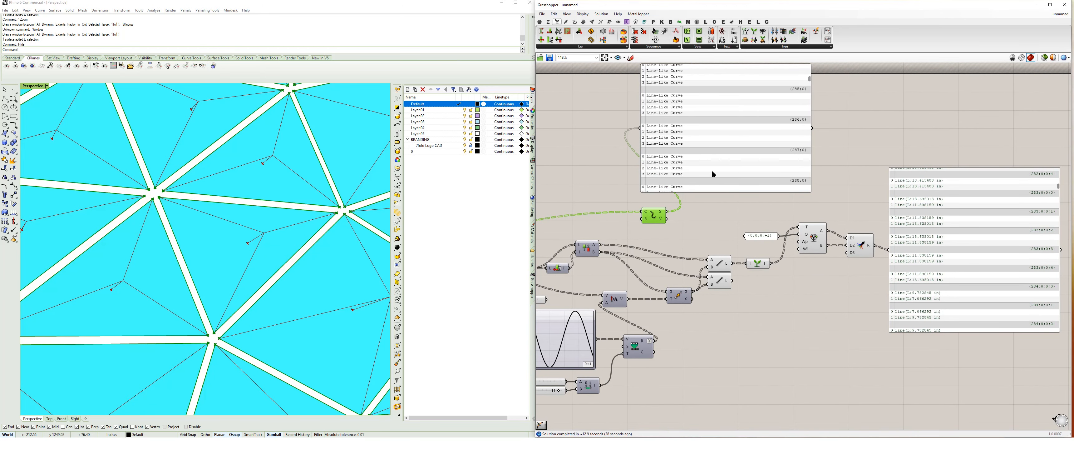
{"action": "left_click_drag", "start_coordinate": [711, 172], "coordinate": [764, 168]}
{"action": "left_click_drag", "start_coordinate": [653, 216], "coordinate": [695, 211]}
Add a Graft Tree component after Explode, connect the segments to it and show the grafted result in the panel
{"action": "double_click", "coordinate": [748, 211]}
{"action": "type", "text": "graf"}
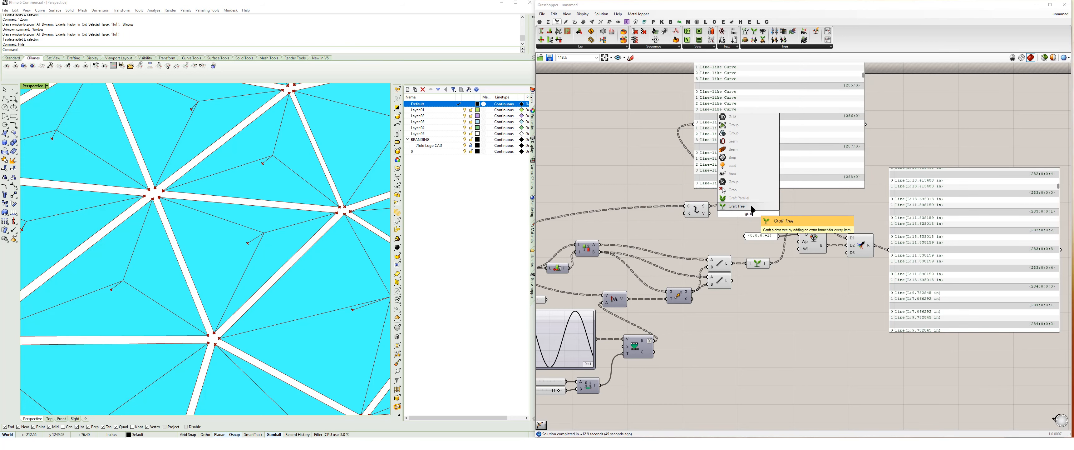
{"action": "left_click", "coordinate": [751, 206]}
{"action": "left_click_drag", "start_coordinate": [710, 206], "coordinate": [754, 207]}
{"action": "right_click_drag", "start_coordinate": [774, 211], "coordinate": [719, 227]}
{"action": "left_click_drag", "start_coordinate": [710, 221], "coordinate": [640, 142]}
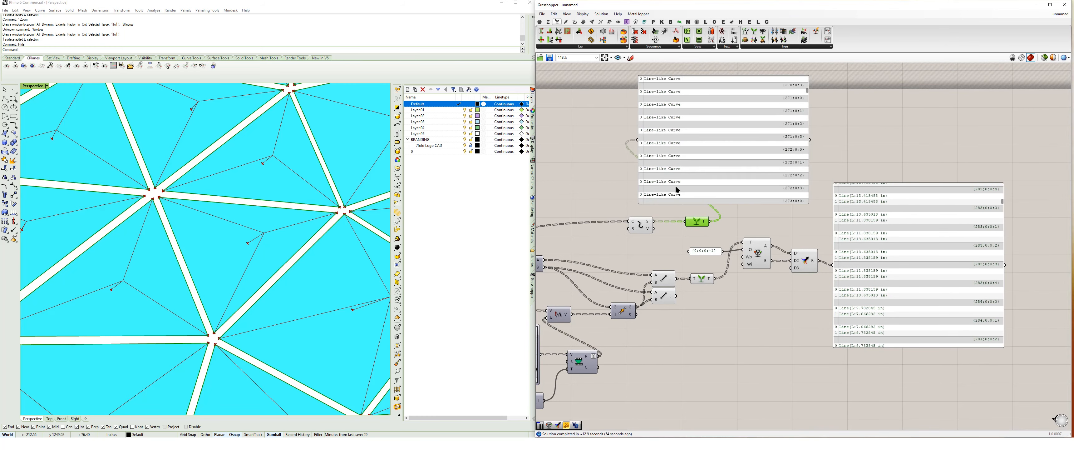
{"action": "left_click_drag", "start_coordinate": [793, 169], "coordinate": [986, 138]}
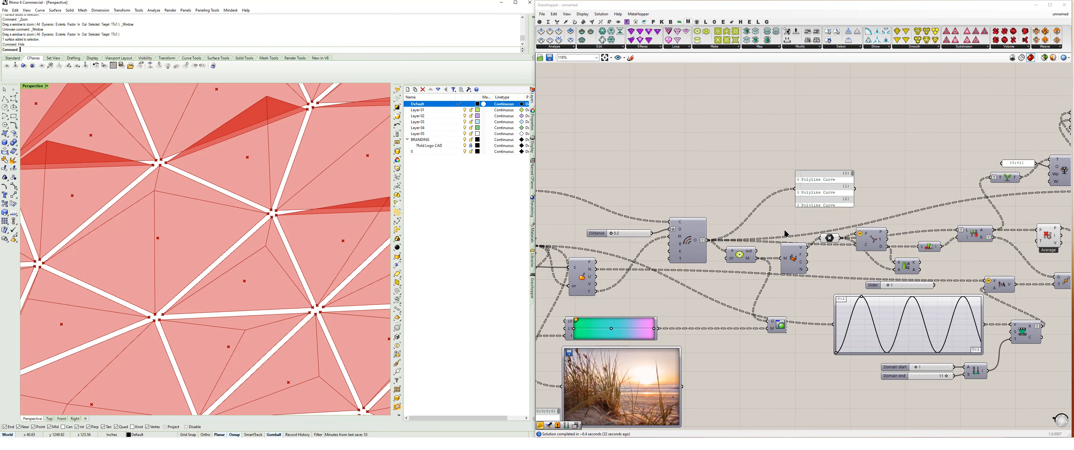
Show the Deconstruct Mesh component's N output in the polyline curve panel and enlarge that panel downward
{"action": "scroll", "coordinate": [786, 233], "scroll_direction": "down", "scroll_amount": 2}
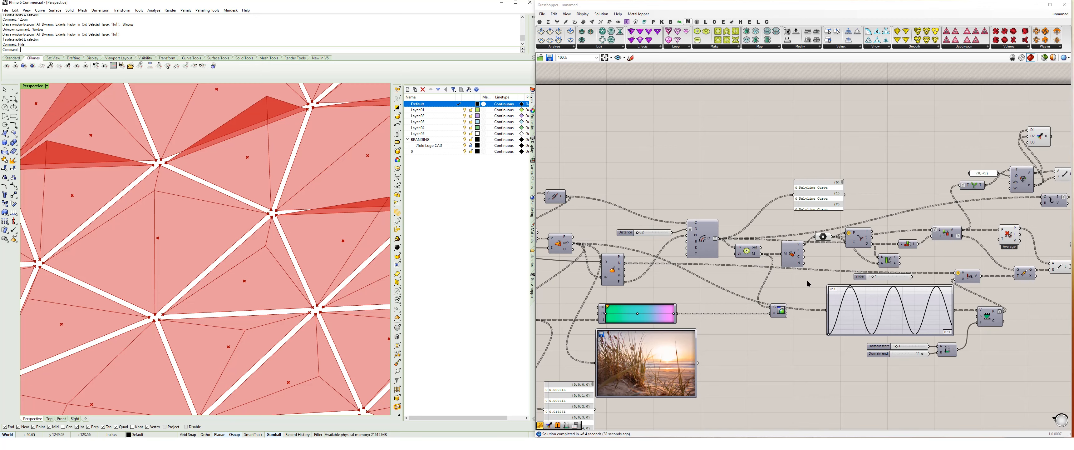
{"action": "scroll", "coordinate": [802, 273], "scroll_direction": "up", "scroll_amount": 2}
{"action": "scroll", "coordinate": [765, 284], "scroll_direction": "up", "scroll_amount": 2}
{"action": "right_click_drag", "start_coordinate": [765, 284], "coordinate": [747, 295]}
{"action": "left_click", "coordinate": [722, 271]}
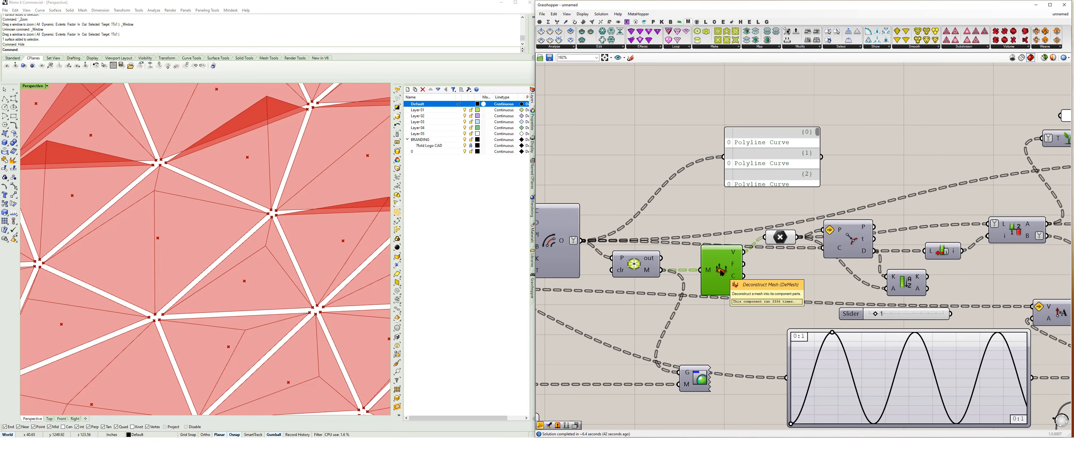
{"action": "left_click_drag", "start_coordinate": [661, 269], "coordinate": [724, 156]}
{"action": "left_click_drag", "start_coordinate": [744, 288], "coordinate": [723, 162]}
{"action": "left_click_drag", "start_coordinate": [760, 233], "coordinate": [760, 286]}
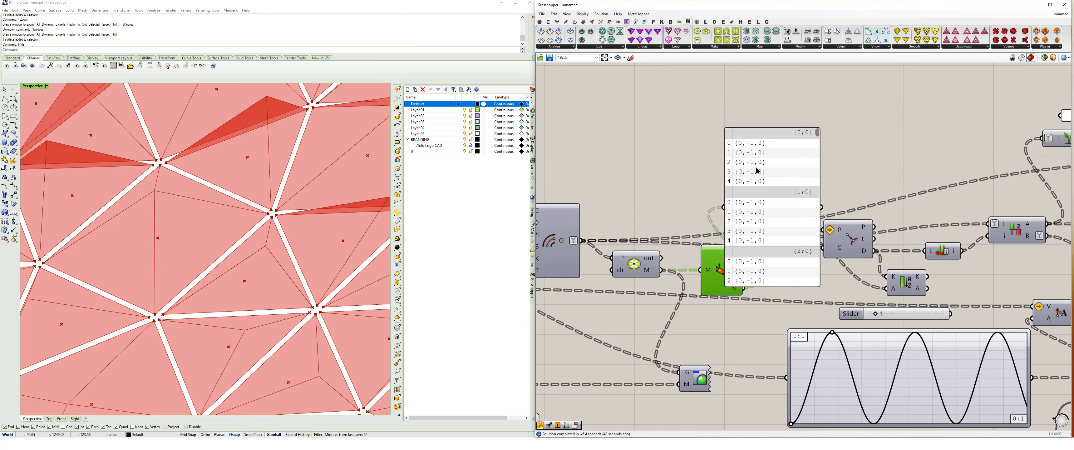
Compare the mesh list with the Deconstruct Mesh normals in the panel and move the panel clear of the components
{"action": "left_click_drag", "start_coordinate": [760, 169], "coordinate": [797, 117]}
{"action": "left_click_drag", "start_coordinate": [662, 270], "coordinate": [763, 153]}
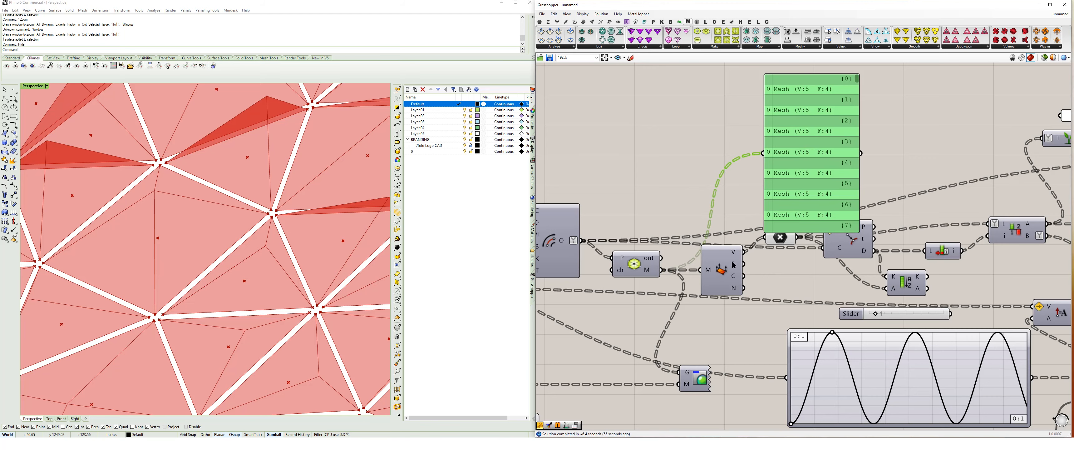
{"action": "left_click_drag", "start_coordinate": [743, 287], "coordinate": [763, 153]}
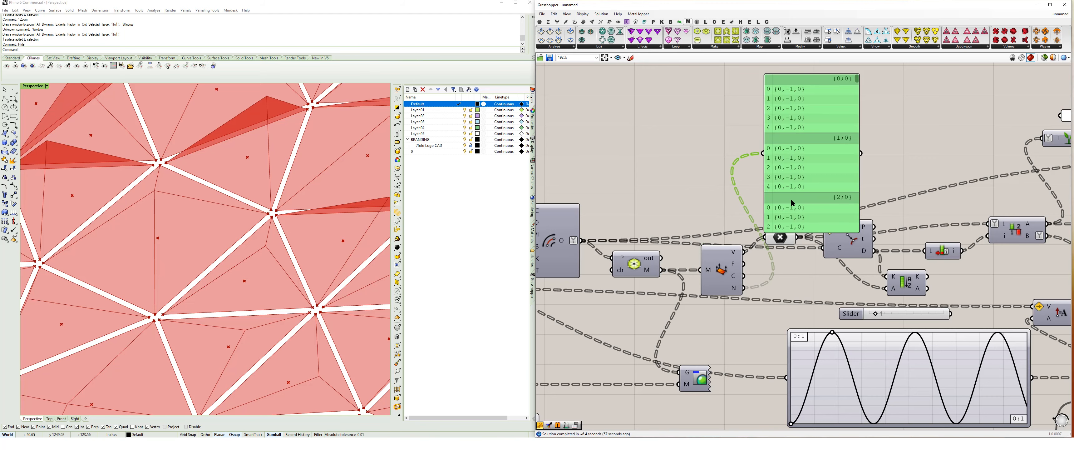
{"action": "scroll", "coordinate": [723, 195], "scroll_direction": "down", "scroll_amount": 2}
{"action": "left_click_drag", "start_coordinate": [784, 166], "coordinate": [743, 125]}
Trace how the surface closest point and surface evaluation components supply the Amplitude and Move components
{"action": "scroll", "coordinate": [742, 127], "scroll_direction": "down", "scroll_amount": 1}
{"action": "right_click_drag", "start_coordinate": [736, 161], "coordinate": [926, 173]}
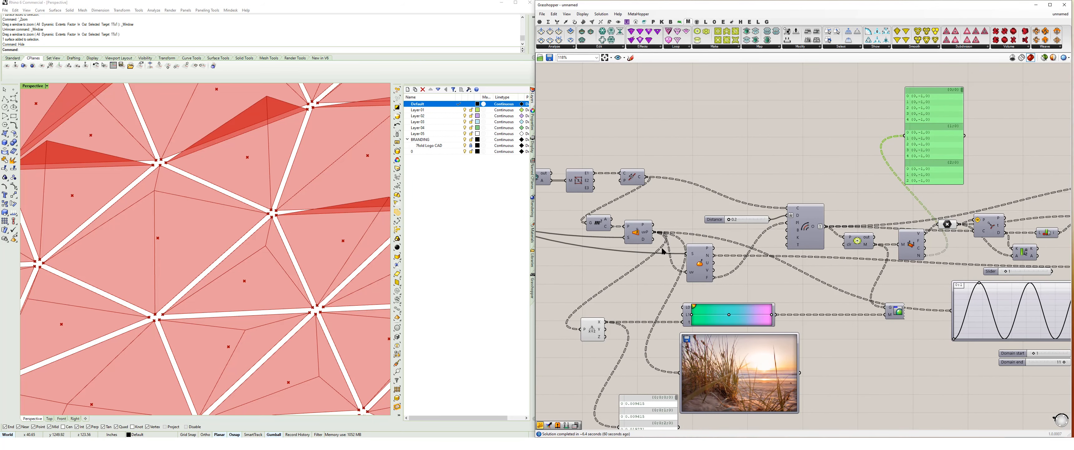
{"action": "left_click", "coordinate": [644, 235]}
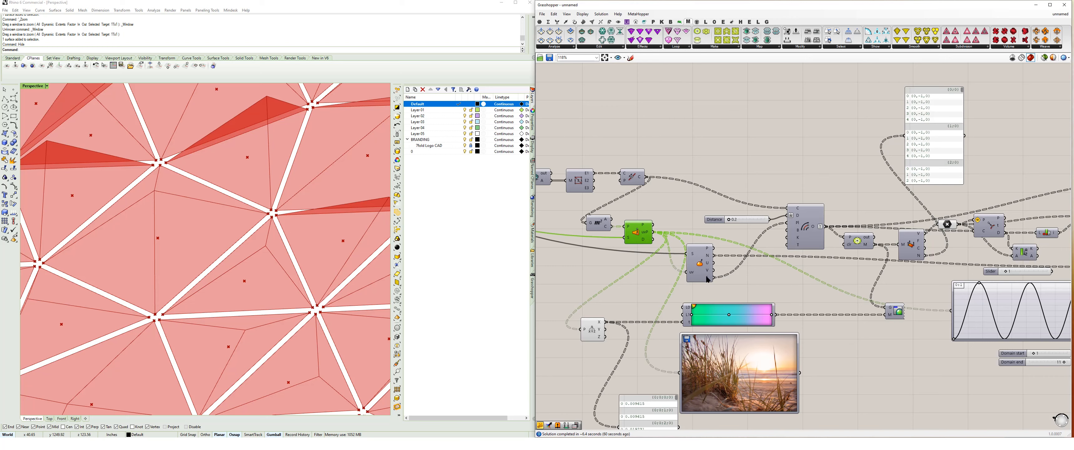
{"action": "mouse_move", "coordinate": [708, 259]}
{"action": "right_click_drag", "start_coordinate": [896, 259], "coordinate": [678, 256]}
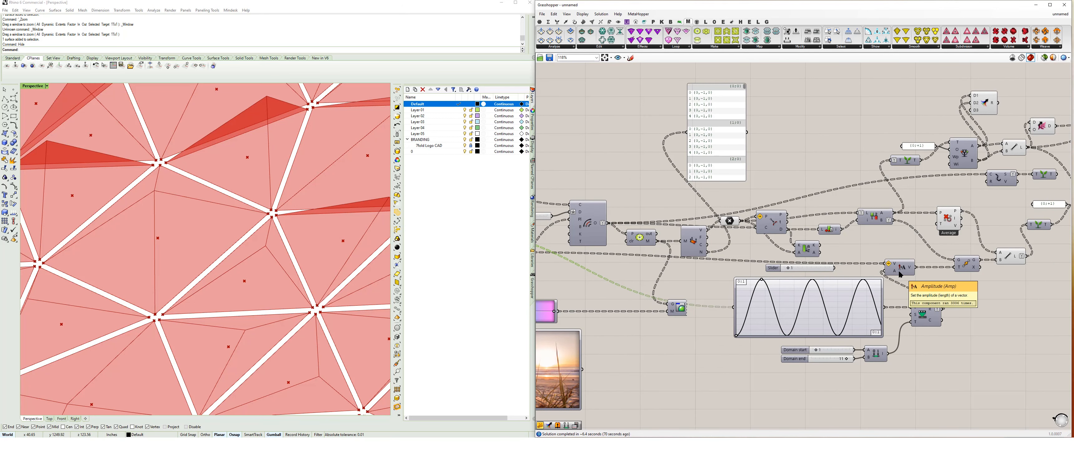
{"action": "left_click", "coordinate": [961, 266]}
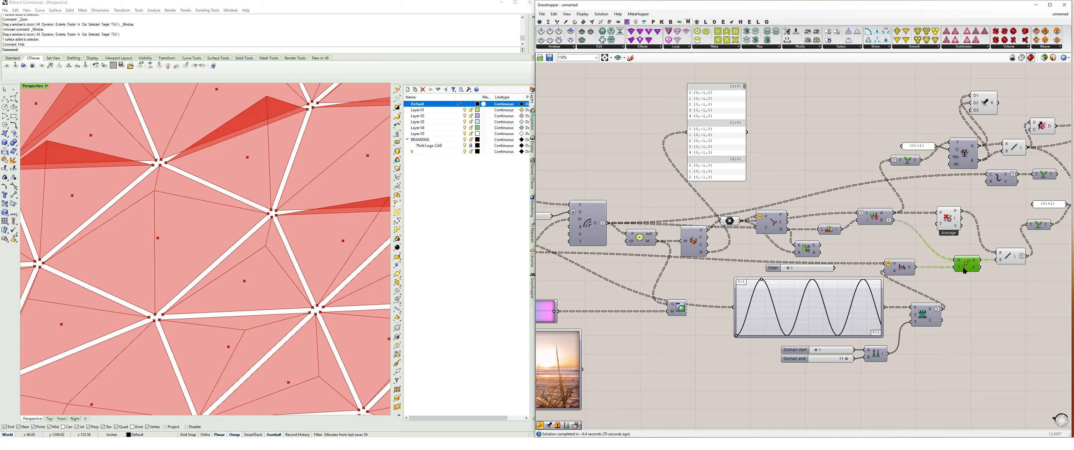
Examine the raised panel peaks across the whole facade from several angles and distances in the Perspective view
{"action": "left_click", "coordinate": [494, 304]}
{"action": "right_click_drag", "start_coordinate": [318, 284], "coordinate": [316, 251]}
{"action": "scroll", "coordinate": [316, 251], "scroll_direction": "down", "scroll_amount": 15}
{"action": "scroll", "coordinate": [315, 260], "scroll_direction": "down", "scroll_amount": 5}
{"action": "right_click_drag", "start_coordinate": [315, 259], "coordinate": [273, 278]}
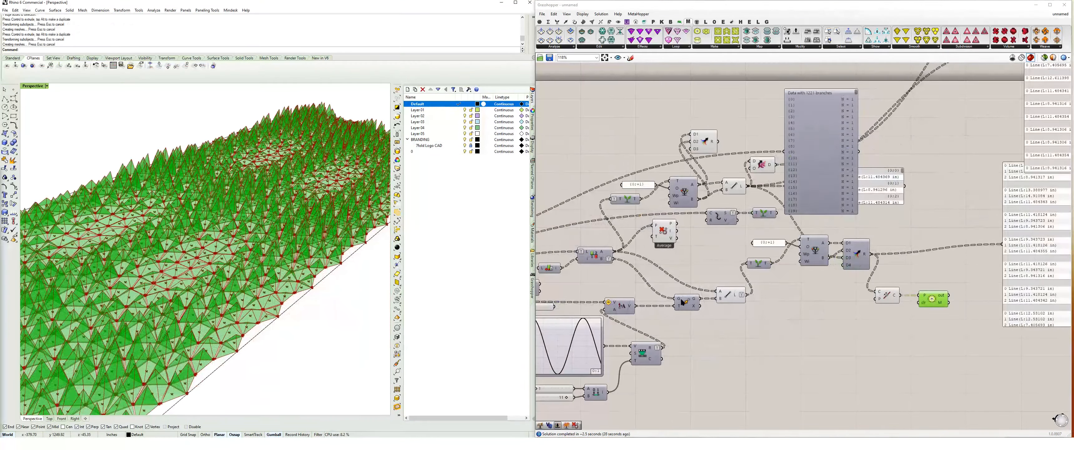
{"action": "right_click_drag", "start_coordinate": [670, 297], "coordinate": [762, 296]}
{"action": "right_click_drag", "start_coordinate": [311, 314], "coordinate": [269, 306]}
{"action": "scroll", "coordinate": [268, 306], "scroll_direction": "down", "scroll_amount": 4}
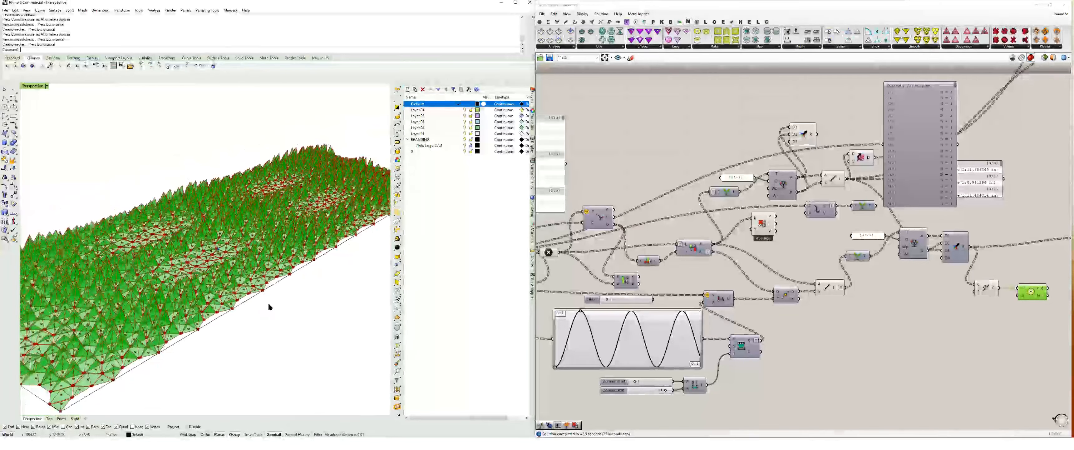
{"action": "scroll", "coordinate": [240, 244], "scroll_direction": "up", "scroll_amount": 2}
{"action": "right_click_drag", "start_coordinate": [240, 244], "coordinate": [210, 249]}
{"action": "scroll", "coordinate": [210, 249], "scroll_direction": "up", "scroll_amount": 5}
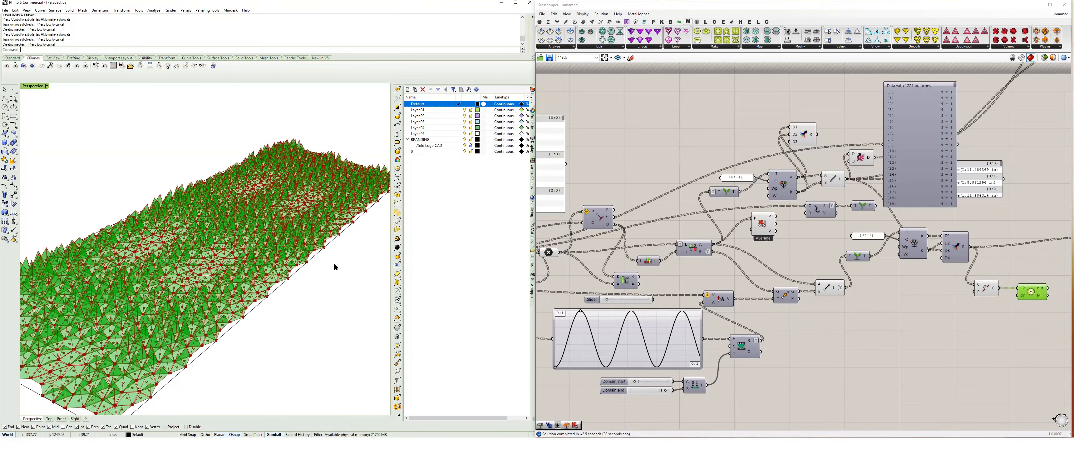
Make room after the graph mapper and insert a Deconstruct component there, feeding its X output into Remap Numbers' value input
{"action": "right_click_drag", "start_coordinate": [712, 343], "coordinate": [728, 315]}
{"action": "left_click_drag", "start_coordinate": [786, 319], "coordinate": [625, 367]}
{"action": "left_click_drag", "start_coordinate": [750, 322], "coordinate": [692, 335]}
{"action": "double_click", "coordinate": [765, 335]}
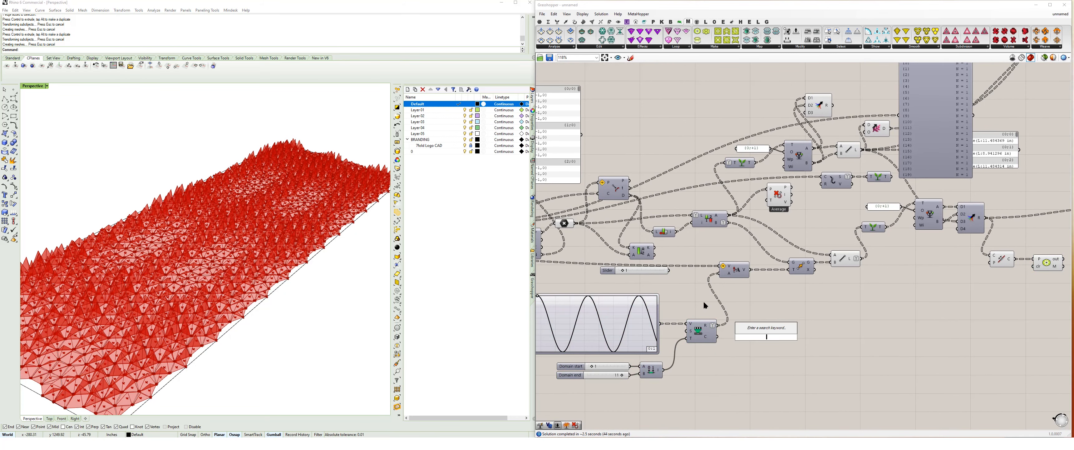
{"action": "type", "text": "de"}
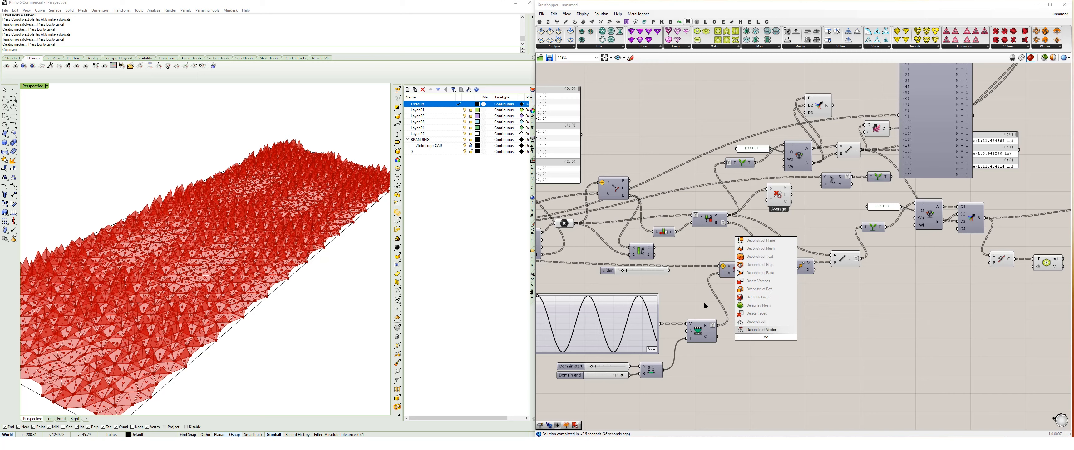
{"action": "key", "text": "Up"}
{"action": "key", "text": "Return"}
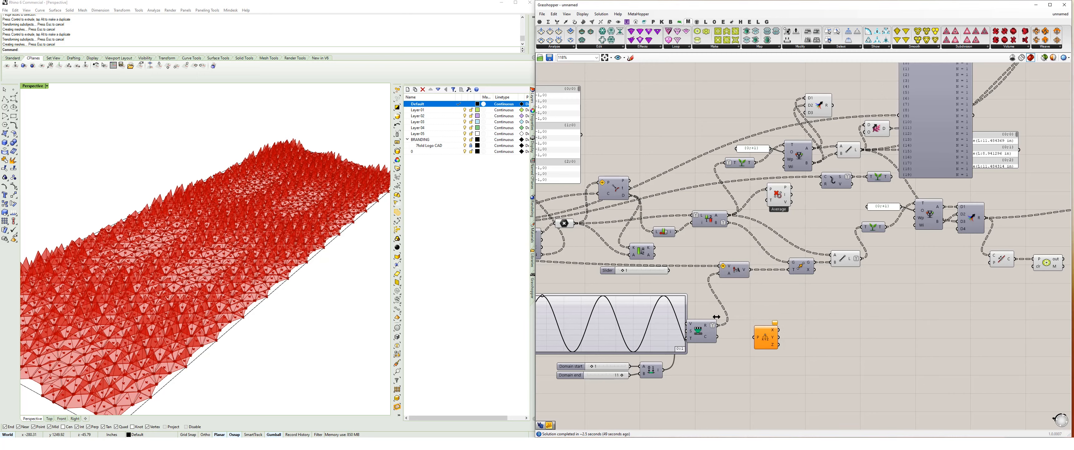
{"action": "left_click_drag", "start_coordinate": [661, 324], "coordinate": [750, 330]}
{"action": "left_click_drag", "start_coordinate": [737, 359], "coordinate": [729, 318]}
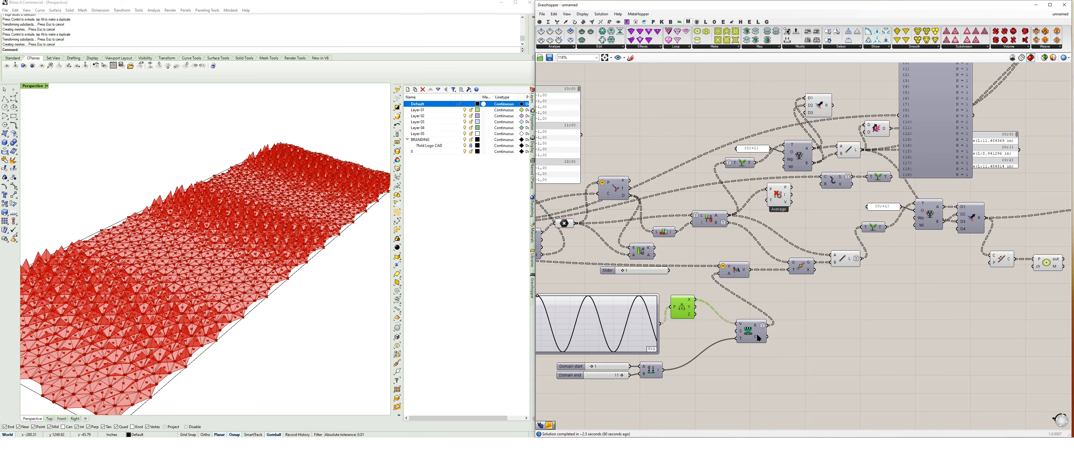
{"action": "left_click_drag", "start_coordinate": [762, 340], "coordinate": [739, 337]}
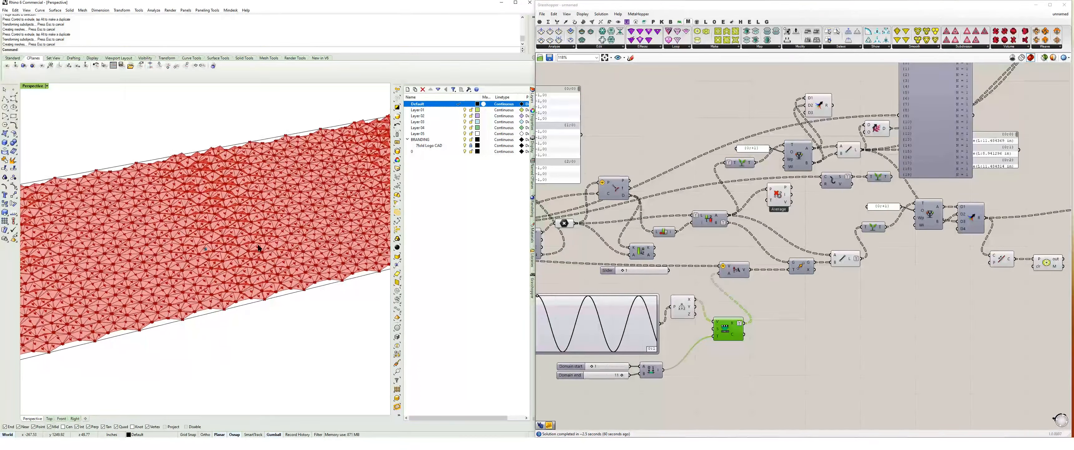
Set the Domain end slider to 5 and check the panel folds across the facade
{"action": "scroll", "coordinate": [258, 247], "scroll_direction": "up", "scroll_amount": 6}
{"action": "right_click_drag", "start_coordinate": [236, 248], "coordinate": [237, 246]}
{"action": "right_click_drag", "start_coordinate": [680, 279], "coordinate": [679, 279]}
{"action": "scroll", "coordinate": [680, 280], "scroll_direction": "up", "scroll_amount": 4}
{"action": "left_click_drag", "start_coordinate": [737, 355], "coordinate": [708, 361]}
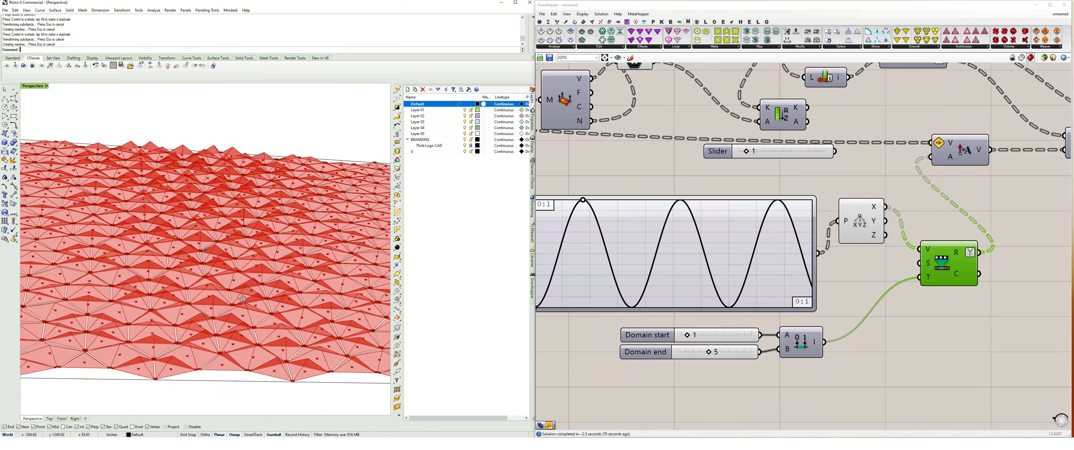
{"action": "right_click_drag", "start_coordinate": [243, 299], "coordinate": [240, 253]}
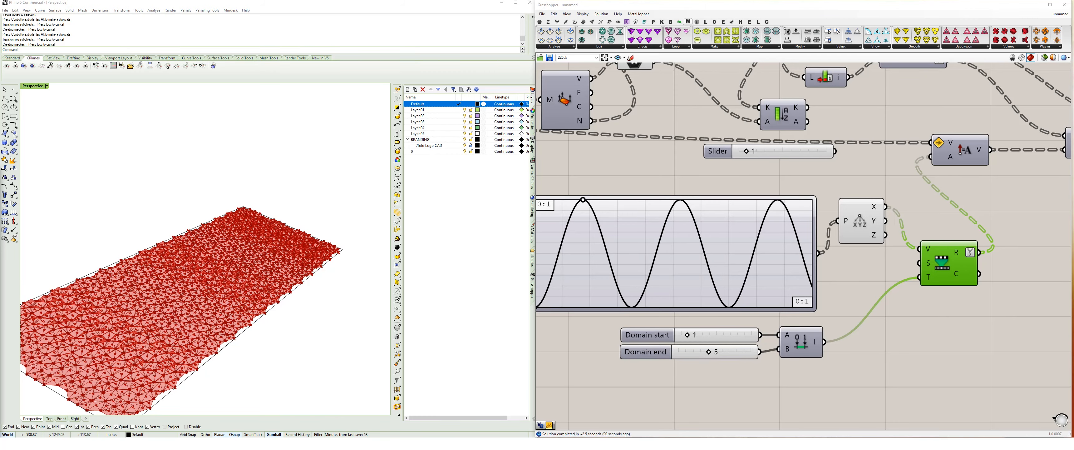
Move the joined line list panel farther away from the components and delete the panel listing the data branches
{"action": "right_click_drag", "start_coordinate": [882, 276], "coordinate": [682, 298]}
{"action": "scroll", "coordinate": [682, 299], "scroll_direction": "down", "scroll_amount": 3}
{"action": "right_click_drag", "start_coordinate": [861, 271], "coordinate": [612, 309]}
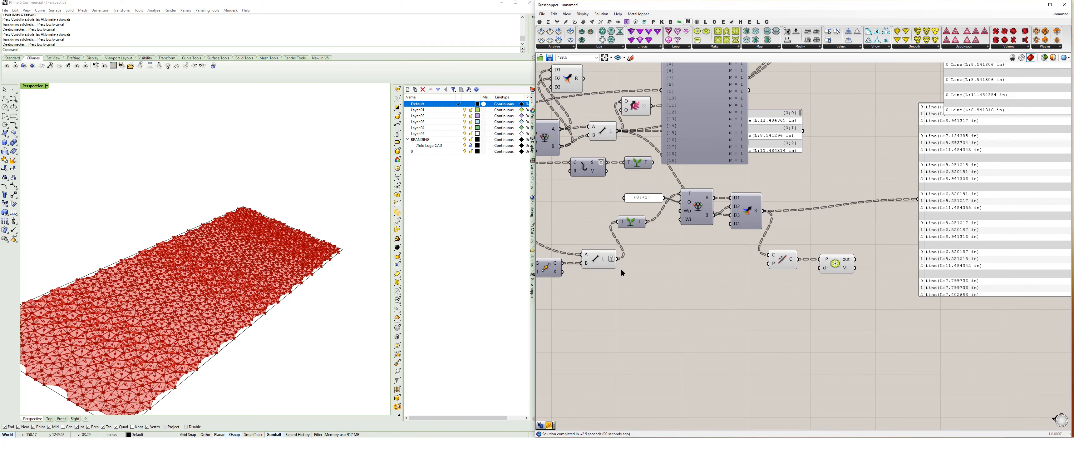
{"action": "scroll", "coordinate": [620, 268], "scroll_direction": "down", "scroll_amount": 2}
{"action": "left_click", "coordinate": [912, 226]}
{"action": "left_click_drag", "start_coordinate": [912, 226], "coordinate": [939, 221]}
{"action": "right_click_drag", "start_coordinate": [669, 218], "coordinate": [699, 228]}
{"action": "left_click_drag", "start_coordinate": [702, 156], "coordinate": [718, 145]}
{"action": "key", "text": "Delete"}
{"action": "right_click_drag", "start_coordinate": [674, 175], "coordinate": [737, 182]}
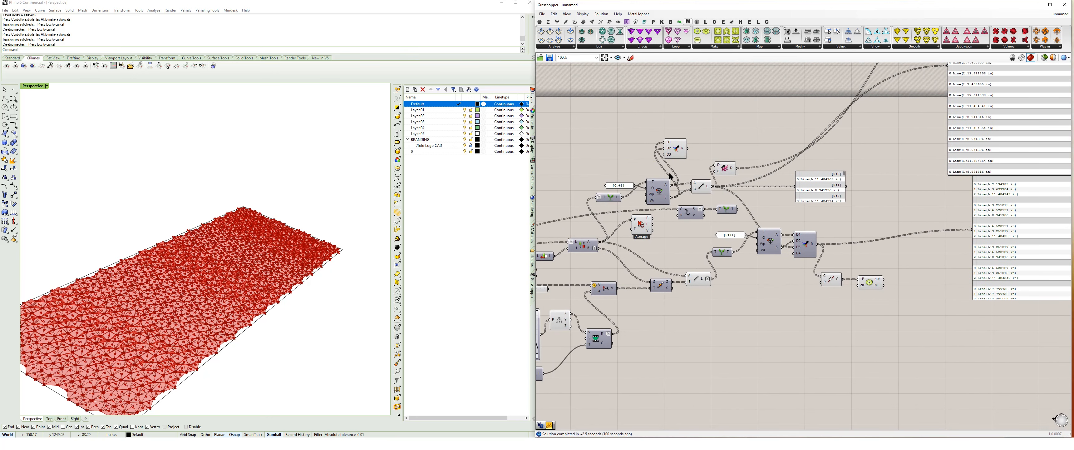
Select the upper splitting components and inspect the edges and raised centres of the folded panels close up in the Perspective view
{"action": "left_click_drag", "start_coordinate": [673, 175], "coordinate": [600, 210]}
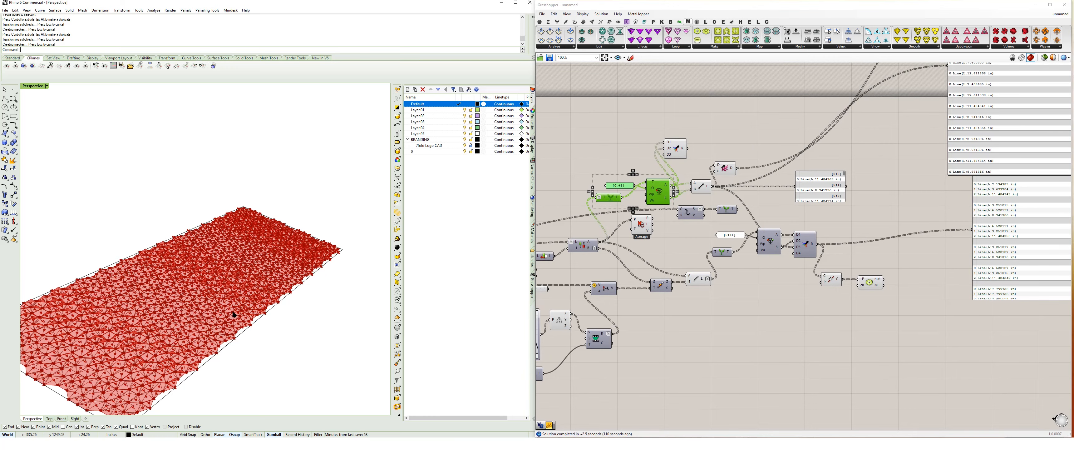
{"action": "scroll", "coordinate": [232, 306], "scroll_direction": "up", "scroll_amount": 10}
{"action": "scroll", "coordinate": [231, 315], "scroll_direction": "up", "scroll_amount": 5}
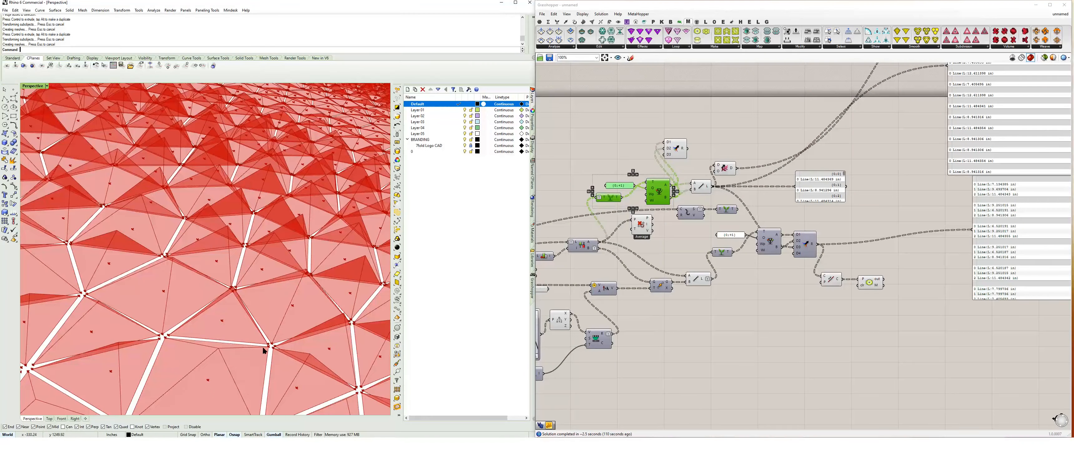
{"action": "scroll", "coordinate": [246, 315], "scroll_direction": "up", "scroll_amount": 4}
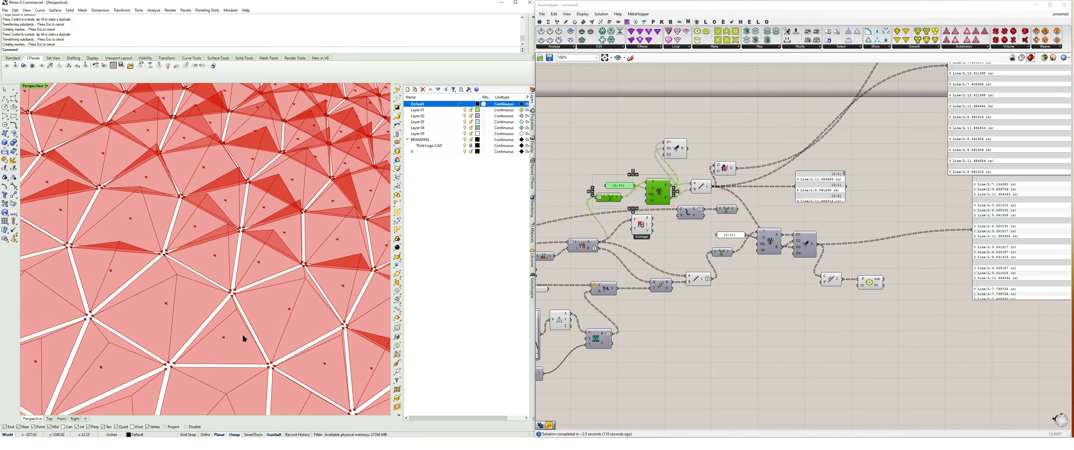
{"action": "scroll", "coordinate": [230, 329], "scroll_direction": "up", "scroll_amount": 4}
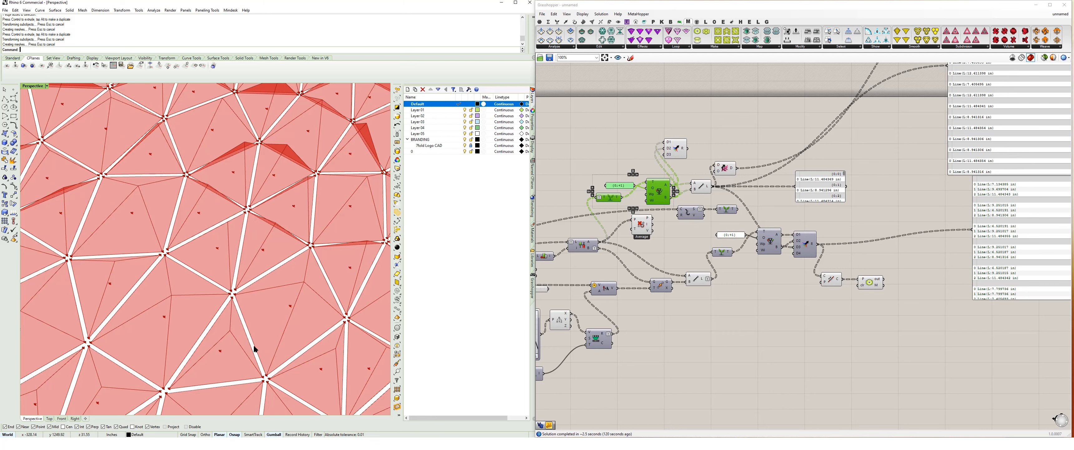
{"action": "scroll", "coordinate": [226, 343], "scroll_direction": "down", "scroll_amount": 2}
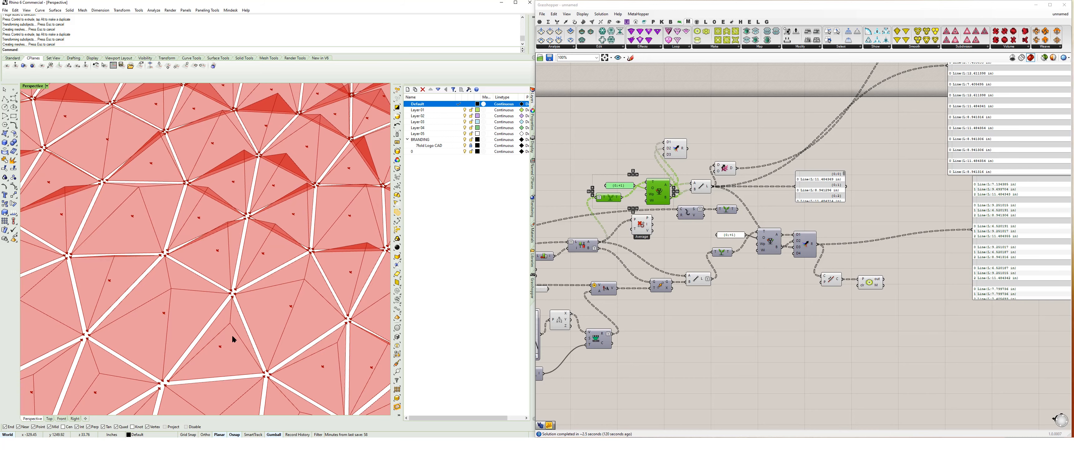
{"action": "scroll", "coordinate": [307, 289], "scroll_direction": "down", "scroll_amount": 2}
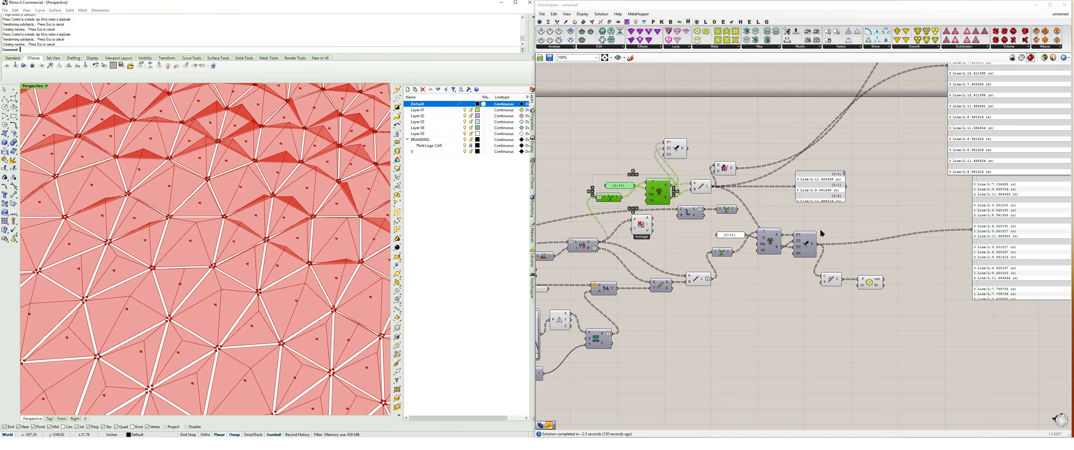
Rearrange the Merge, Join Curves and polyline mesh components into a compact row
{"action": "right_click_drag", "start_coordinate": [822, 228], "coordinate": [751, 238]}
{"action": "scroll", "coordinate": [680, 197], "scroll_direction": "up", "scroll_amount": 2}
{"action": "left_click_drag", "start_coordinate": [746, 265], "coordinate": [752, 277]}
{"action": "left_click_drag", "start_coordinate": [771, 307], "coordinate": [777, 286]}
{"action": "left_click_drag", "start_coordinate": [821, 307], "coordinate": [820, 285]}
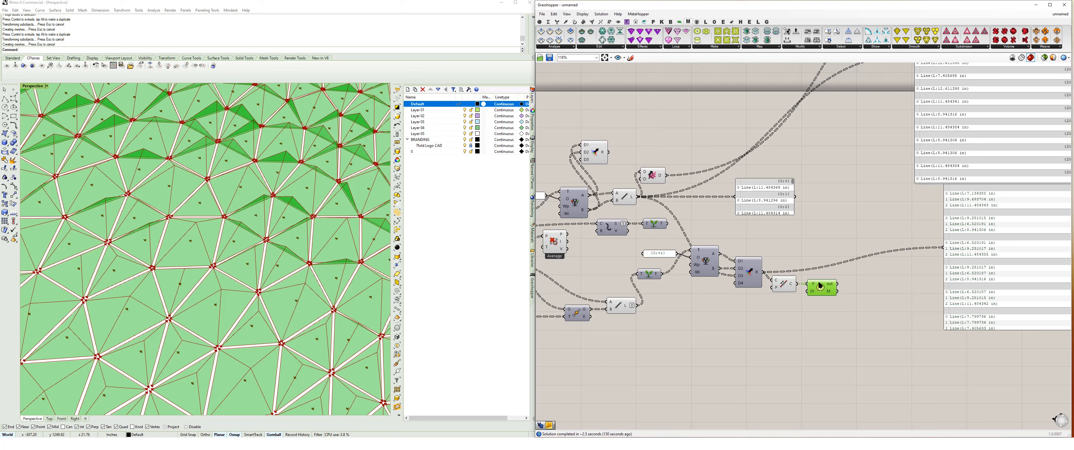
{"action": "right_click_drag", "start_coordinate": [830, 295], "coordinate": [774, 291]}
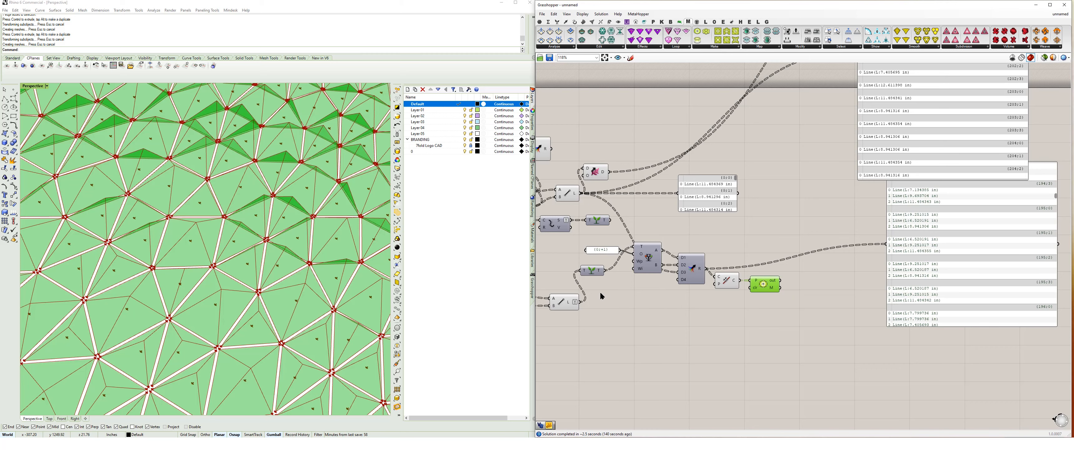
Add a Join Mesh component after the polyline mesh component and feed it the panel meshes
{"action": "right_click_drag", "start_coordinate": [833, 276], "coordinate": [749, 289]}
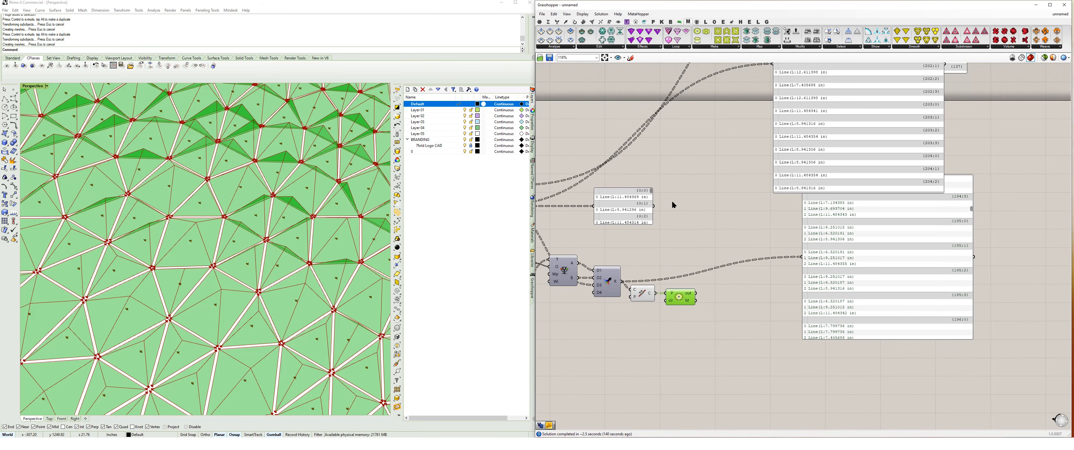
{"action": "double_click", "coordinate": [746, 293]}
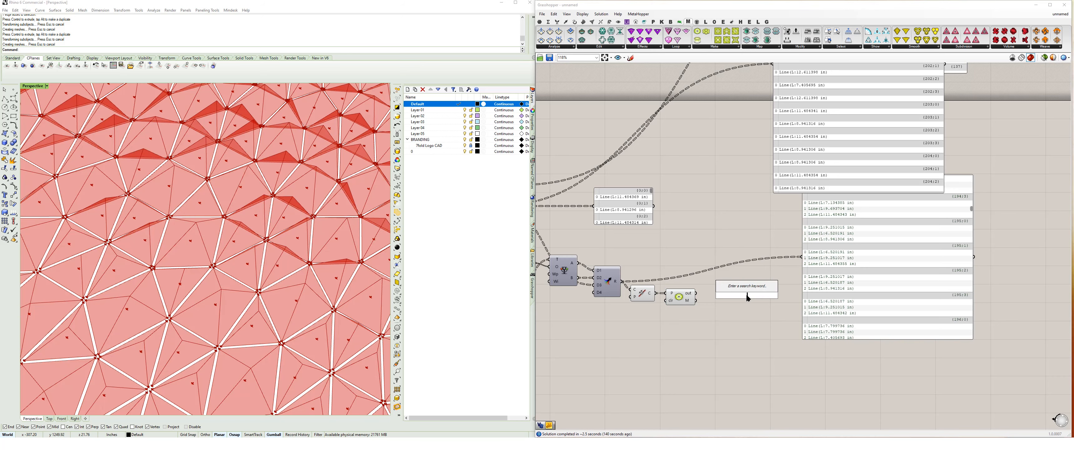
{"action": "type", "text": "mesh"}
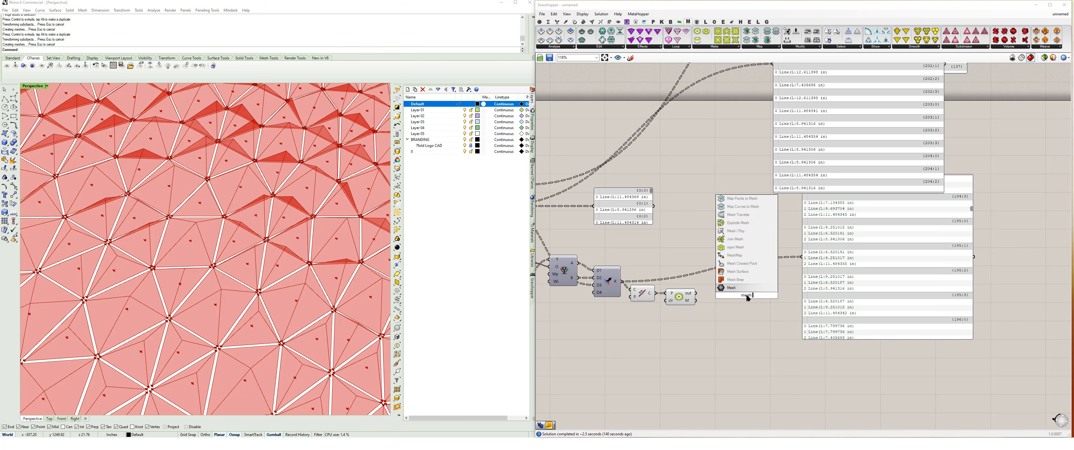
{"action": "left_click", "coordinate": [738, 238]}
Turn off the preview of the Join Curves and polyline mesh components
{"action": "left_click_drag", "start_coordinate": [695, 299], "coordinate": [638, 268]}
{"action": "middle_click", "coordinate": [644, 248]}
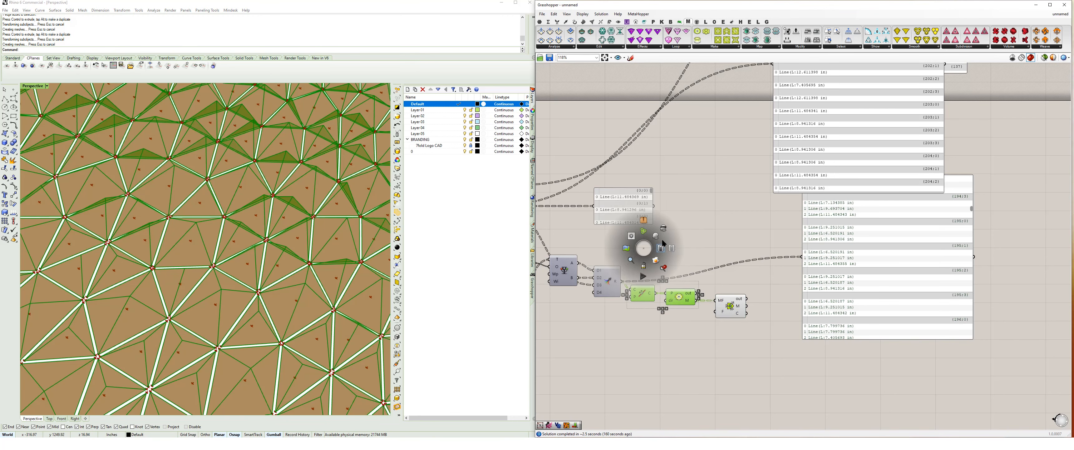
{"action": "left_click", "coordinate": [663, 228]}
{"action": "left_click", "coordinate": [685, 212]}
{"action": "right_click_drag", "start_coordinate": [695, 238], "coordinate": [635, 230]}
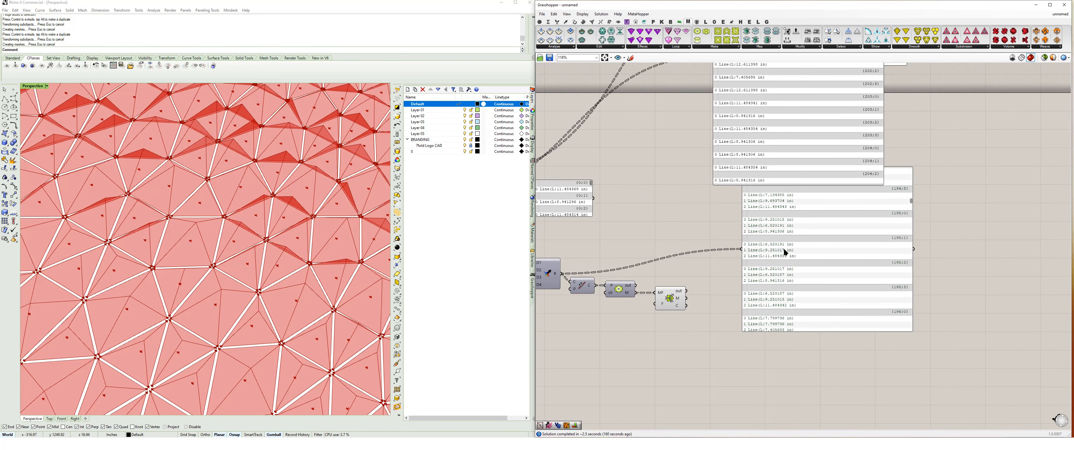
Show the Join Mesh component's M output in the line list panel and move that panel beside the component
{"action": "left_click_drag", "start_coordinate": [686, 298], "coordinate": [741, 249]}
{"action": "left_click_drag", "start_coordinate": [834, 239], "coordinate": [811, 289]}
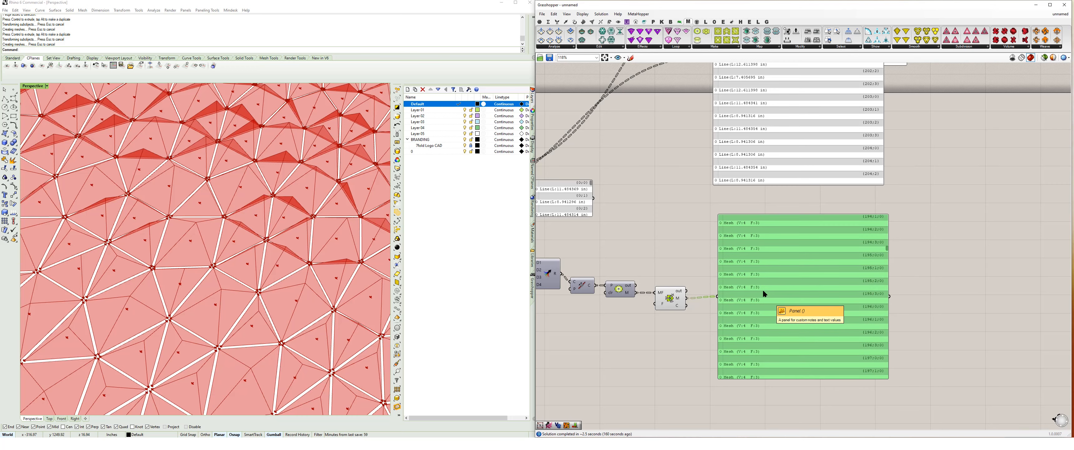
{"action": "left_click_drag", "start_coordinate": [770, 290], "coordinate": [812, 292]}
{"action": "scroll", "coordinate": [693, 336], "scroll_direction": "down", "scroll_amount": 5}
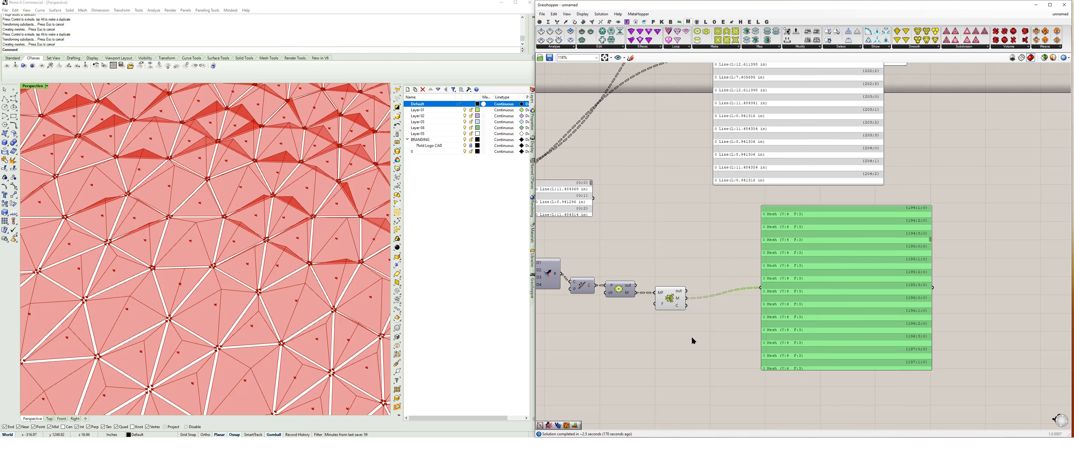
Add a panel beside the beach image sampler, show the earlier base mesh list in it and enlarge it downward
{"action": "scroll", "coordinate": [613, 313], "scroll_direction": "up", "scroll_amount": 1}
{"action": "right_click_drag", "start_coordinate": [614, 313], "coordinate": [846, 290]}
{"action": "double_click", "coordinate": [651, 350]}
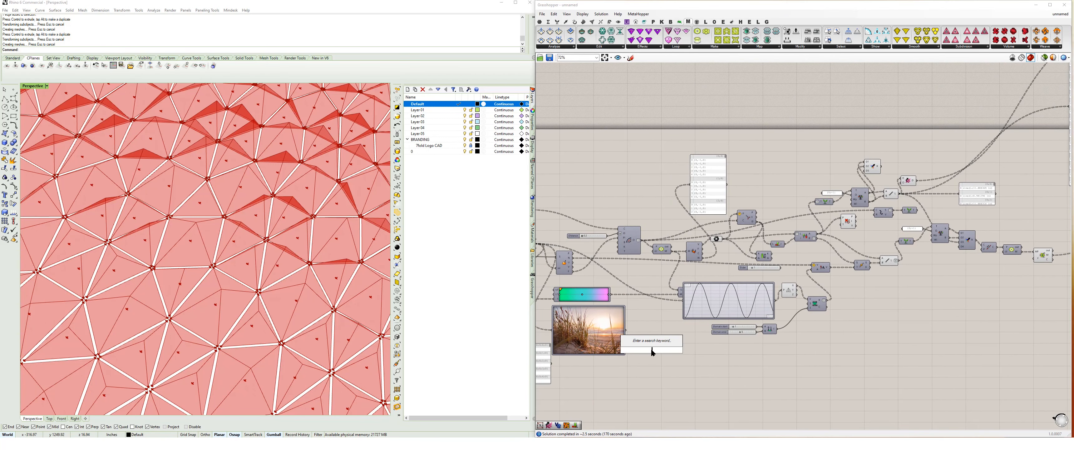
{"action": "type", "text": "//"}
{"action": "key", "text": "Return"}
{"action": "scroll", "coordinate": [627, 300], "scroll_direction": "up", "scroll_amount": 2}
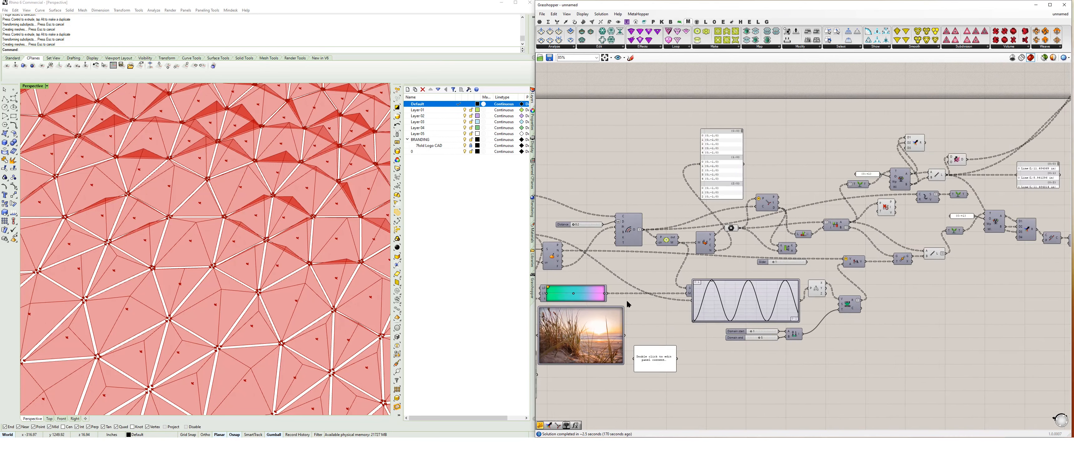
{"action": "left_click_drag", "start_coordinate": [736, 295], "coordinate": [680, 292]}
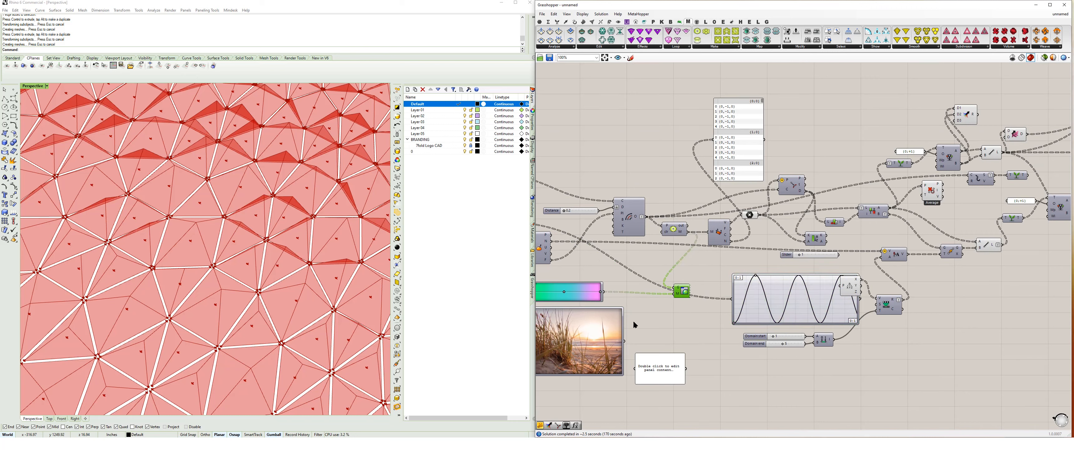
{"action": "left_click_drag", "start_coordinate": [658, 359], "coordinate": [671, 332]}
{"action": "left_click_drag", "start_coordinate": [688, 232], "coordinate": [686, 405]}
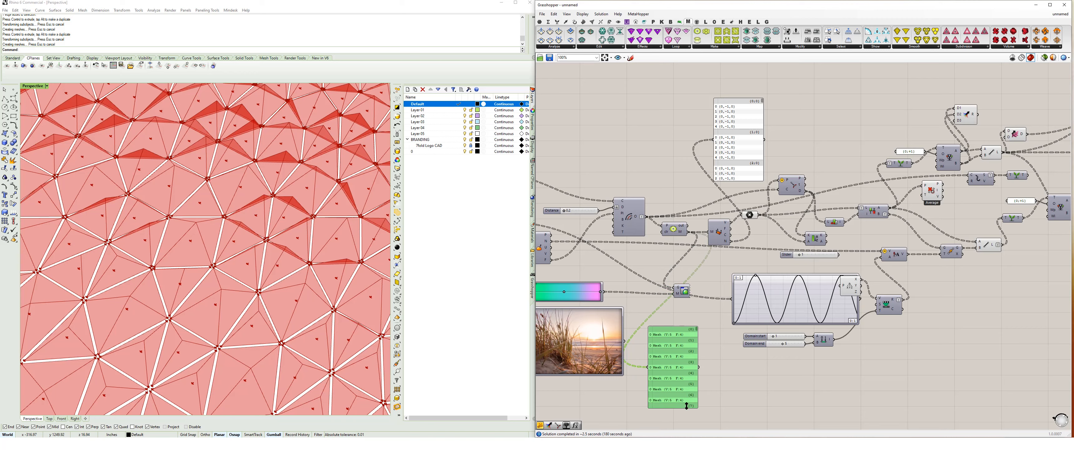
Show the gradient's output colours in the new panel and relocate the panel below the Join Mesh component
{"action": "left_click_drag", "start_coordinate": [602, 292], "coordinate": [648, 367]}
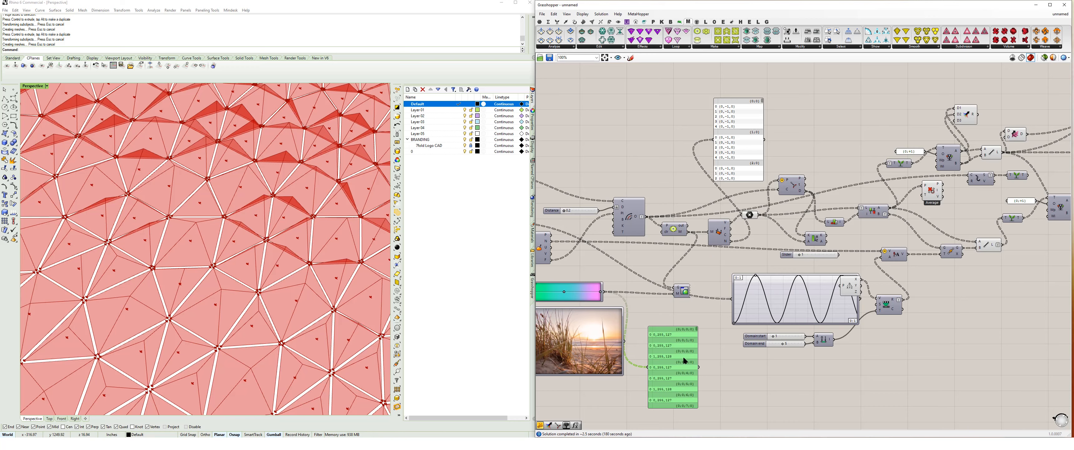
{"action": "left_click_drag", "start_coordinate": [684, 360], "coordinate": [954, 325]}
{"action": "scroll", "coordinate": [681, 332], "scroll_direction": "down", "scroll_amount": 4}
{"action": "scroll", "coordinate": [945, 293], "scroll_direction": "up", "scroll_amount": 5}
{"action": "right_click_drag", "start_coordinate": [945, 293], "coordinate": [783, 292]}
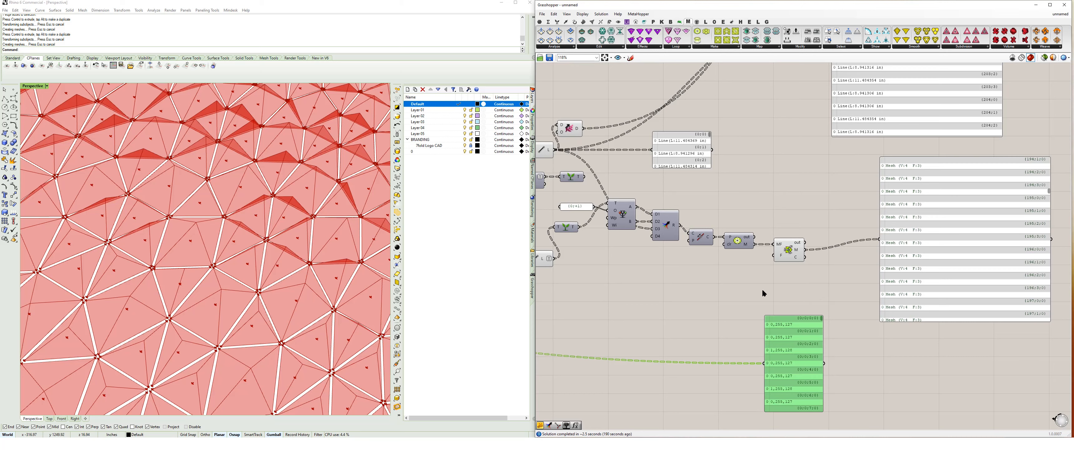
Add the component found by searching for shift beneath Join Mesh and wire the Join Mesh output and upstream data into it
{"action": "double_click", "coordinate": [744, 296]}
{"action": "type", "text": "shift"}
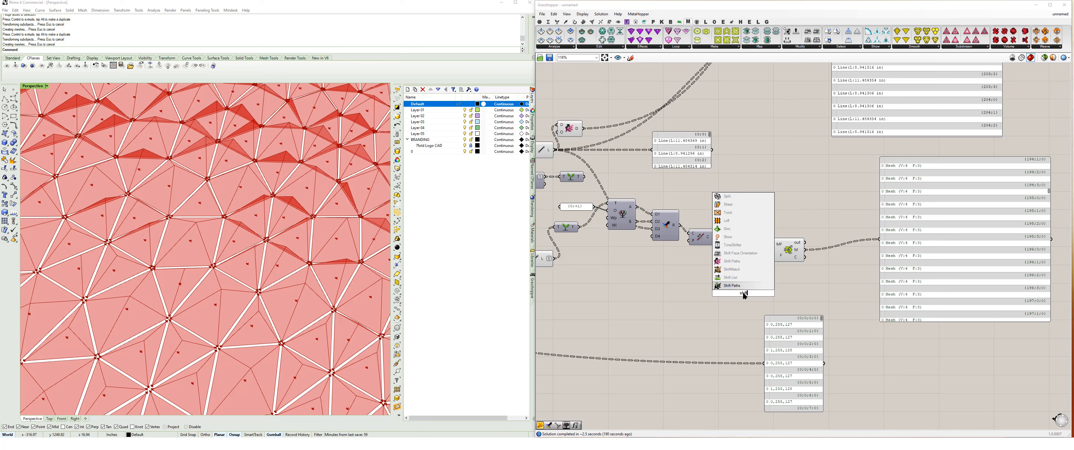
{"action": "key", "text": "Return"}
{"action": "right_click_drag", "start_coordinate": [754, 297], "coordinate": [785, 284]}
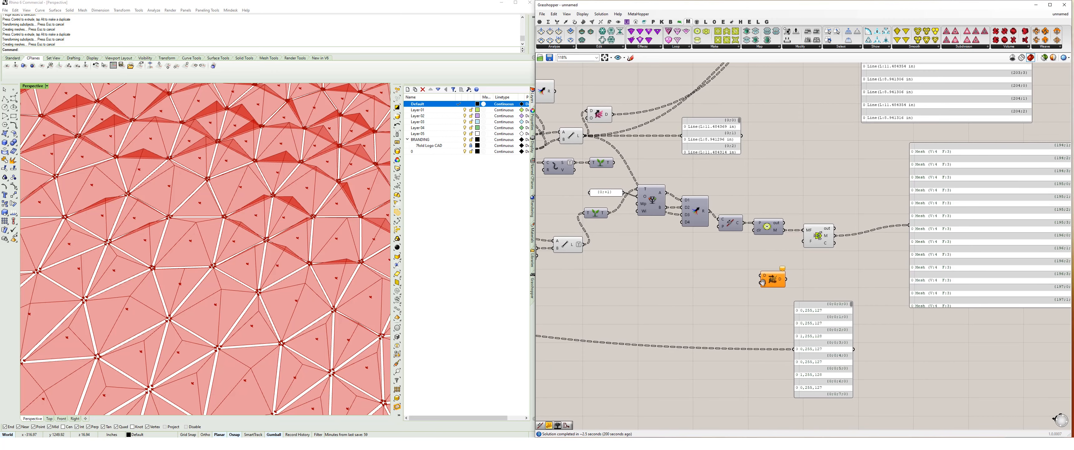
{"action": "left_click_drag", "start_coordinate": [785, 282], "coordinate": [850, 265]}
{"action": "left_click_drag", "start_coordinate": [835, 238], "coordinate": [548, 257]}
{"action": "scroll", "coordinate": [843, 264], "scroll_direction": "down", "scroll_amount": 5}
{"action": "scroll", "coordinate": [584, 294], "scroll_direction": "up", "scroll_amount": 5}
{"action": "right_click_drag", "start_coordinate": [903, 254], "coordinate": [596, 277]}
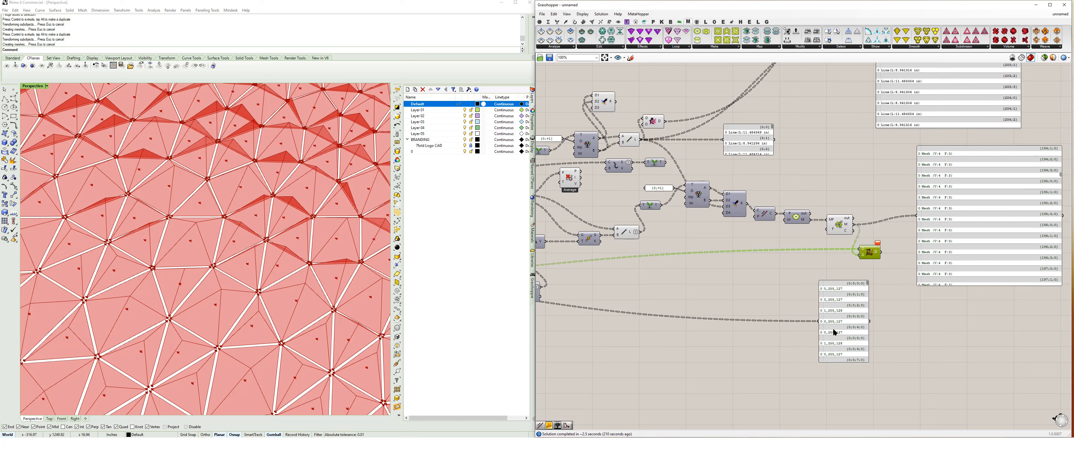
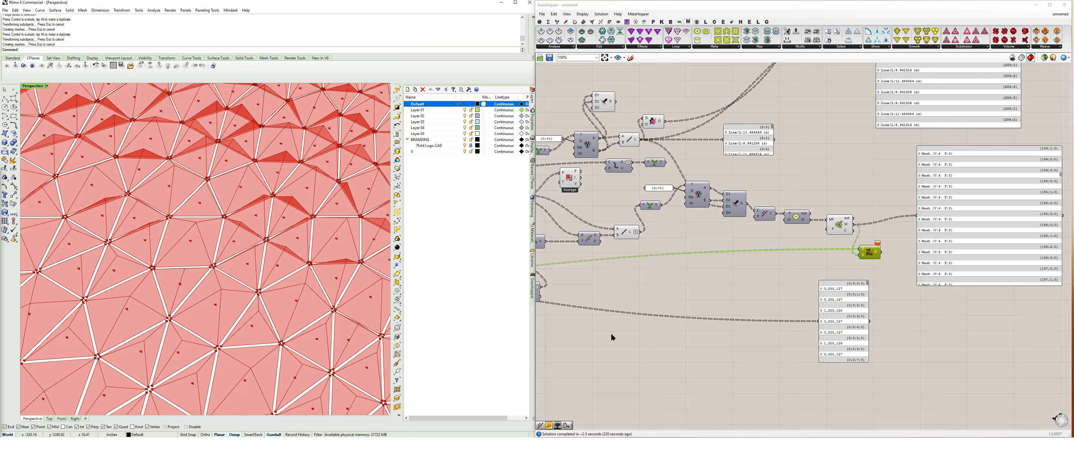
Reposition the new tree-matching component and feed it the gradient colours from their panel and the polyline mesh component's M output
{"action": "left_click_drag", "start_coordinate": [836, 295], "coordinate": [864, 281]}
{"action": "left_click_drag", "start_coordinate": [810, 219], "coordinate": [856, 283]}
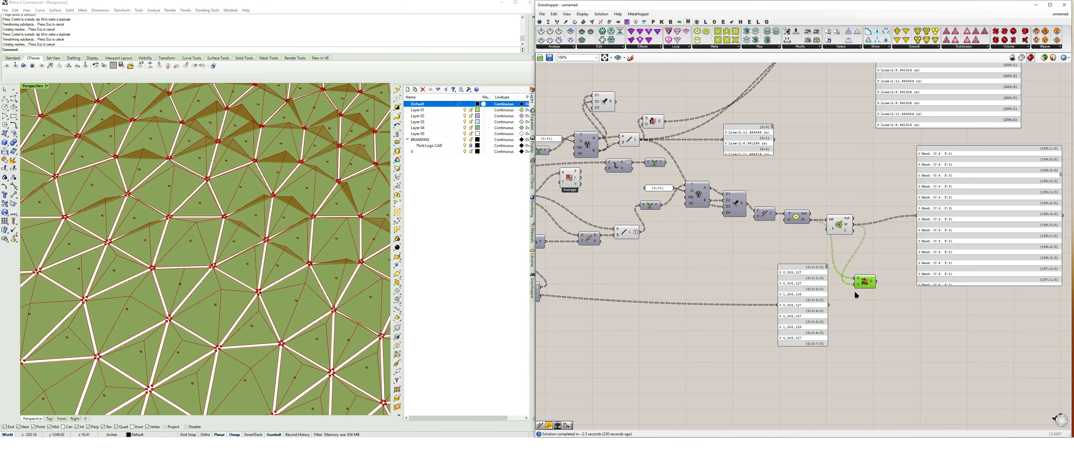
{"action": "left_click_drag", "start_coordinate": [829, 304], "coordinate": [810, 219]}
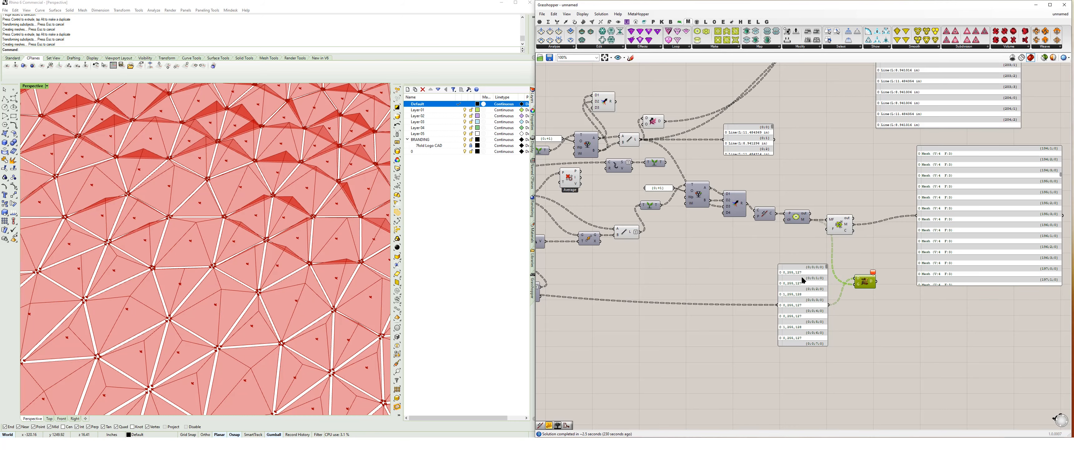
{"action": "right_click_drag", "start_coordinate": [830, 262], "coordinate": [792, 255]}
Move the Join Mesh component and the large mesh list panel further right to make room beside the polyline mesh component
{"action": "left_click", "coordinate": [811, 220]}
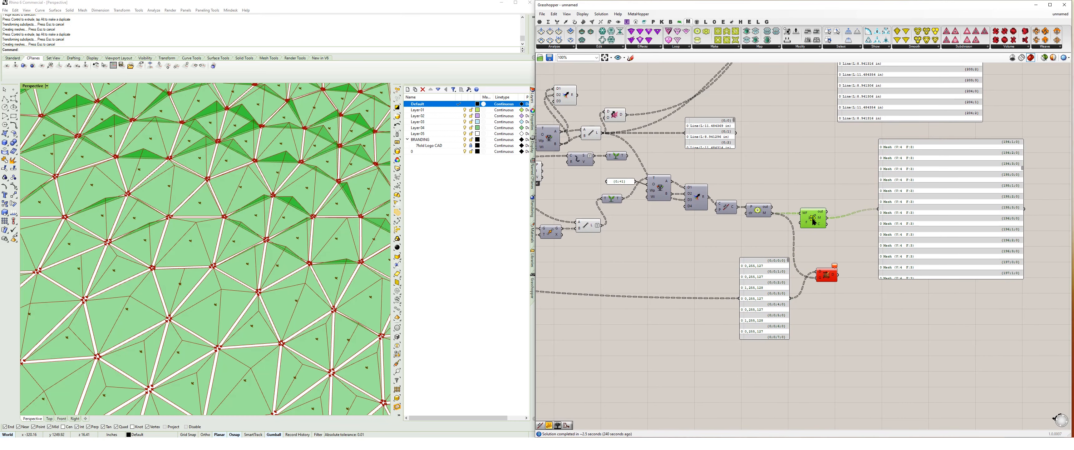
{"action": "left_click_drag", "start_coordinate": [813, 218], "coordinate": [845, 218]}
{"action": "left_click_drag", "start_coordinate": [933, 206], "coordinate": [972, 202]}
{"action": "left_click_drag", "start_coordinate": [845, 220], "coordinate": [857, 225]}
{"action": "double_click", "coordinate": [819, 244]}
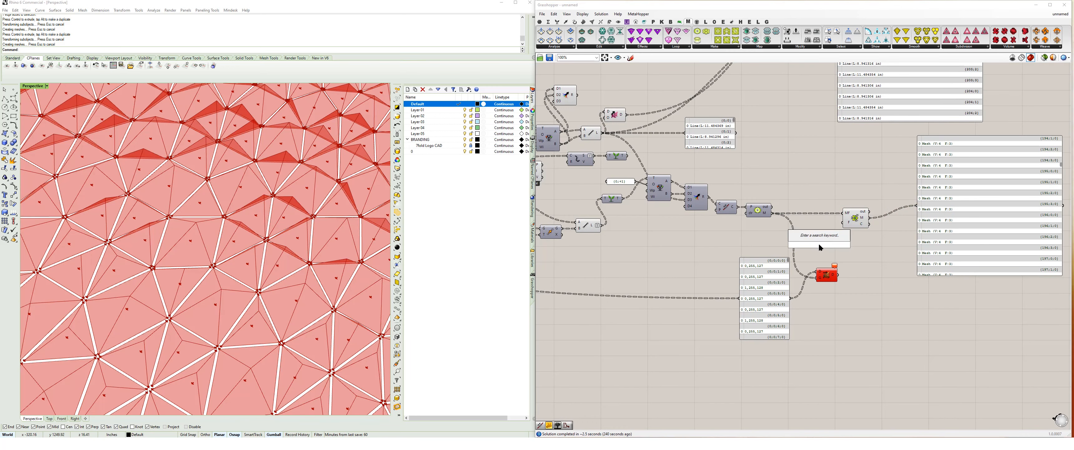
{"action": "type", "text": "shift"}
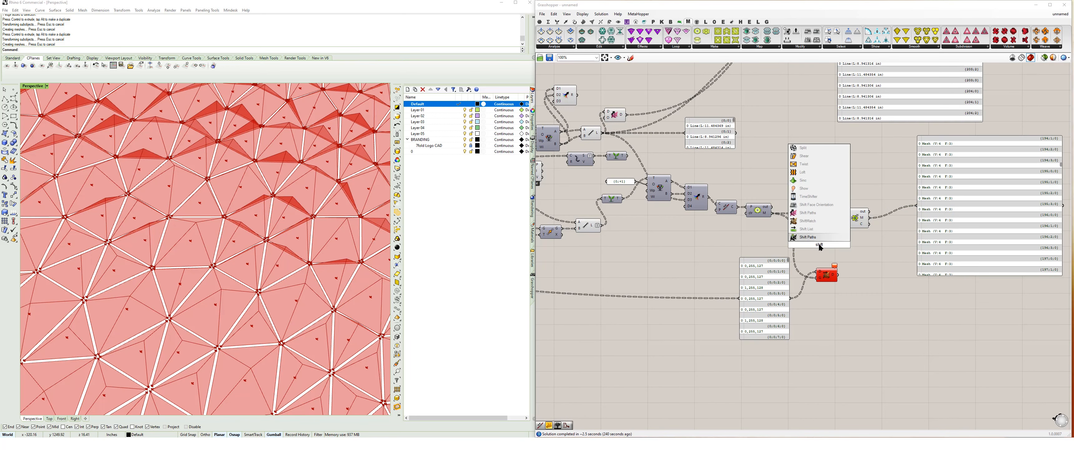
{"action": "left_click", "coordinate": [862, 253]}
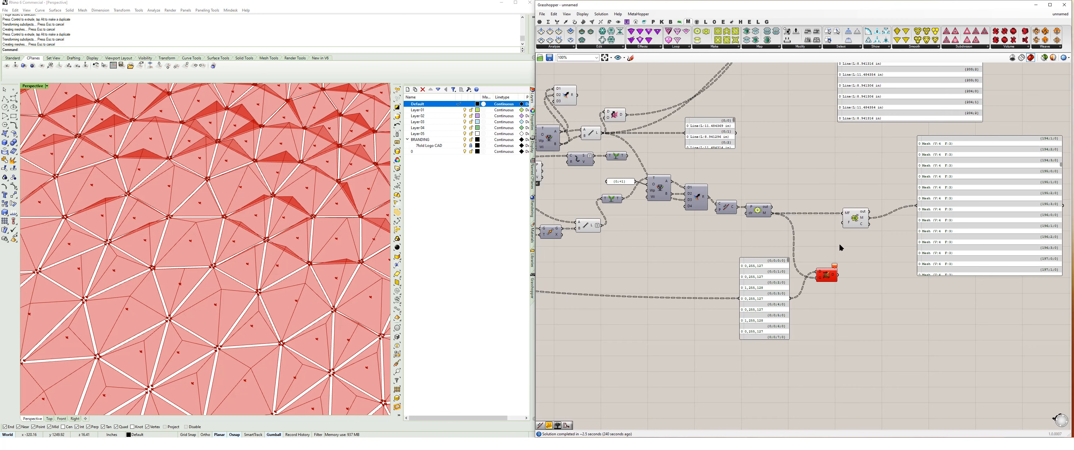
Show the polyline mesh component's M output directly in the large panel and shift the tree-matching component to the right
{"action": "right_click_drag", "start_coordinate": [784, 234], "coordinate": [687, 243]}
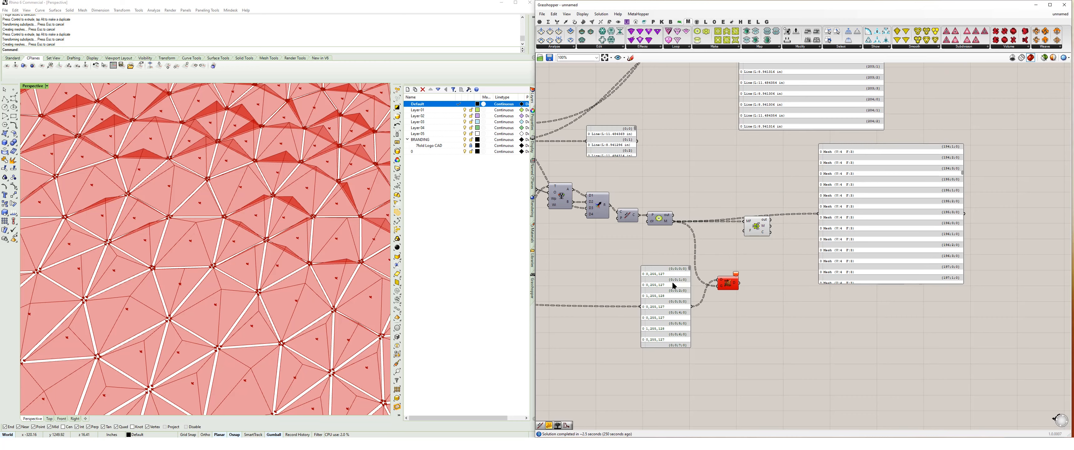
{"action": "scroll", "coordinate": [672, 281], "scroll_direction": "up", "scroll_amount": 1}
{"action": "left_click_drag", "start_coordinate": [741, 288], "coordinate": [765, 288]}
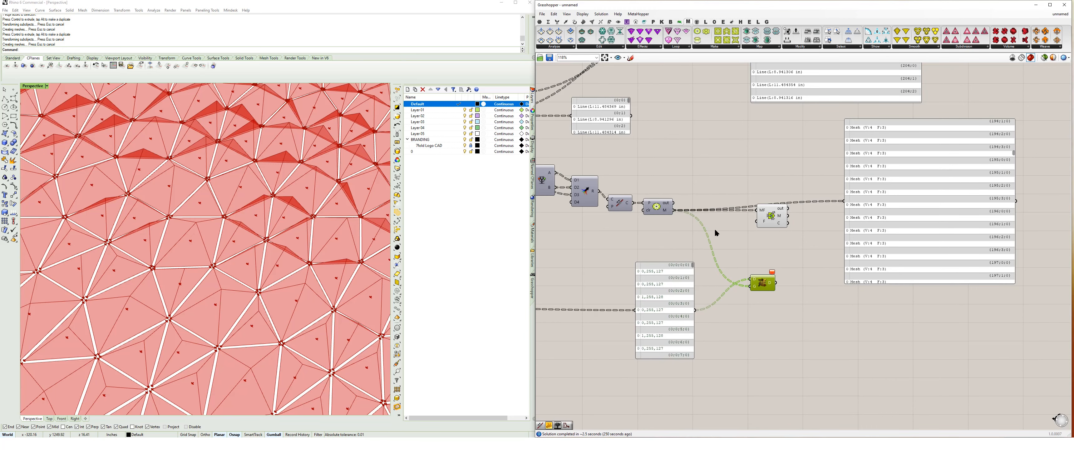
Add a Shift Paths component fed by the polyline mesh component's M output and show its result in the large panel
{"action": "double_click", "coordinate": [689, 244]}
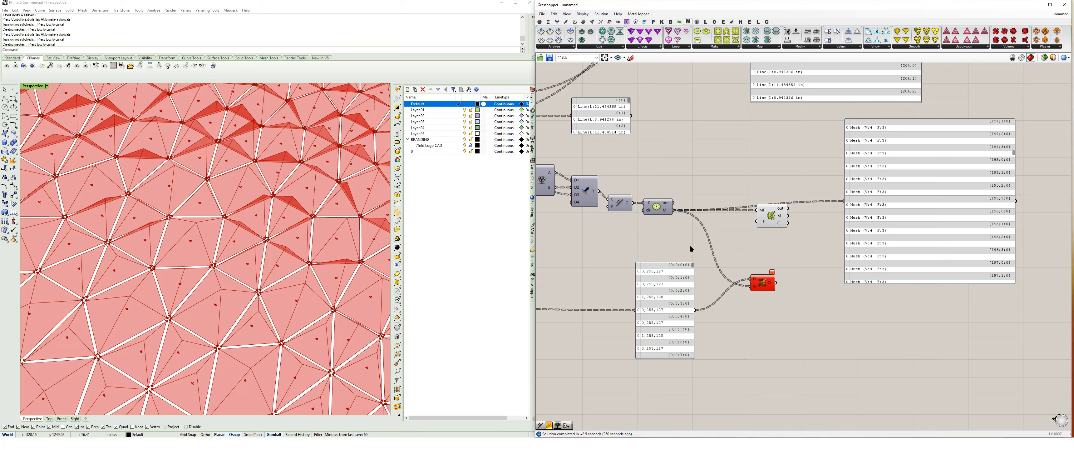
{"action": "type", "text": "shif"}
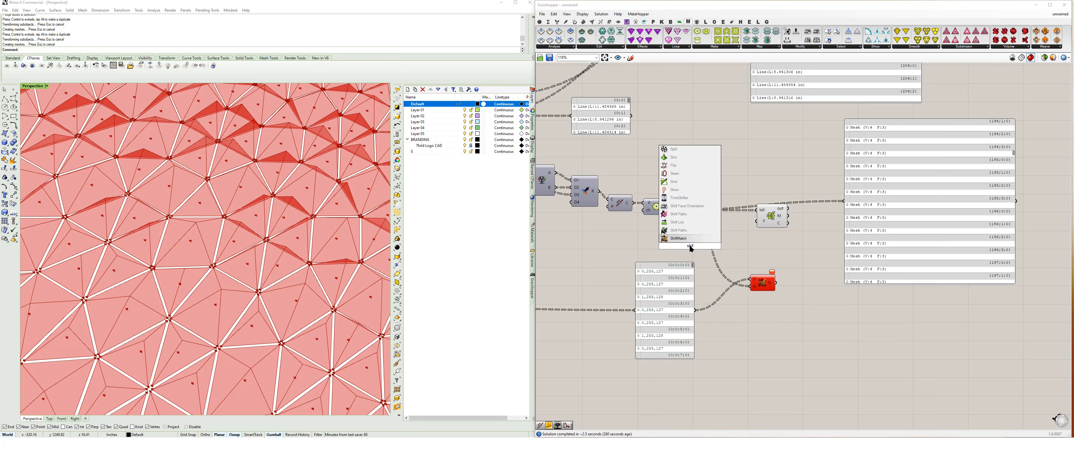
{"action": "left_click", "coordinate": [688, 213]}
{"action": "left_click_drag", "start_coordinate": [672, 210], "coordinate": [845, 203]}
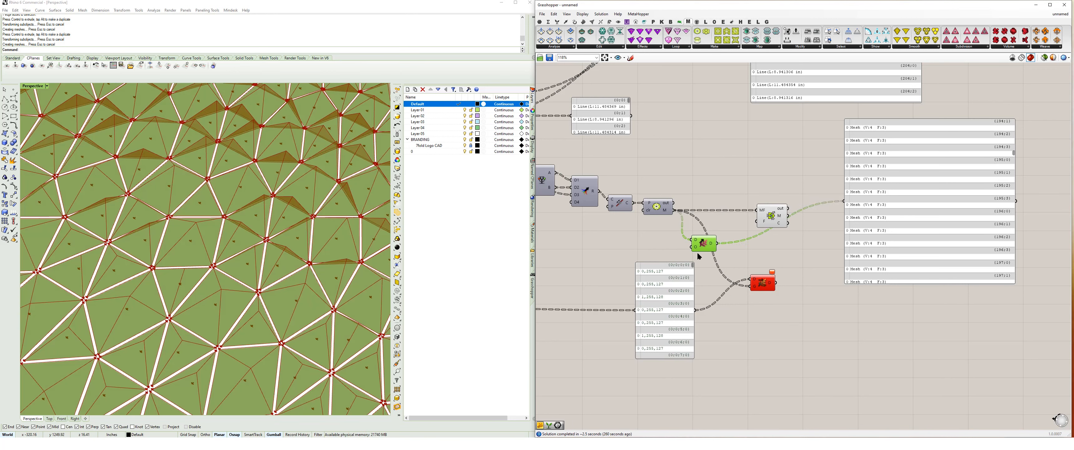
Set the Shift Paths offset to -2 with a panel and wire the shifted meshes into the tree-matching component's second input
{"action": "double_click", "coordinate": [658, 245]}
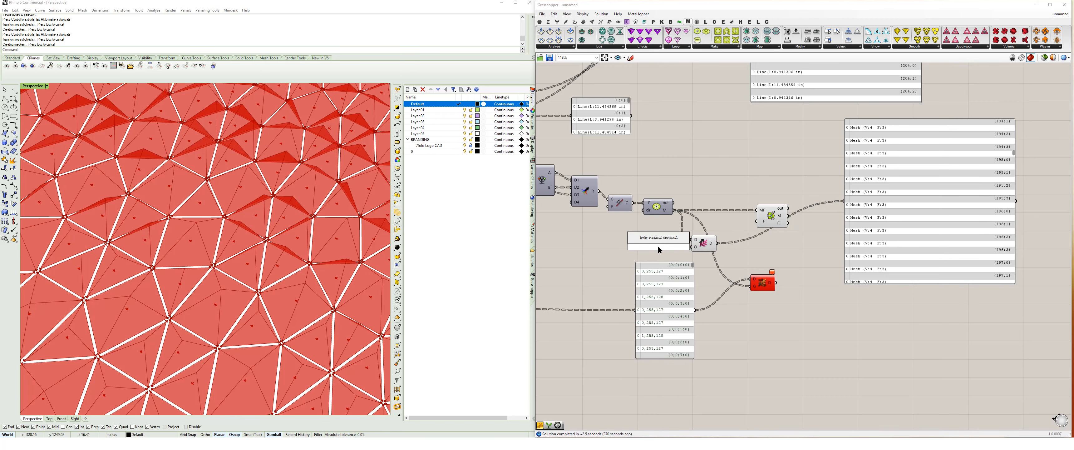
{"action": "key", "text": "Return"}
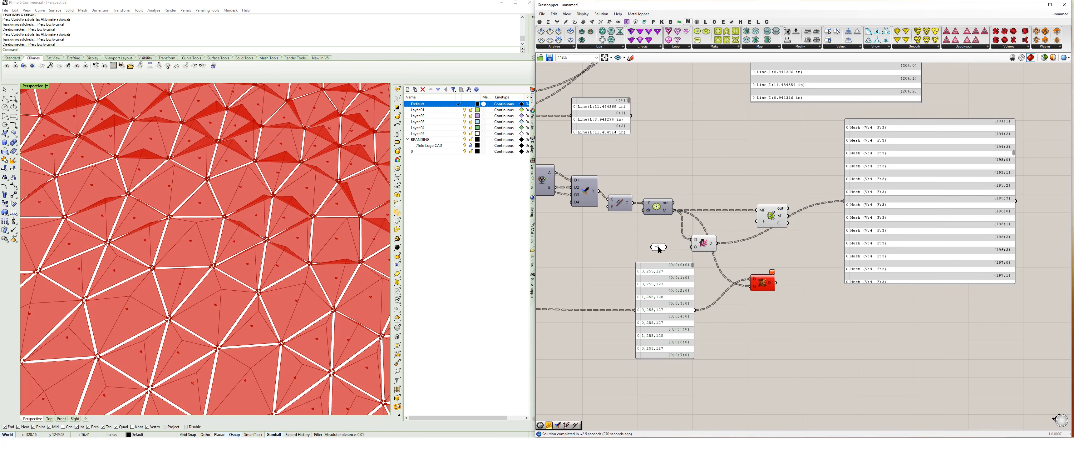
{"action": "left_click_drag", "start_coordinate": [666, 246], "coordinate": [693, 246]}
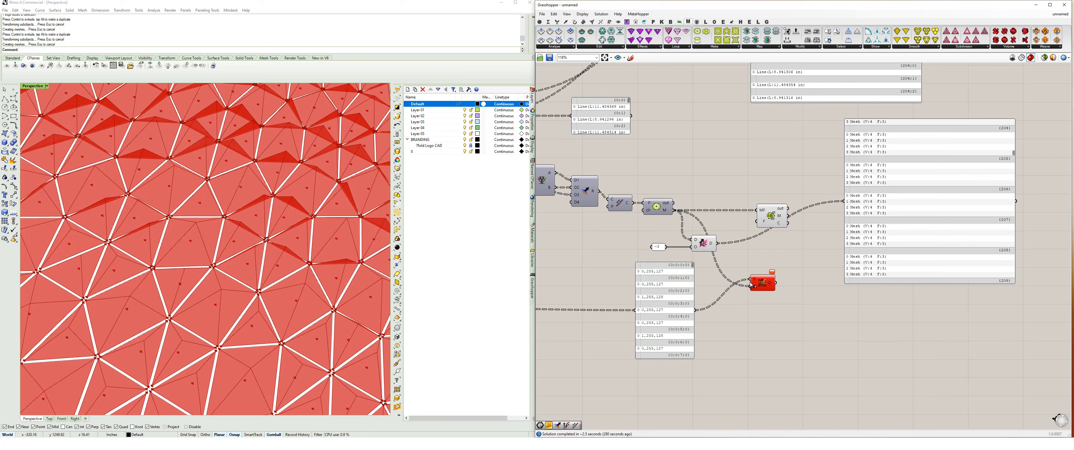
{"action": "left_click_drag", "start_coordinate": [750, 287], "coordinate": [716, 244]}
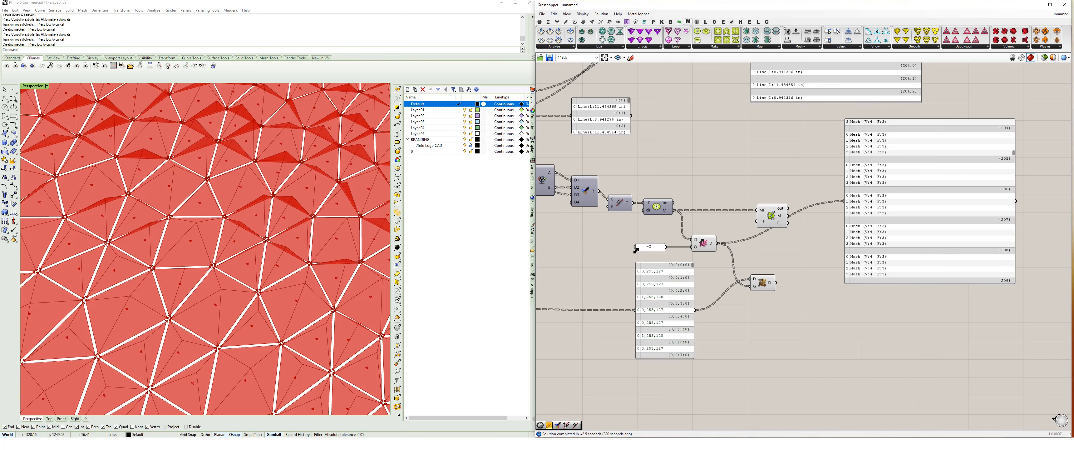
{"action": "left_click", "coordinate": [650, 246]}
Trace the colour data back to the gradient and the beach image sampler, and review the return path to the meshes
{"action": "right_click_drag", "start_coordinate": [662, 252], "coordinate": [868, 230]}
{"action": "scroll", "coordinate": [868, 230], "scroll_direction": "down", "scroll_amount": 2}
{"action": "scroll", "coordinate": [868, 231], "scroll_direction": "down", "scroll_amount": 3}
{"action": "right_click_drag", "start_coordinate": [592, 252], "coordinate": [684, 251]}
{"action": "scroll", "coordinate": [618, 238], "scroll_direction": "up", "scroll_amount": 4}
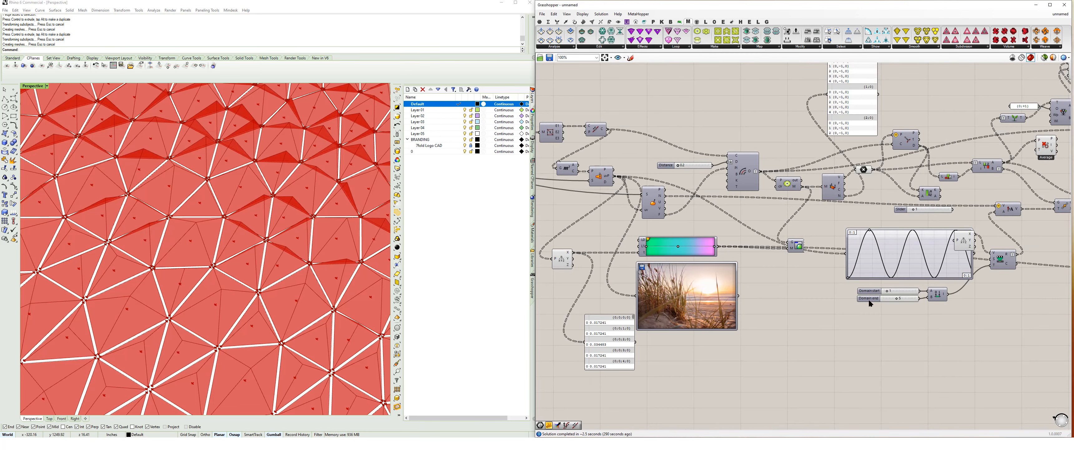
{"action": "right_click_drag", "start_coordinate": [938, 312], "coordinate": [729, 303]}
{"action": "right_click_drag", "start_coordinate": [932, 267], "coordinate": [835, 280]}
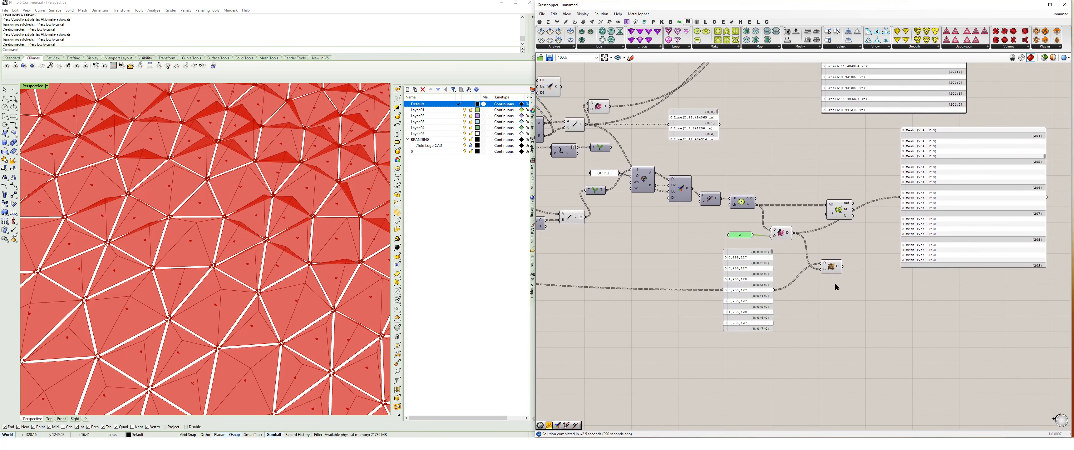
Add a Param Viewer beside the colour panel and connect the gradient colours to it
{"action": "scroll", "coordinate": [770, 267], "scroll_direction": "up", "scroll_amount": 1}
{"action": "double_click", "coordinate": [812, 307]}
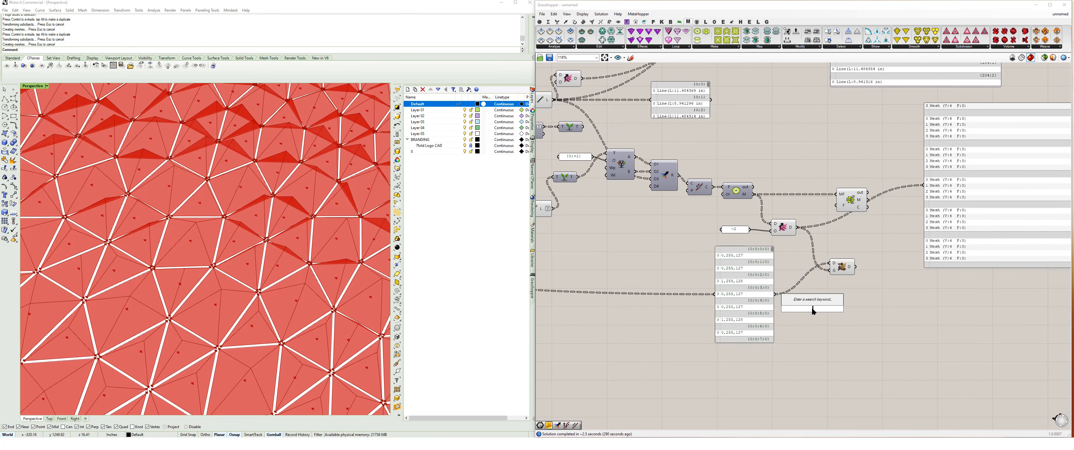
{"action": "type", "text": "viewer"}
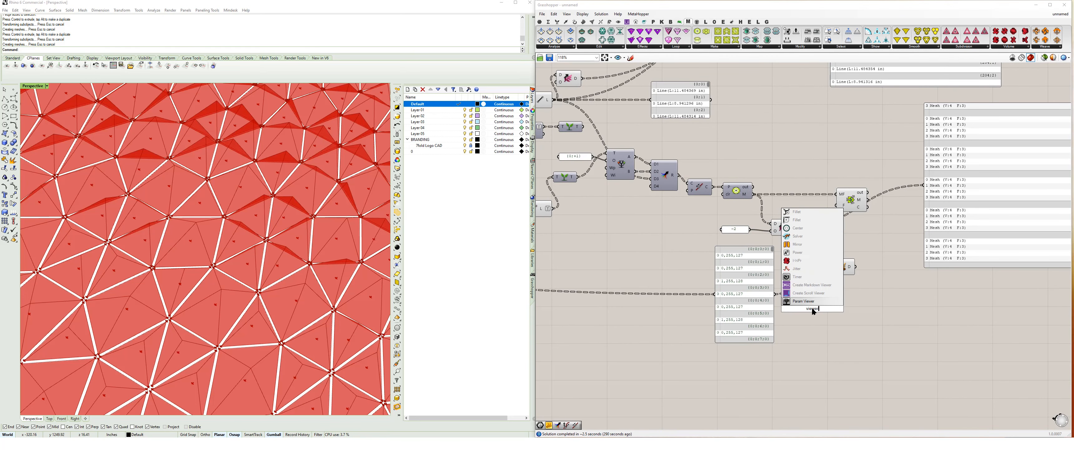
{"action": "key", "text": "Return"}
{"action": "left_click_drag", "start_coordinate": [774, 293], "coordinate": [797, 303]}
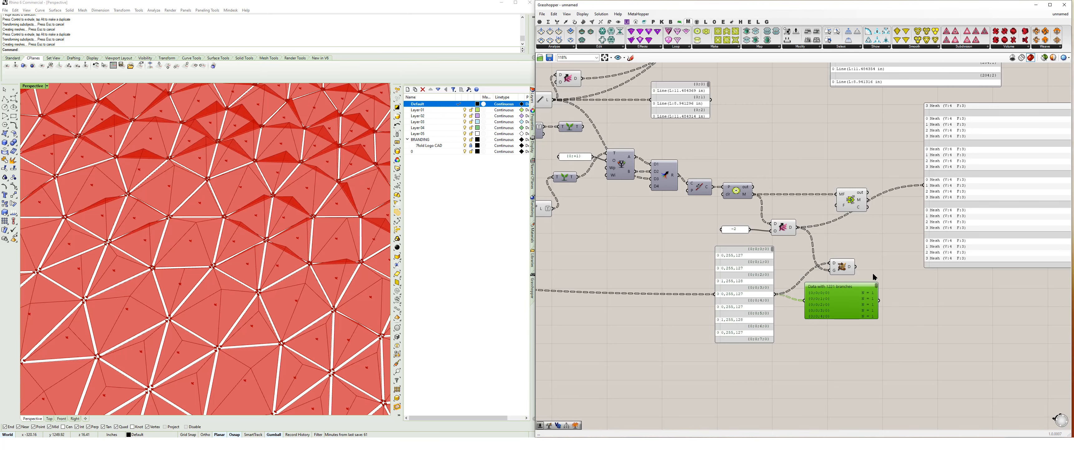
Duplicate the Param Viewer above Join Mesh and compare the polyline mesh output's structure with the Shift Paths output in it
{"action": "right_click_drag", "start_coordinate": [872, 262], "coordinate": [827, 261]}
{"action": "left_click_drag", "start_coordinate": [802, 296], "coordinate": [796, 158], "text": "alt"}
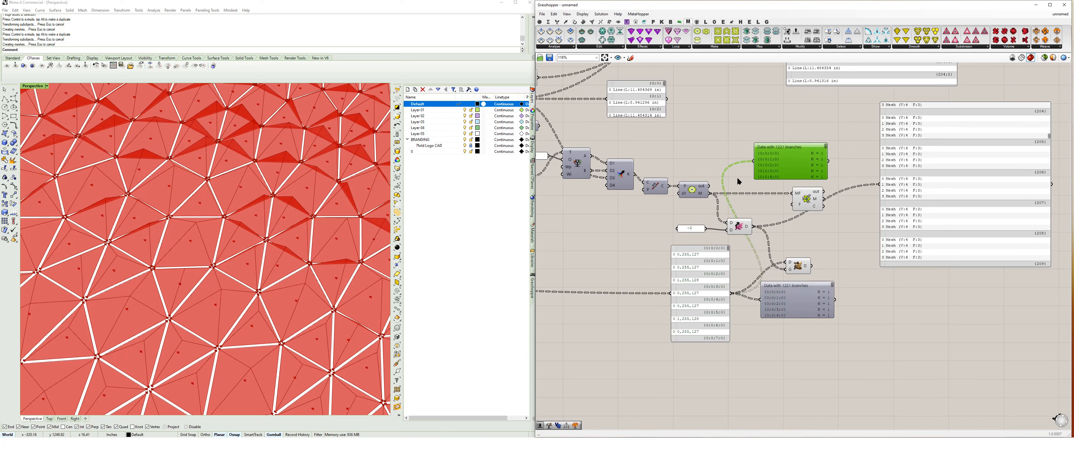
{"action": "left_click_drag", "start_coordinate": [710, 193], "coordinate": [761, 163]}
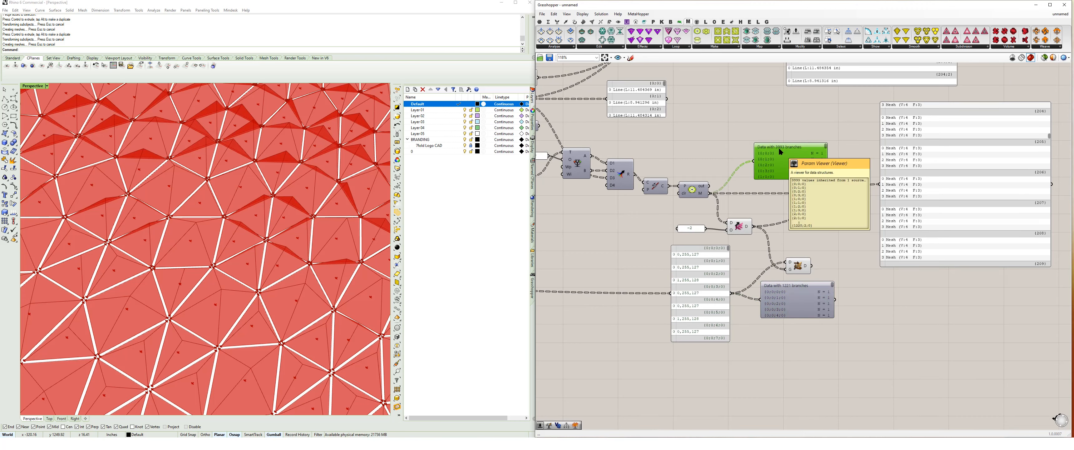
{"action": "left_click_drag", "start_coordinate": [754, 226], "coordinate": [751, 176]}
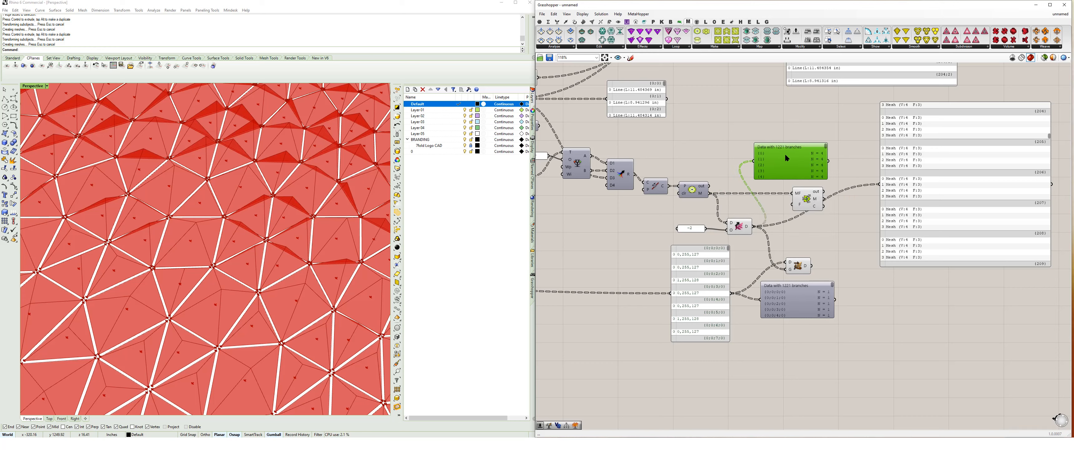
{"action": "mouse_move", "coordinate": [779, 150]}
{"action": "left_mouse_down"}
{"action": "mouse_move", "coordinate": [780, 164]}
{"action": "mouse_move", "coordinate": [777, 147]}
{"action": "left_mouse_up"}
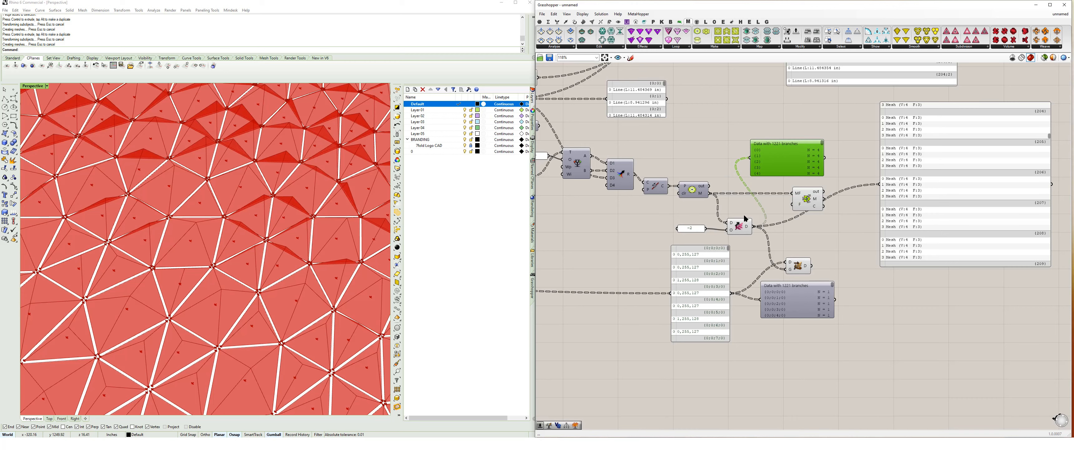
Show the tree-matching component's output in the lower Param Viewer and arrange both between Shift Paths and the colour panel
{"action": "left_click", "coordinate": [740, 223]}
{"action": "left_click_drag", "start_coordinate": [740, 221], "coordinate": [733, 223]}
{"action": "left_click", "coordinate": [807, 233]}
{"action": "right_click_drag", "start_coordinate": [807, 233], "coordinate": [730, 255]}
{"action": "left_click_drag", "start_coordinate": [714, 293], "coordinate": [723, 314]}
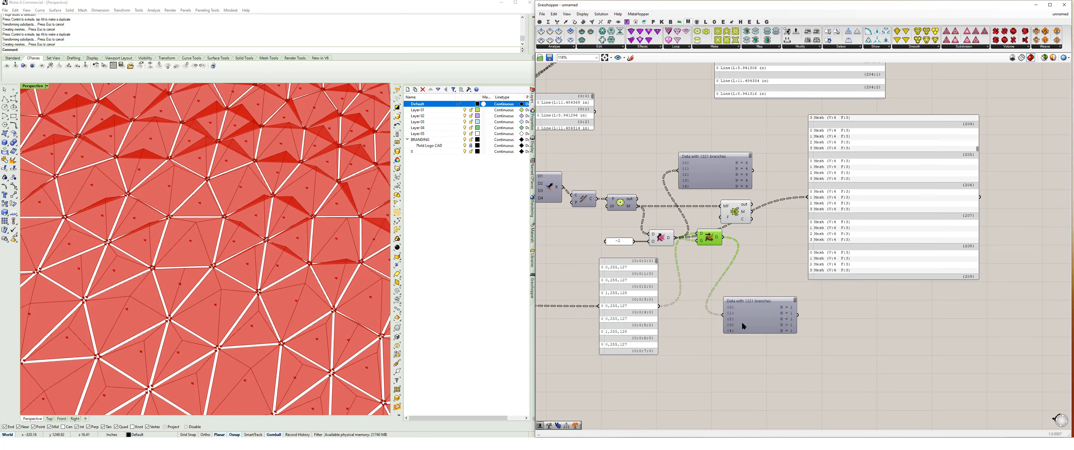
{"action": "left_click_drag", "start_coordinate": [711, 242], "coordinate": [696, 268]}
Feed the Shift Paths output into Join Mesh and show its M output in the large panel, moved further right
{"action": "left_click_drag", "start_coordinate": [826, 241], "coordinate": [855, 250]}
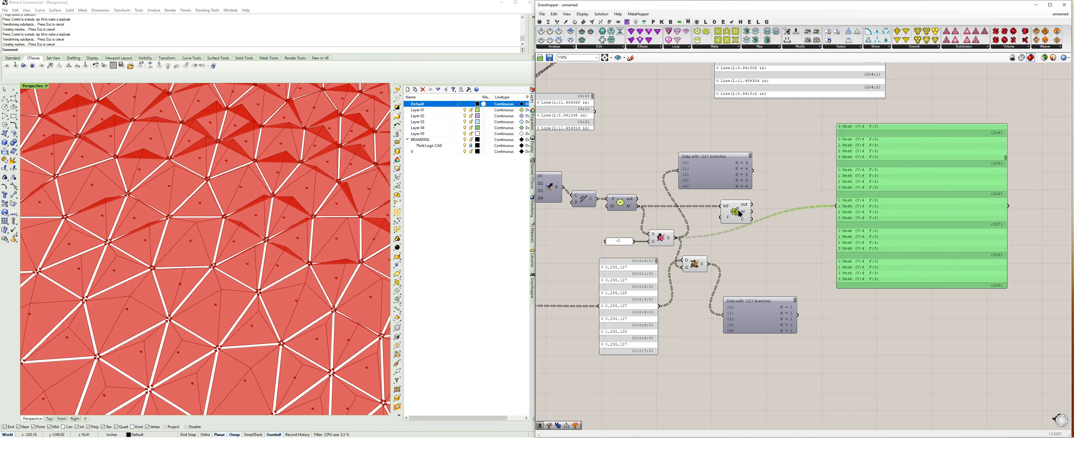
{"action": "left_click_drag", "start_coordinate": [676, 237], "coordinate": [724, 242]}
{"action": "right_click_drag", "start_coordinate": [790, 234], "coordinate": [742, 224]}
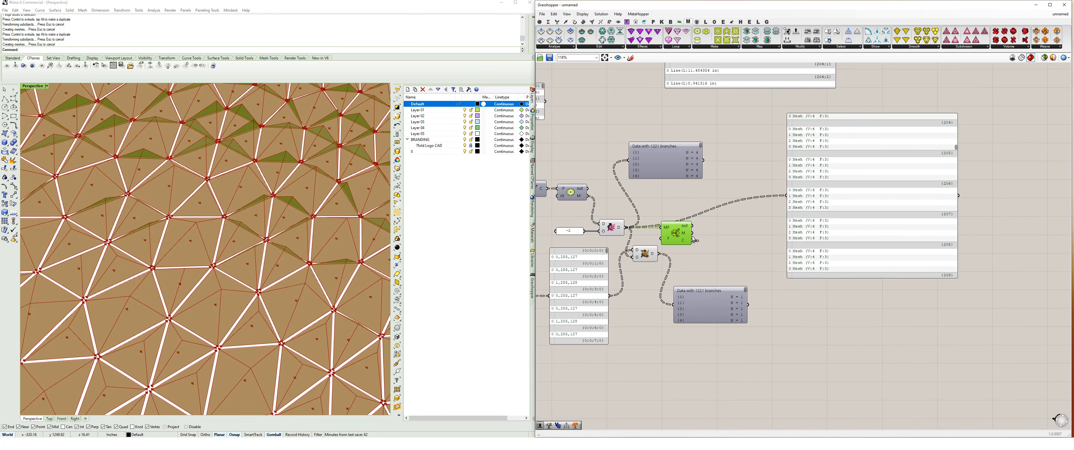
{"action": "left_click_drag", "start_coordinate": [693, 233], "coordinate": [787, 195]}
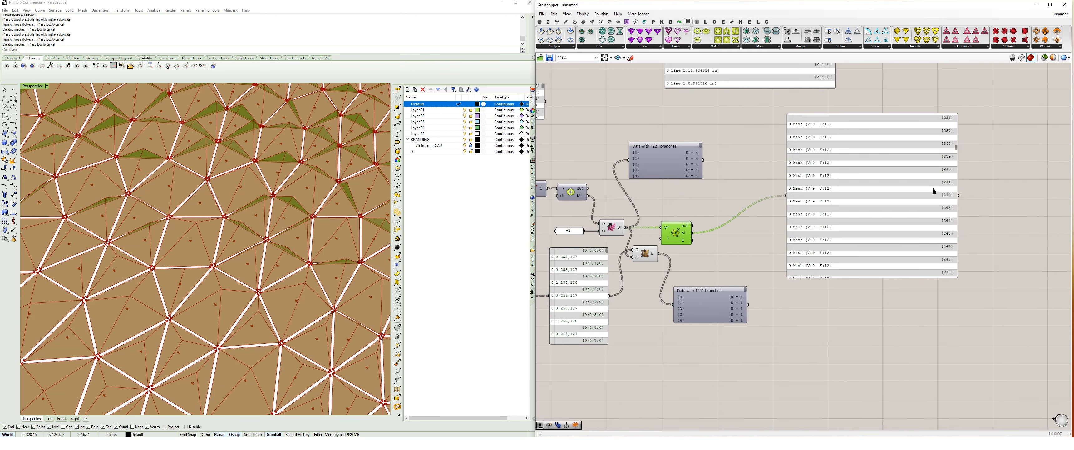
Show the tree-matching component's matched colours in the large panel and move that panel to the right
{"action": "left_click_drag", "start_coordinate": [657, 253], "coordinate": [787, 195]}
{"action": "left_click_drag", "start_coordinate": [848, 226], "coordinate": [878, 233]}
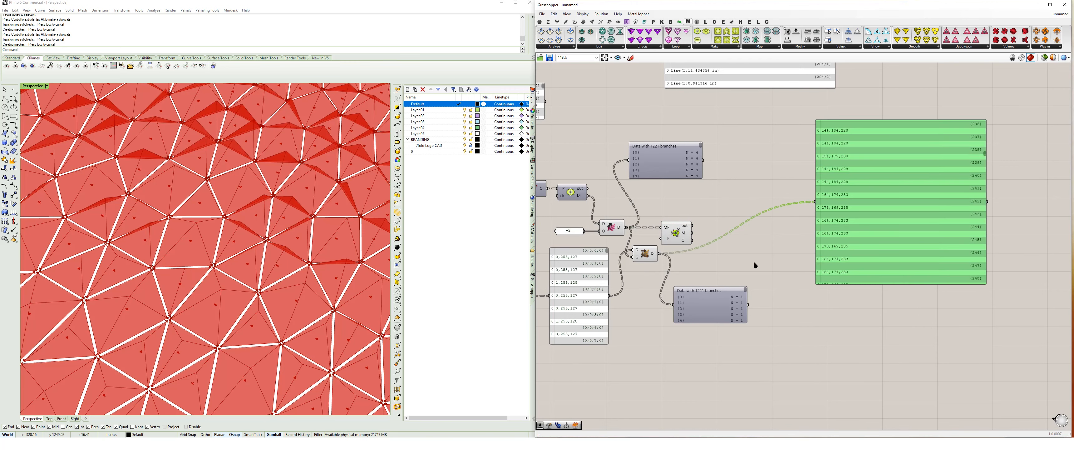
{"action": "left_click_drag", "start_coordinate": [896, 186], "coordinate": [923, 190]}
Place a bake component with a Geometry input between Join Mesh and the large panel, moving the panel aside for space
{"action": "left_click", "coordinate": [723, 21]}
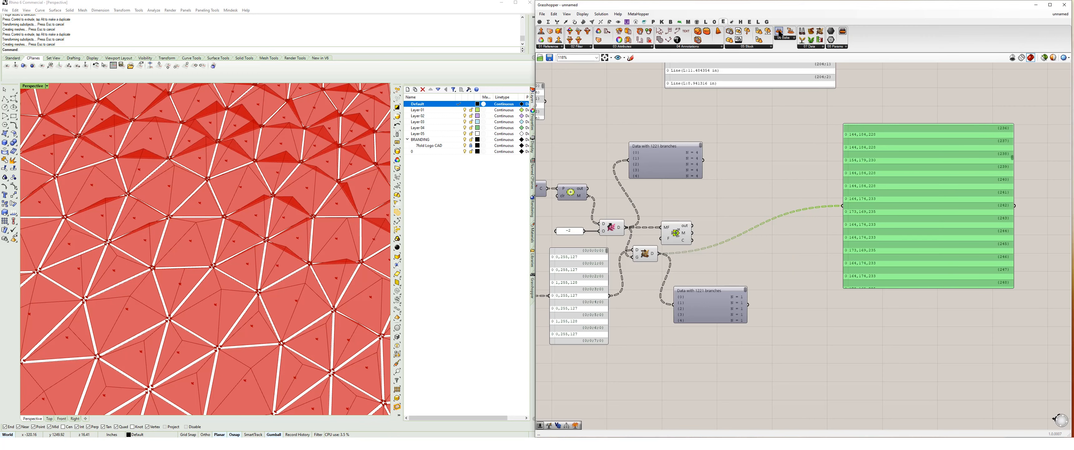
{"action": "left_click_drag", "start_coordinate": [779, 34], "coordinate": [826, 188]}
{"action": "left_click_drag", "start_coordinate": [890, 207], "coordinate": [914, 207]}
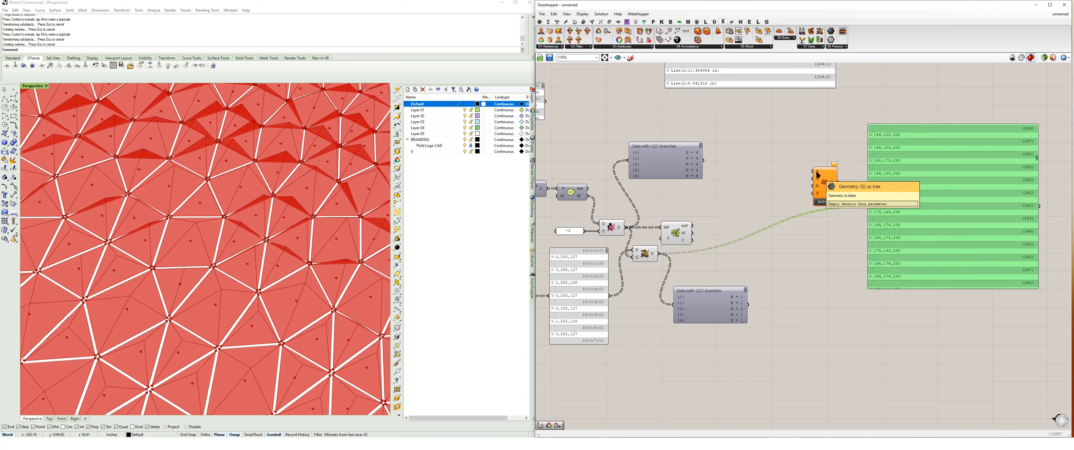
Feed Join Mesh's M output into the bake component's geometry input and place attributes, object-colour and layer components nearby
{"action": "left_click_drag", "start_coordinate": [827, 185], "coordinate": [839, 241]}
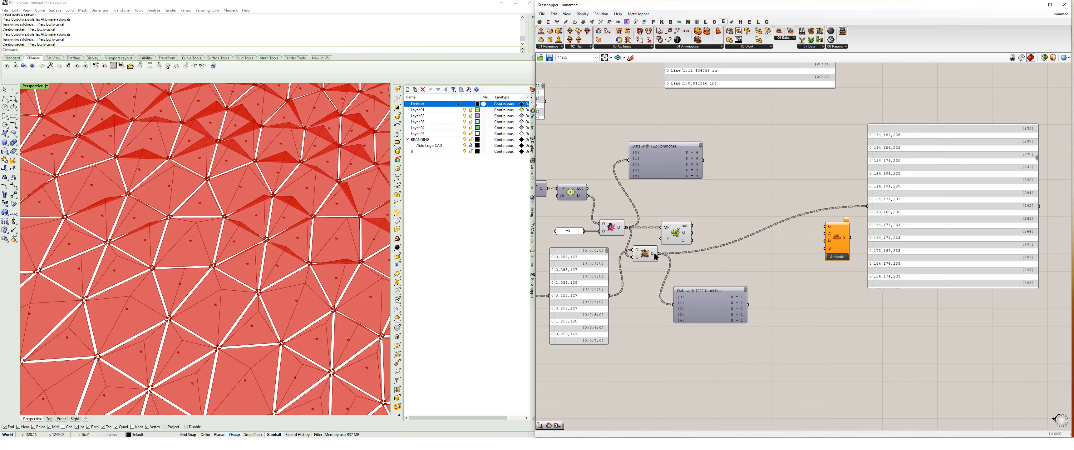
{"action": "left_click_drag", "start_coordinate": [693, 232], "coordinate": [826, 226]}
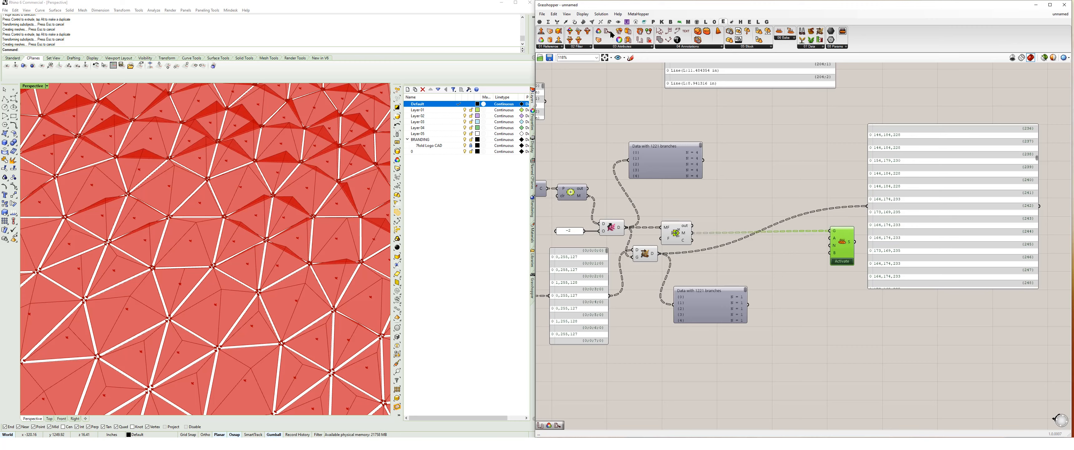
{"action": "left_click_drag", "start_coordinate": [610, 33], "coordinate": [777, 195]}
{"action": "left_click_drag", "start_coordinate": [598, 32], "coordinate": [716, 174]}
{"action": "left_click_drag", "start_coordinate": [599, 41], "coordinate": [717, 195]}
Delete the upper Param Viewer and move the object-colour component down, just above the remaining Param Viewer
{"action": "left_click", "coordinate": [687, 171]}
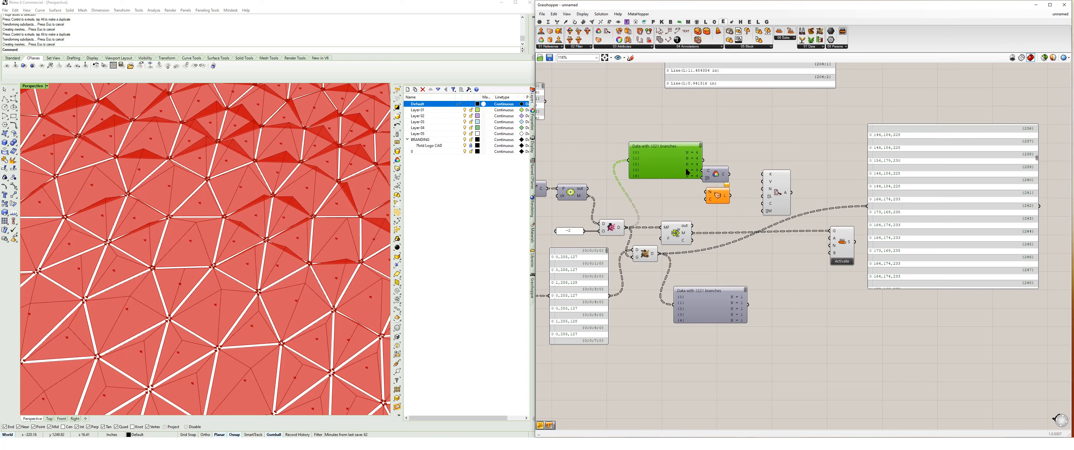
{"action": "key", "text": "Delete"}
{"action": "left_click", "coordinate": [714, 178]}
{"action": "left_click_drag", "start_coordinate": [713, 178], "coordinate": [718, 272]}
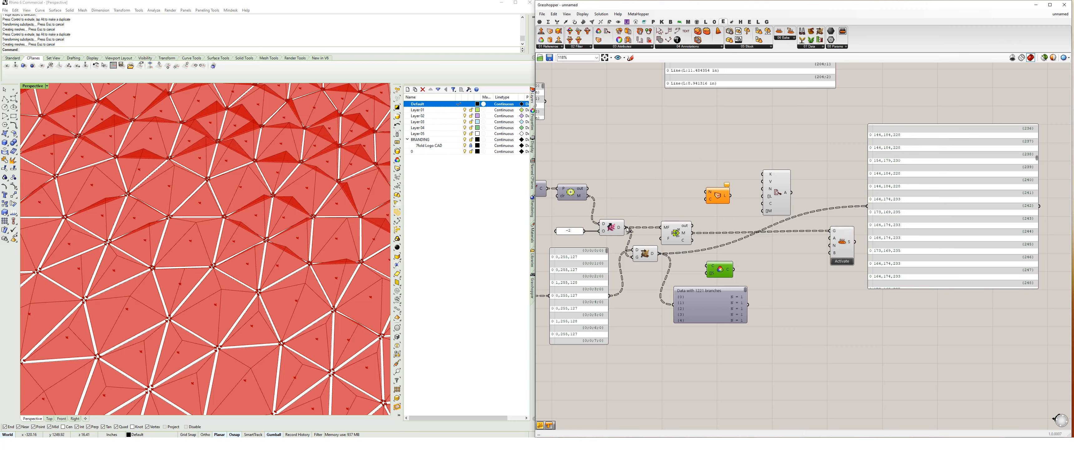
Feed the tree-matched colours into the object-colour component, show its output in the large panel and place it closer to the matching component
{"action": "left_click_drag", "start_coordinate": [589, 291], "coordinate": [589, 283]}
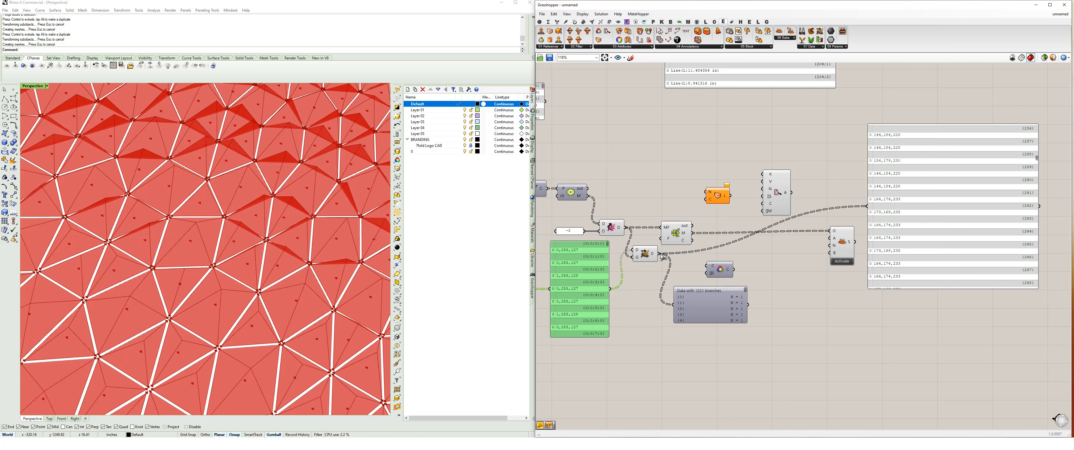
{"action": "left_click_drag", "start_coordinate": [659, 253], "coordinate": [868, 205]}
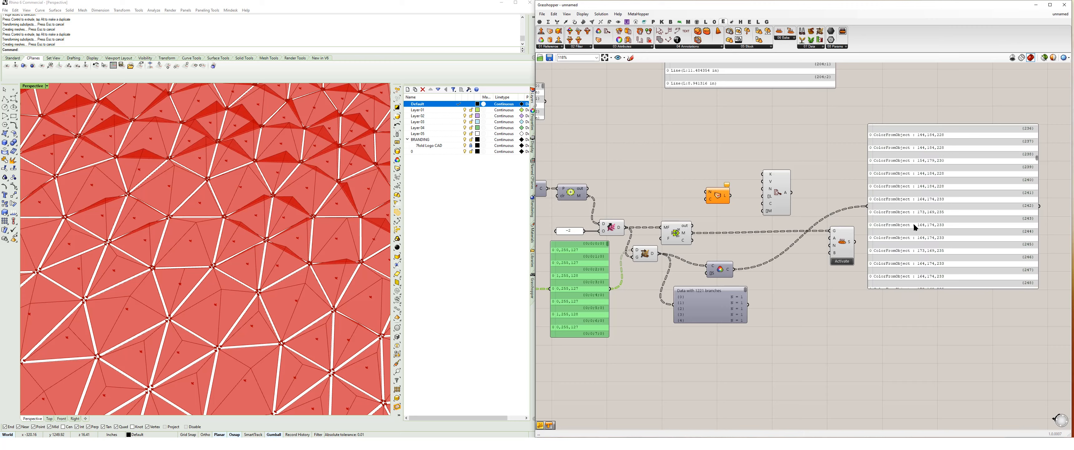
{"action": "left_click_drag", "start_coordinate": [714, 275], "coordinate": [694, 274]}
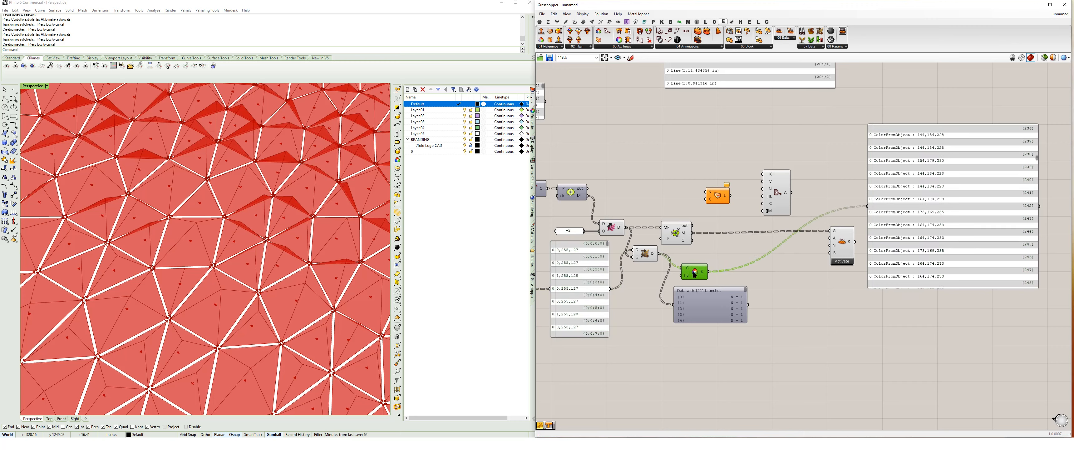
Move the attributes component down beside the object-colour component and feed it the colour and layer components' outputs
{"action": "left_click_drag", "start_coordinate": [781, 197], "coordinate": [779, 272]}
{"action": "left_click_drag", "start_coordinate": [708, 271], "coordinate": [779, 268]}
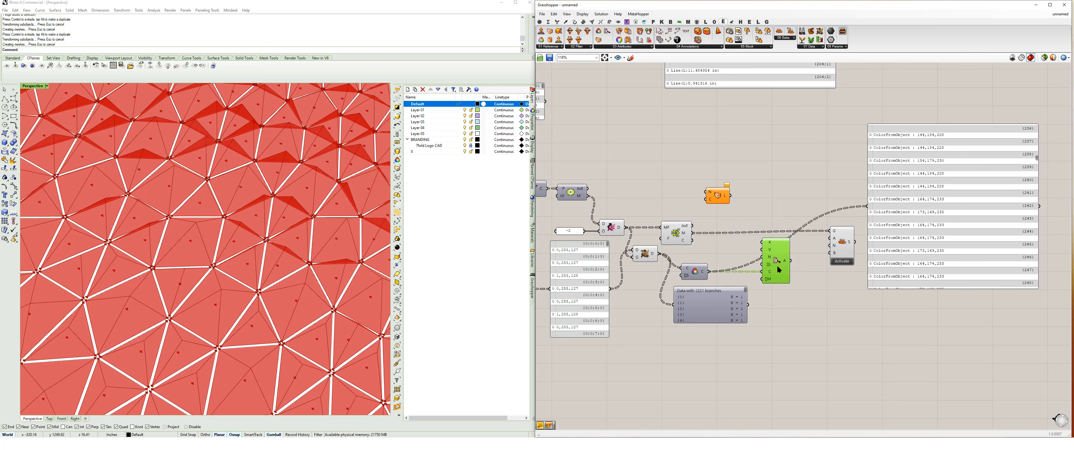
{"action": "left_click_drag", "start_coordinate": [730, 195], "coordinate": [762, 264]}
Add a panel reading FeatureWall::motif 1 and connect it to the layer component's name input
{"action": "double_click", "coordinate": [671, 194]}
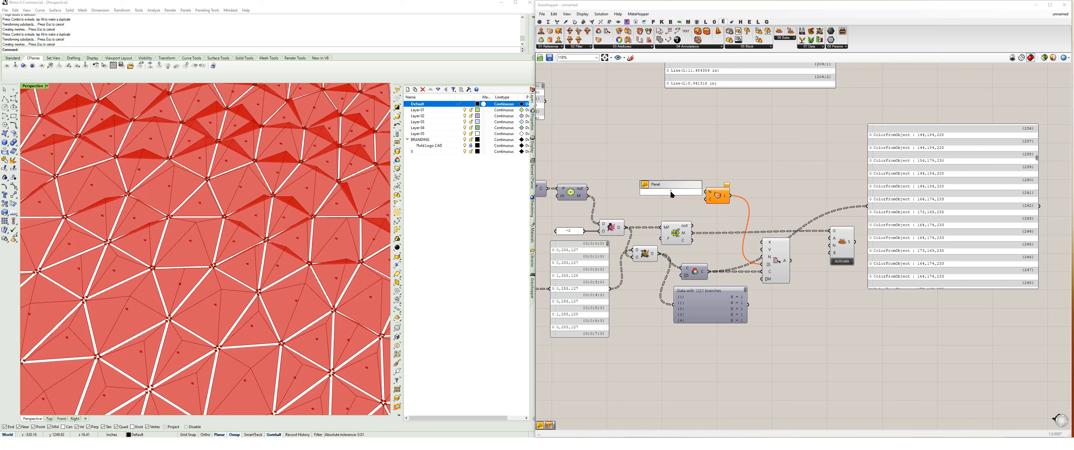
{"action": "type", "text": "\""}
{"action": "type", "text": "FEa"}
{"action": "type", "text": "ture "}
{"action": "type", "text": "Wall:"}
{"action": "key", "text": "Return"}
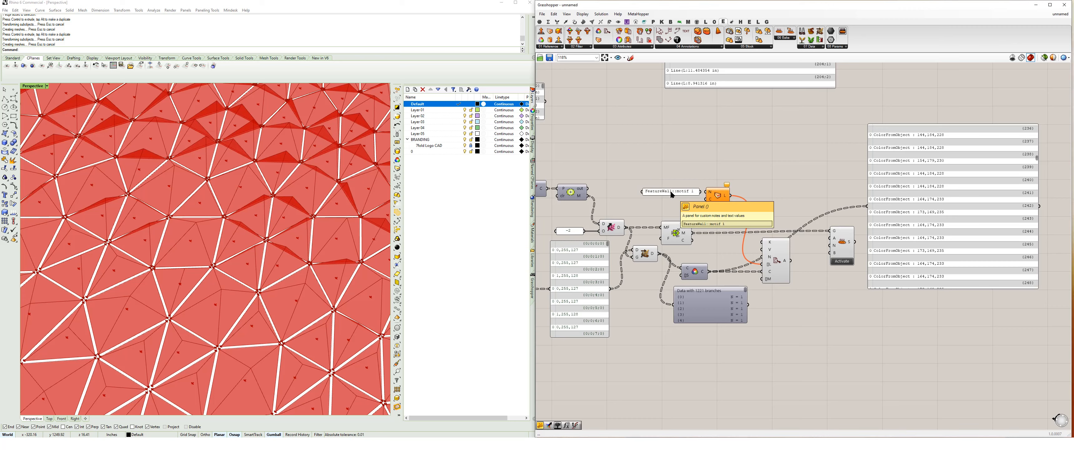
{"action": "scroll", "coordinate": [670, 189], "scroll_direction": "up", "scroll_amount": 2}
{"action": "left_click_drag", "start_coordinate": [707, 192], "coordinate": [731, 200]}
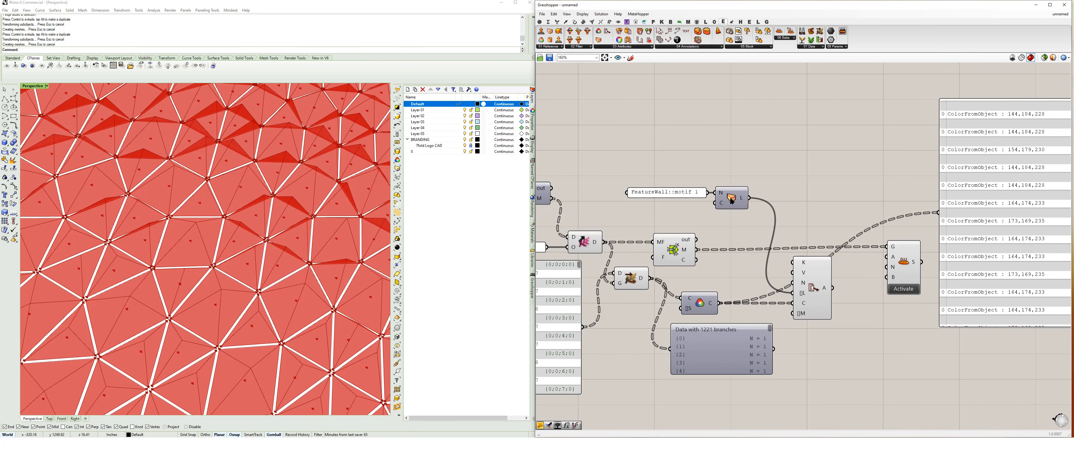
Connect the attributes component's A output to the bake component's A input
{"action": "left_click_drag", "start_coordinate": [705, 307], "coordinate": [703, 305]}
{"action": "right_click_drag", "start_coordinate": [819, 313], "coordinate": [759, 309]}
{"action": "left_click_drag", "start_coordinate": [826, 253], "coordinate": [776, 279]}
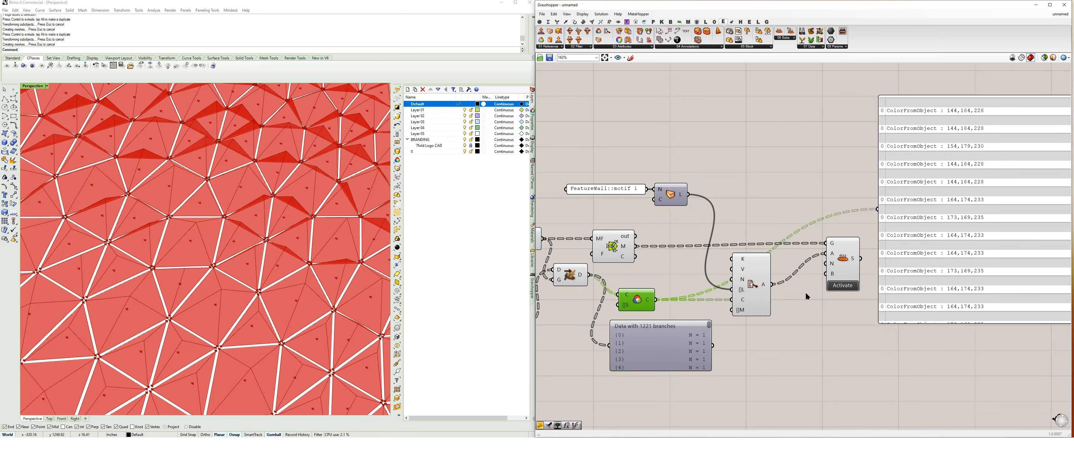
Add a Button above the attributes component and rename it Bake me??
{"action": "right_click_drag", "start_coordinate": [806, 296], "coordinate": [757, 295]}
{"action": "double_click", "coordinate": [710, 175]}
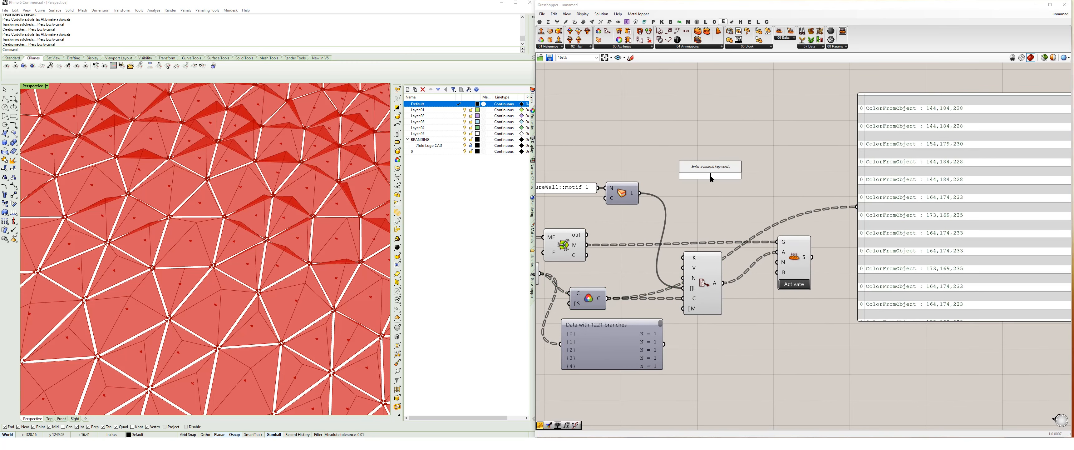
{"action": "type", "text": "button"}
{"action": "key", "text": "Return"}
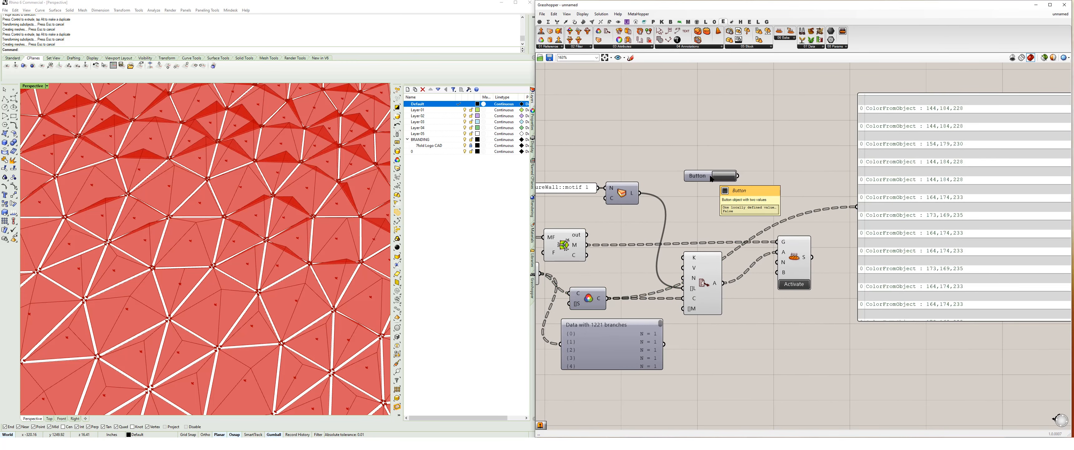
{"action": "right_click", "coordinate": [700, 177]}
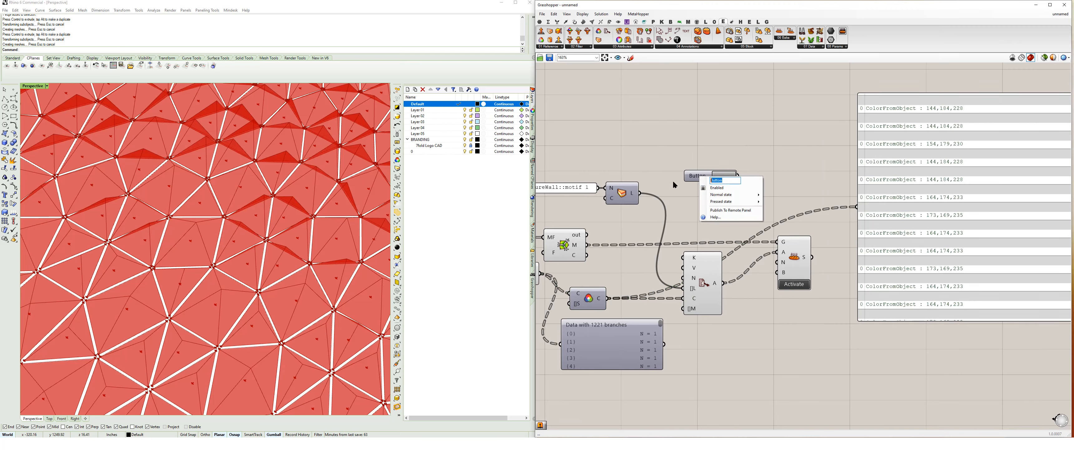
{"action": "type", "text": "Bake me??"}
{"action": "key", "text": "Return"}
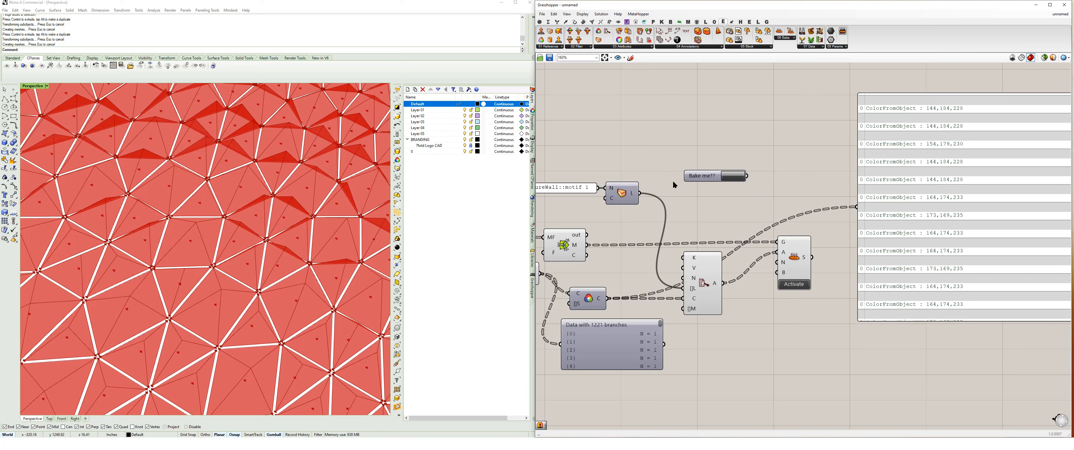
Set the wire display of the bake component's B input to hidden for its link to the Bake me?? button
{"action": "right_click", "coordinate": [784, 273]}
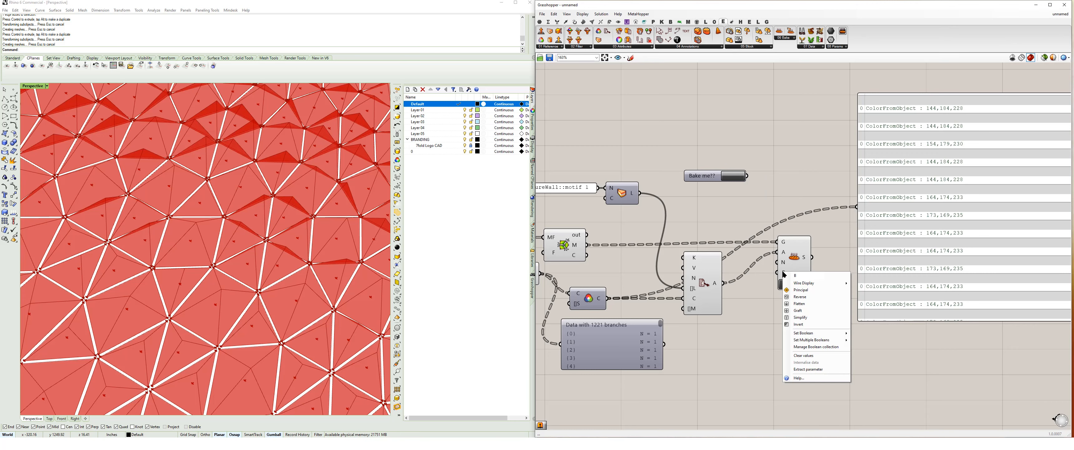
{"action": "mouse_move", "coordinate": [830, 283]}
{"action": "left_click", "coordinate": [868, 297]}
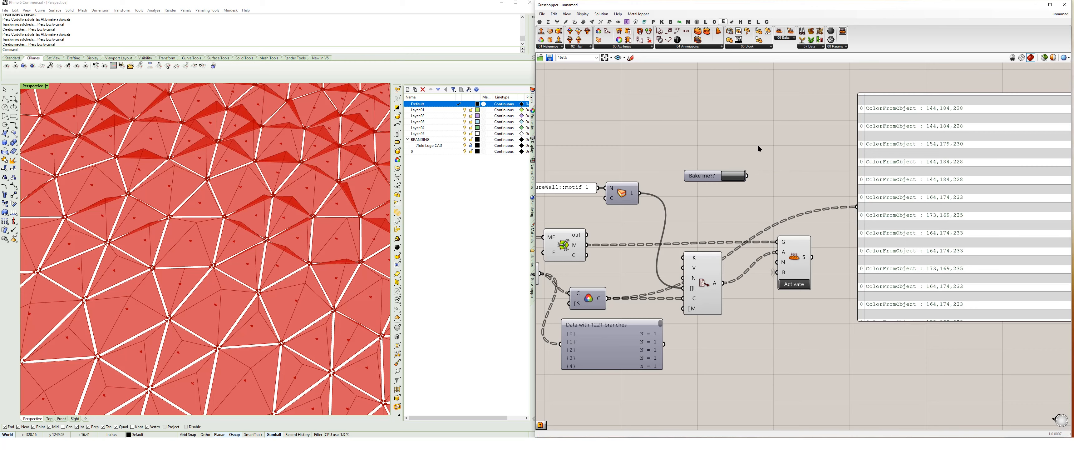
{"action": "right_click_drag", "start_coordinate": [754, 153], "coordinate": [799, 157]}
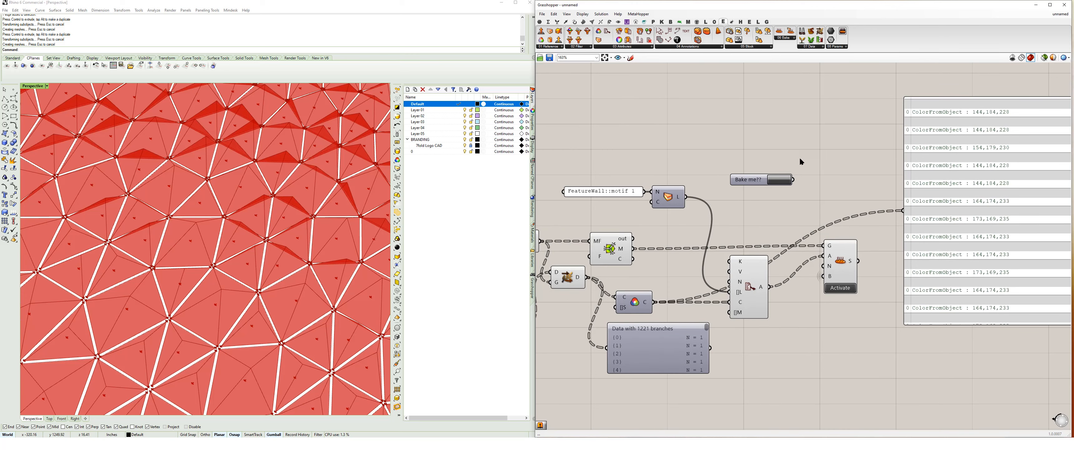
Move the Bake me?? button to the start of the definition, above the first input component
{"action": "left_click", "coordinate": [755, 183]}
{"action": "scroll", "coordinate": [756, 188], "scroll_direction": "down", "scroll_amount": 10}
{"action": "scroll", "coordinate": [754, 188], "scroll_direction": "up", "scroll_amount": 1}
{"action": "left_click_drag", "start_coordinate": [755, 180], "coordinate": [617, 154]}
{"action": "scroll", "coordinate": [617, 154], "scroll_direction": "up", "scroll_amount": 2}
{"action": "scroll", "coordinate": [618, 157], "scroll_direction": "up", "scroll_amount": 5}
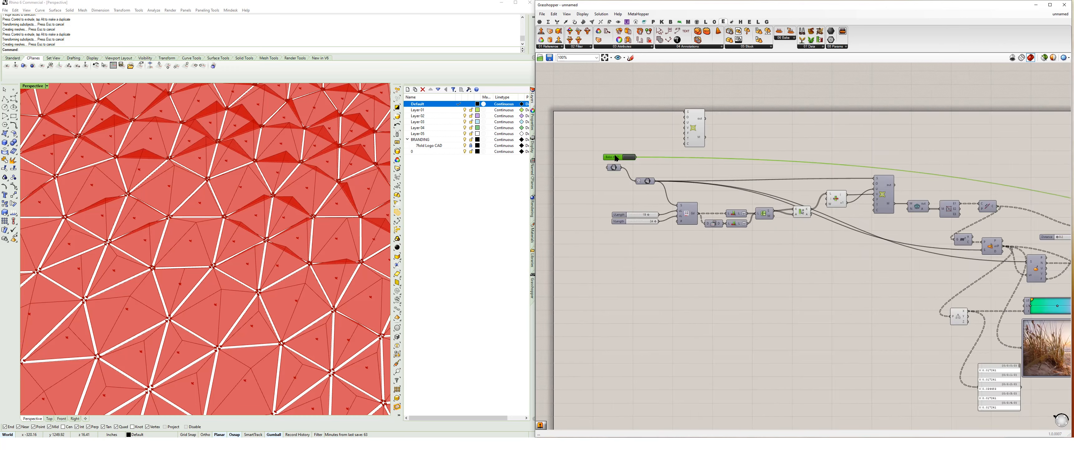
Bake the coloured panel meshes by triggering the Bake me?? button and view the whole wall in the perspective viewport
{"action": "left_click", "coordinate": [650, 149]}
{"action": "left_click", "coordinate": [659, 173]}
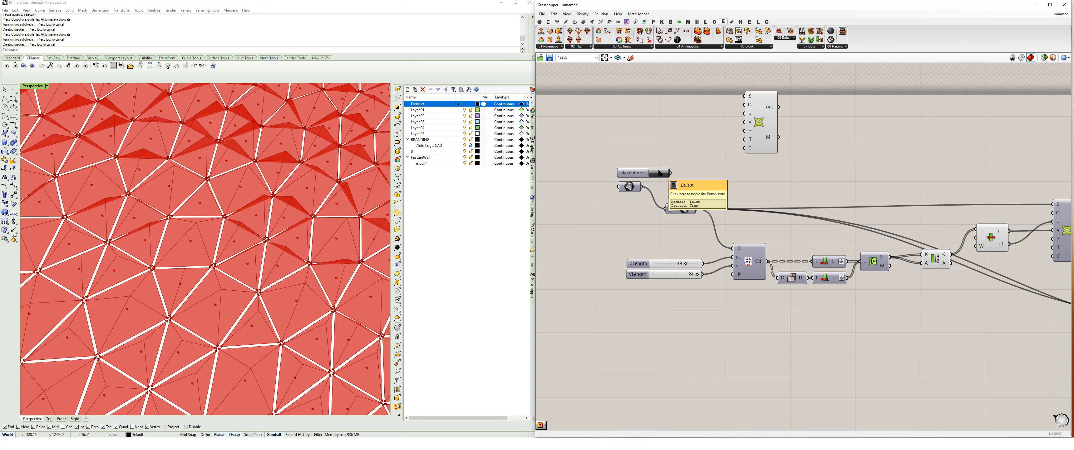
{"action": "right_click_drag", "start_coordinate": [276, 227], "coordinate": [275, 194]}
{"action": "scroll", "coordinate": [272, 194], "scroll_direction": "down", "scroll_amount": 10}
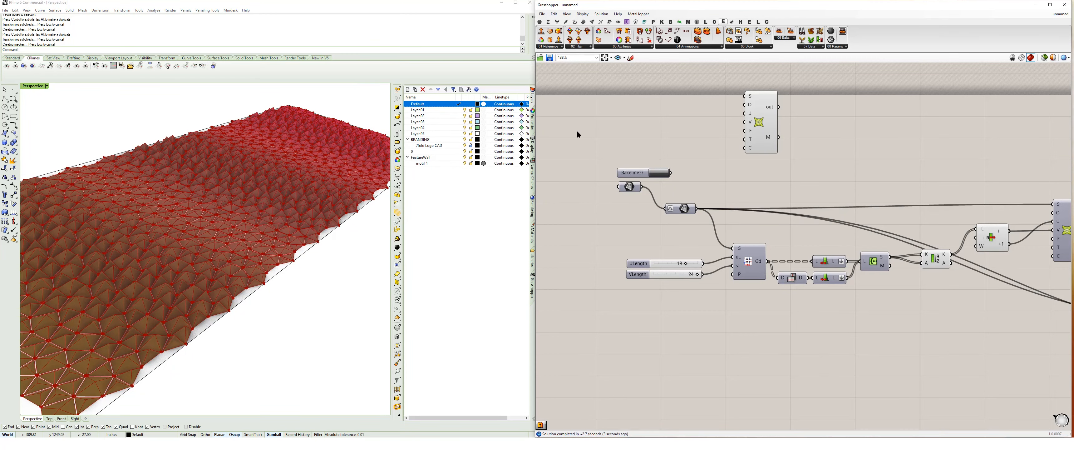
Start a new empty Grasshopper definition and switch back to Rhino
{"action": "key", "text": "ctrl+n"}
{"action": "left_click", "coordinate": [440, 188]}
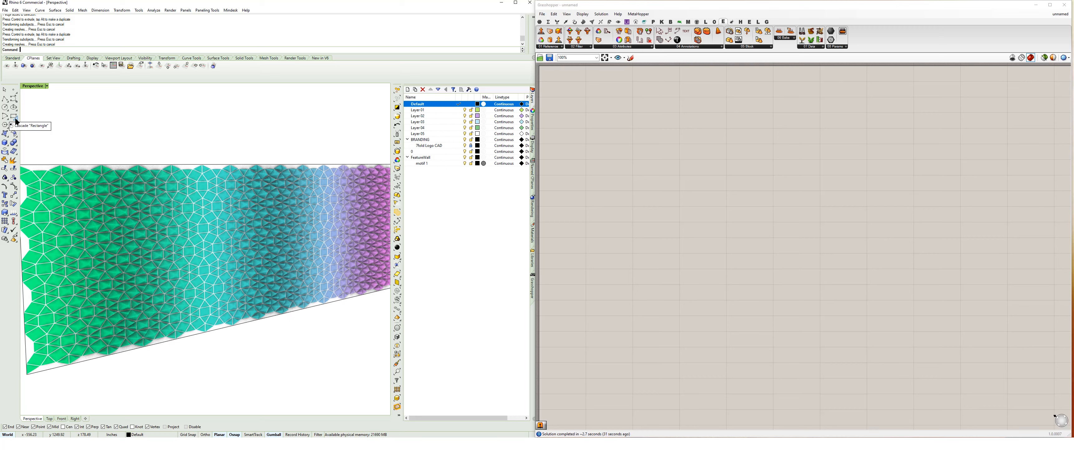
{"action": "left_click", "coordinate": [14, 99]}
{"action": "left_click", "coordinate": [185, 336]}
{"action": "left_click", "coordinate": [199, 263]}
{"action": "key", "text": "Escape"}
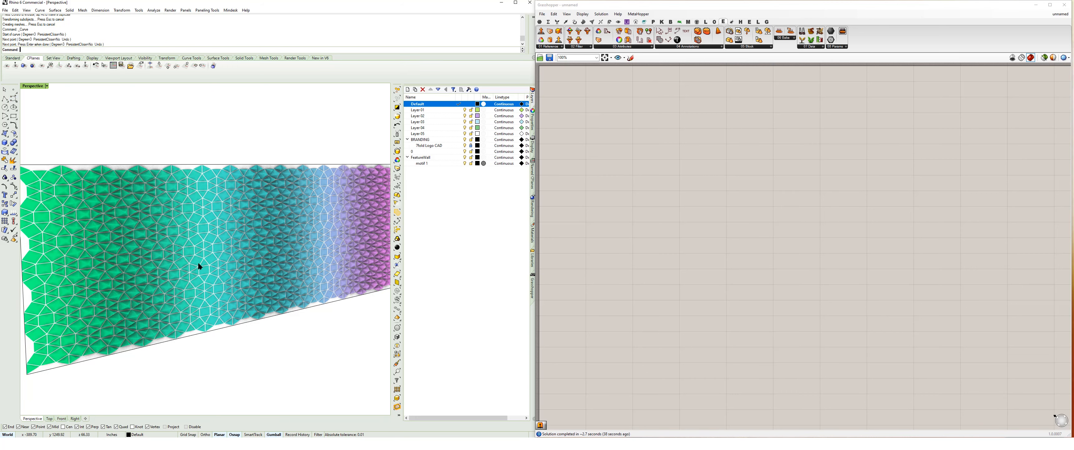
Align the construction plane to the wall's base surface behind the baked panels
{"action": "left_click", "coordinate": [23, 66]}
{"action": "left_click", "coordinate": [187, 339]}
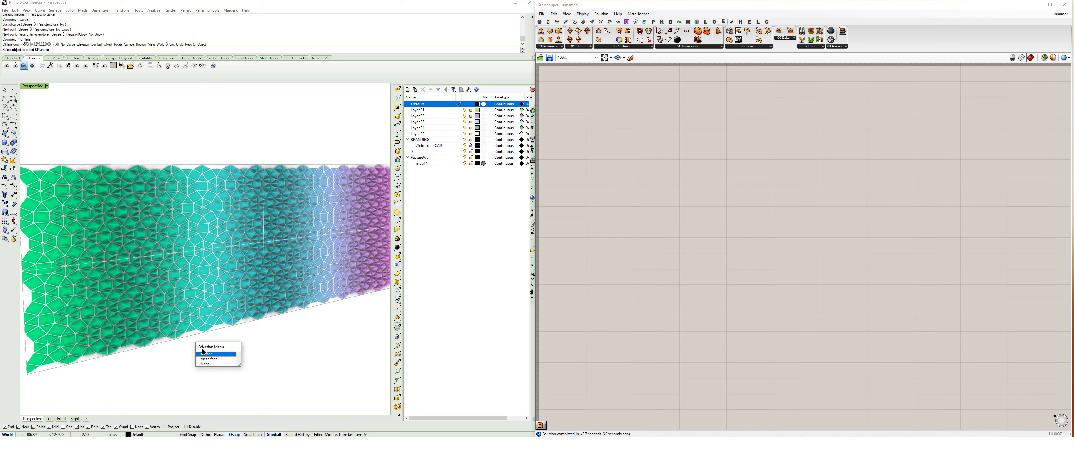
{"action": "left_click", "coordinate": [206, 353]}
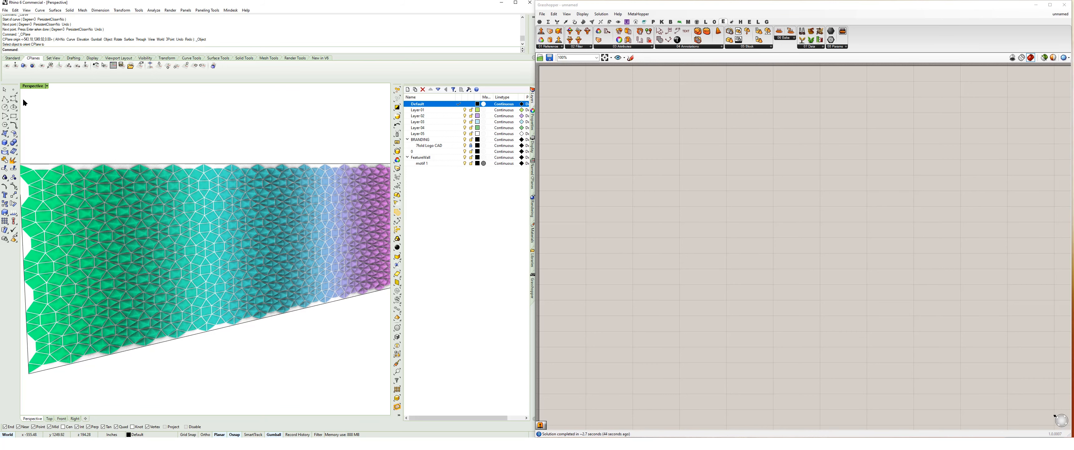
With Project snapping enabled, draw an arch-shaped curve through five control points, starting and ending at the wall's bottom edge
{"action": "left_click", "coordinate": [14, 99]}
{"action": "left_click", "coordinate": [165, 426]}
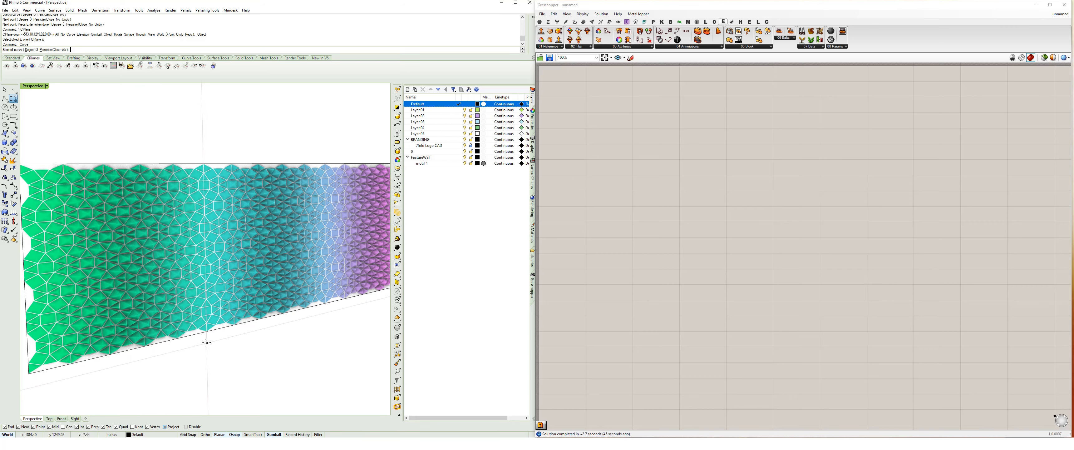
{"action": "left_click", "coordinate": [188, 335]}
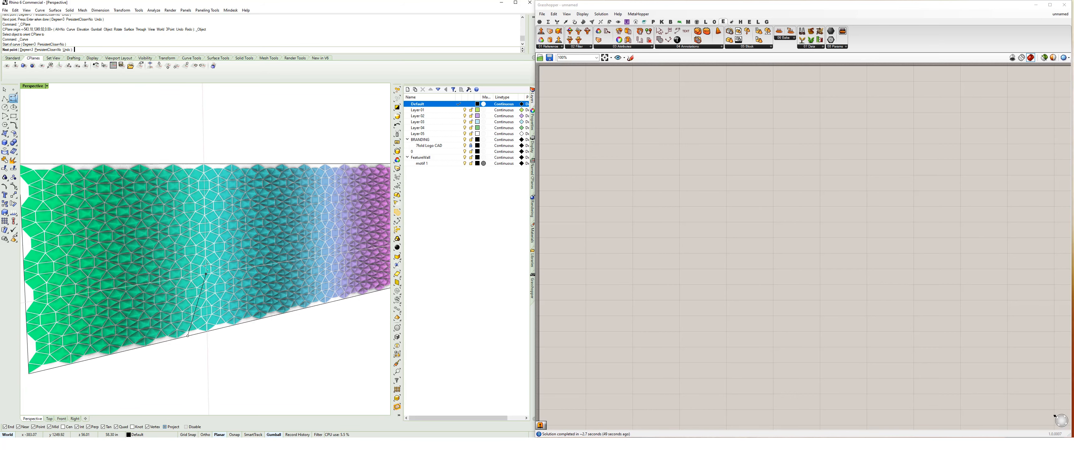
{"action": "left_click", "coordinate": [209, 233]}
{"action": "left_click", "coordinate": [239, 195]}
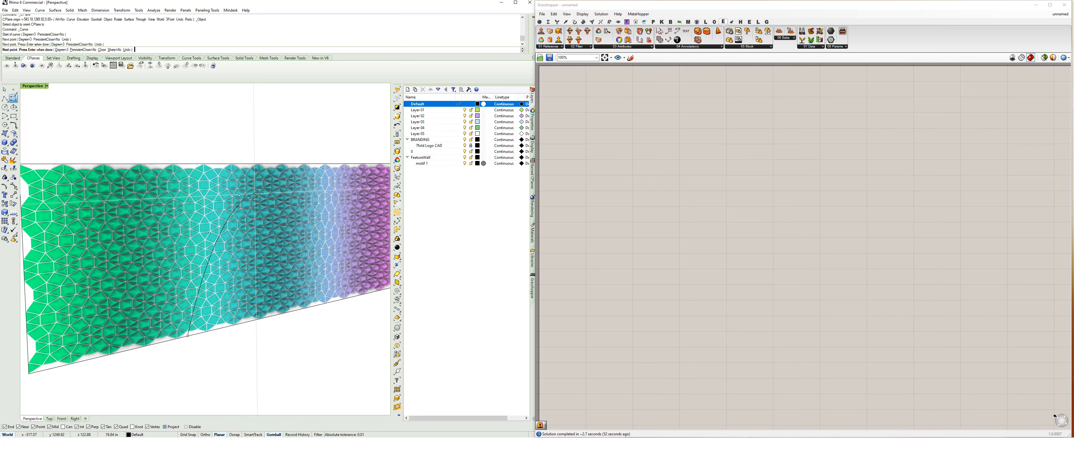
{"action": "left_click", "coordinate": [278, 202]}
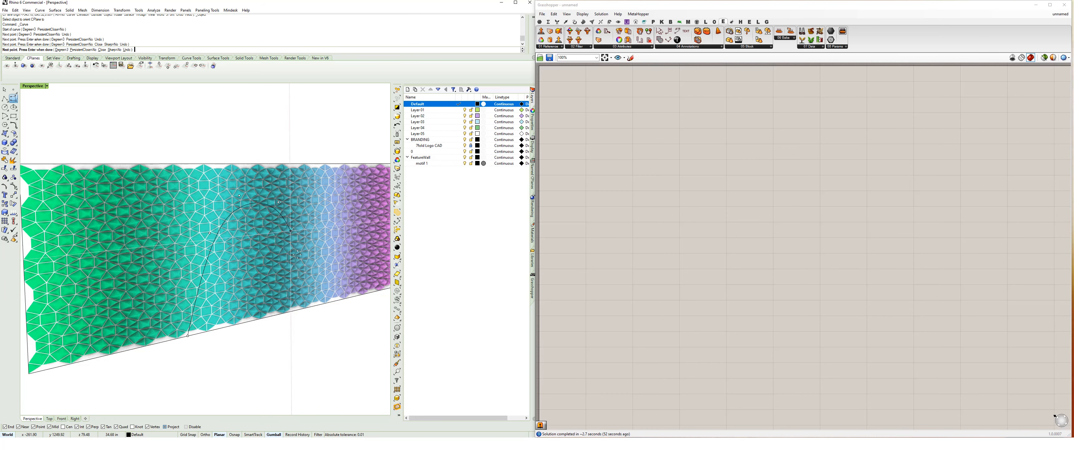
{"action": "left_click", "coordinate": [297, 311]}
{"action": "key", "text": "Return"}
Extrude the arch curve with ExtrudeCrv into a vault surface passing through the wall
{"action": "right_click_drag", "start_coordinate": [296, 310], "coordinate": [174, 296]}
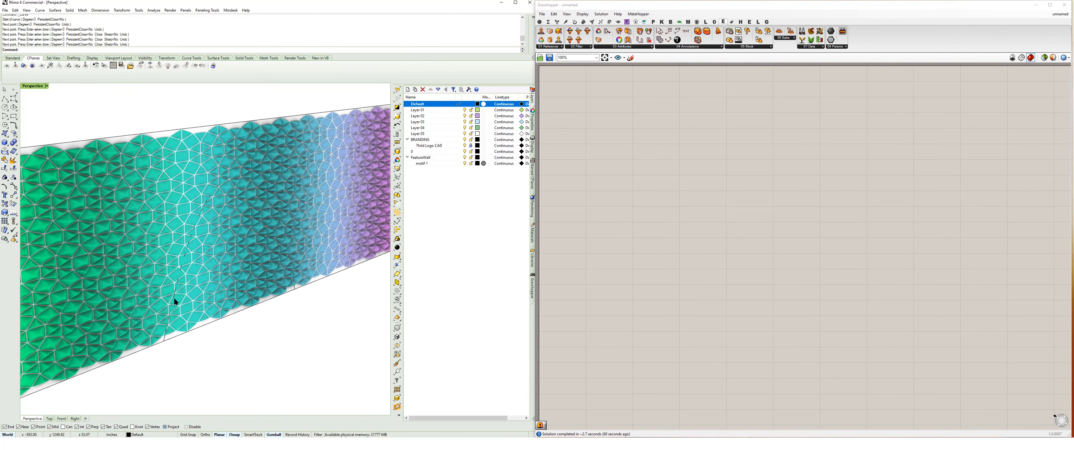
{"action": "left_click", "coordinate": [166, 337]}
{"action": "left_click", "coordinate": [186, 358]}
{"action": "right_click_drag", "start_coordinate": [185, 355], "coordinate": [186, 337]}
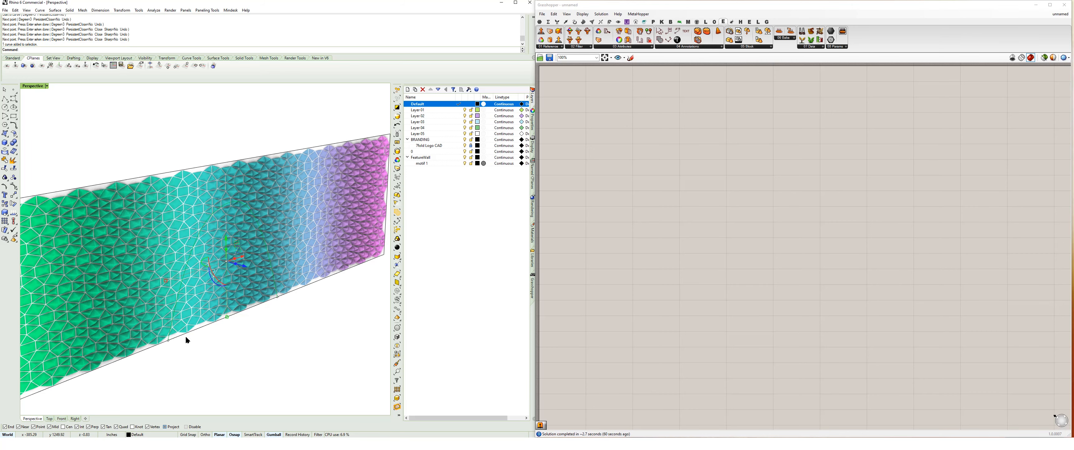
{"action": "type", "text": "ExtrudeCrv"}
{"action": "key", "text": "Return"}
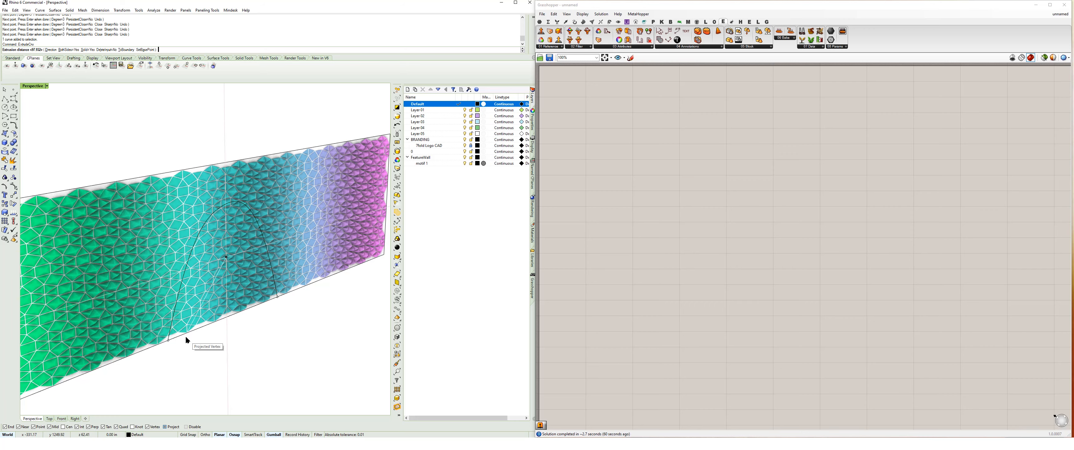
{"action": "left_click", "coordinate": [284, 347]}
{"action": "right_click_drag", "start_coordinate": [304, 330], "coordinate": [280, 332], "text": "shift"}
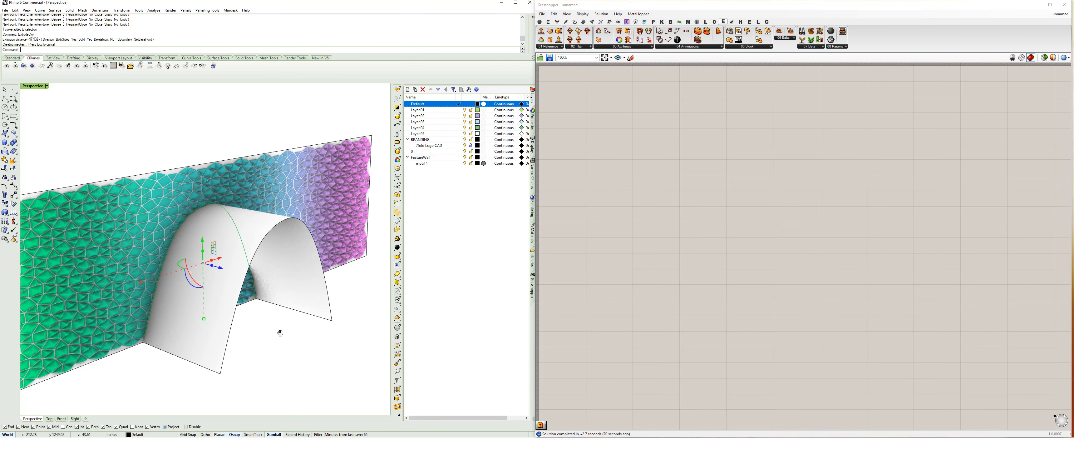
Loft a straight floor surface between the two bottom edges of the vault, keeping the Normal style without simplifying
{"action": "key", "text": "Escape"}
{"action": "left_click", "coordinate": [300, 312], "text": "ctrl+shift"}
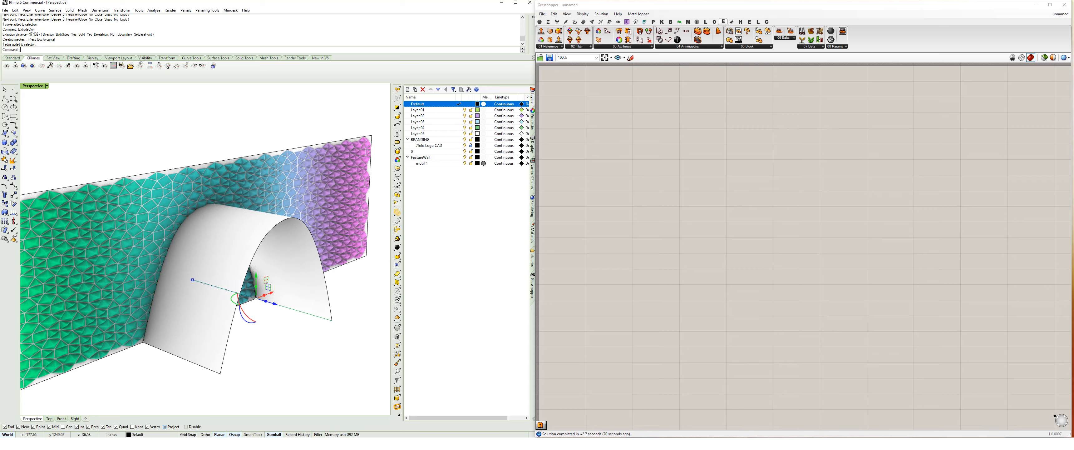
{"action": "left_click", "coordinate": [202, 365], "text": "ctrl+shift"}
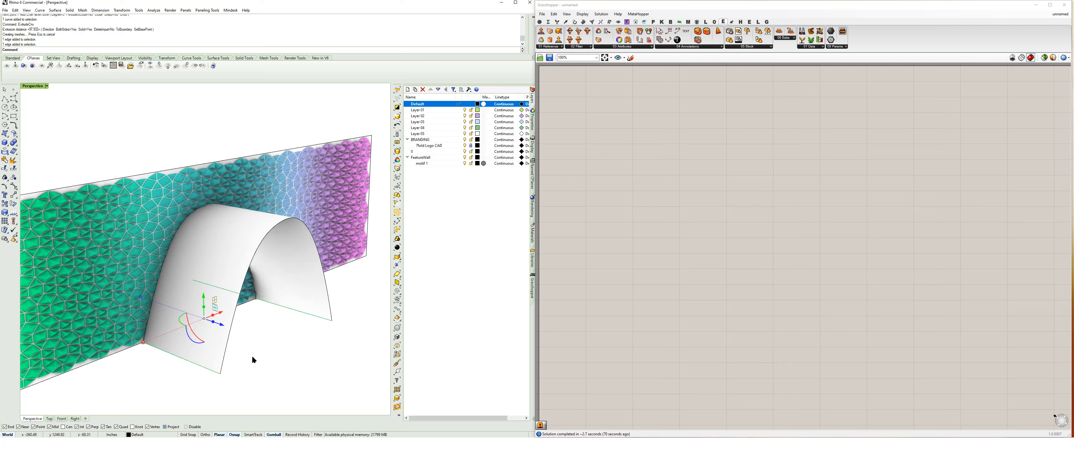
{"action": "type", "text": "oft"}
{"action": "key", "text": "Return"}
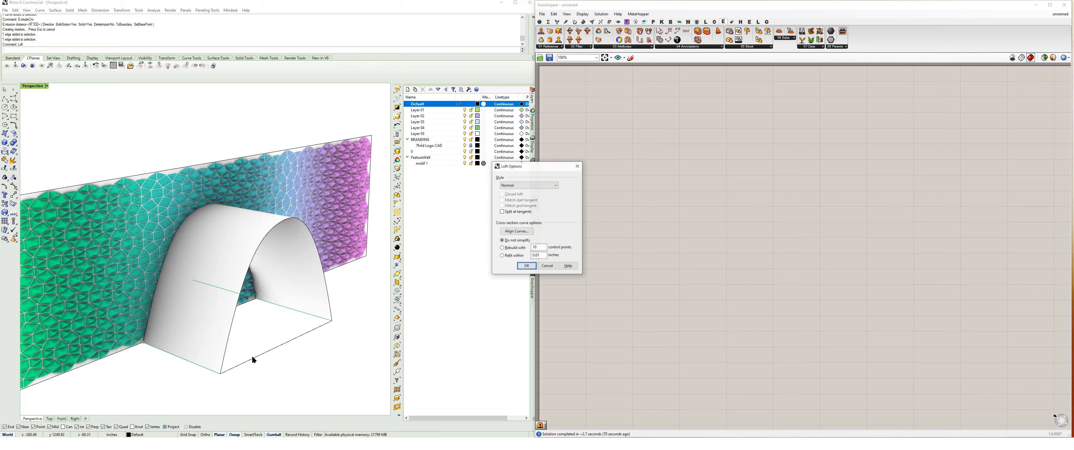
{"action": "left_click", "coordinate": [520, 266]}
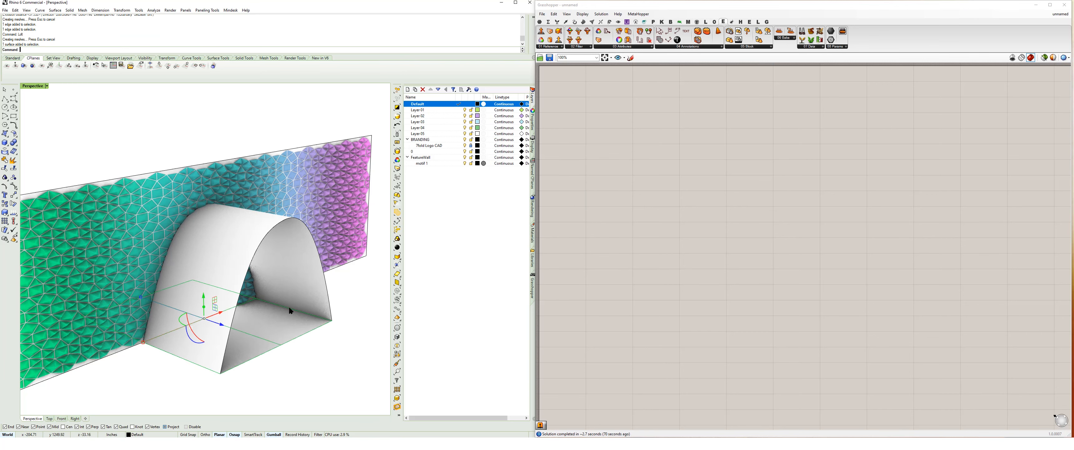
Join the floor surface to the vault and cap both open ends to form a closed arch solid
{"action": "key", "text": "ctrl+j"}
{"action": "type", "text": "Cap"}
{"action": "key", "text": "Return"}
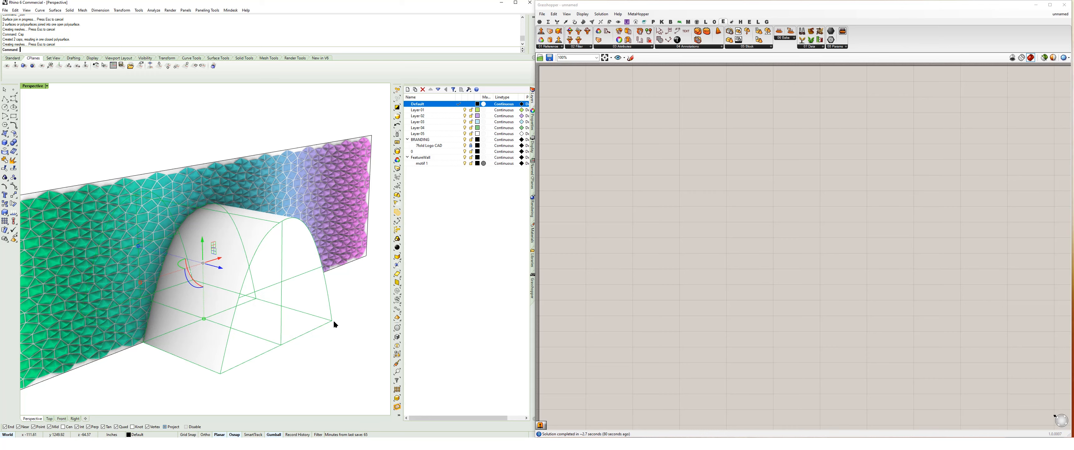
Split all panel meshes on the motif 1 layer with MeshSplit, using the arch solid as the cutting object
{"action": "right_click_drag", "start_coordinate": [242, 308], "coordinate": [214, 277], "text": "shift"}
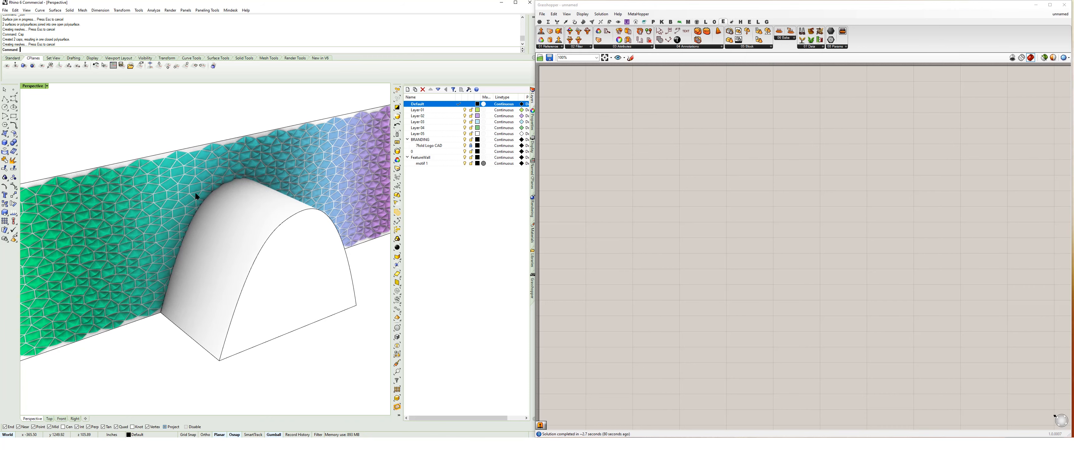
{"action": "right_click_drag", "start_coordinate": [195, 194], "coordinate": [184, 196], "text": "shift"}
{"action": "right_click", "coordinate": [419, 166]}
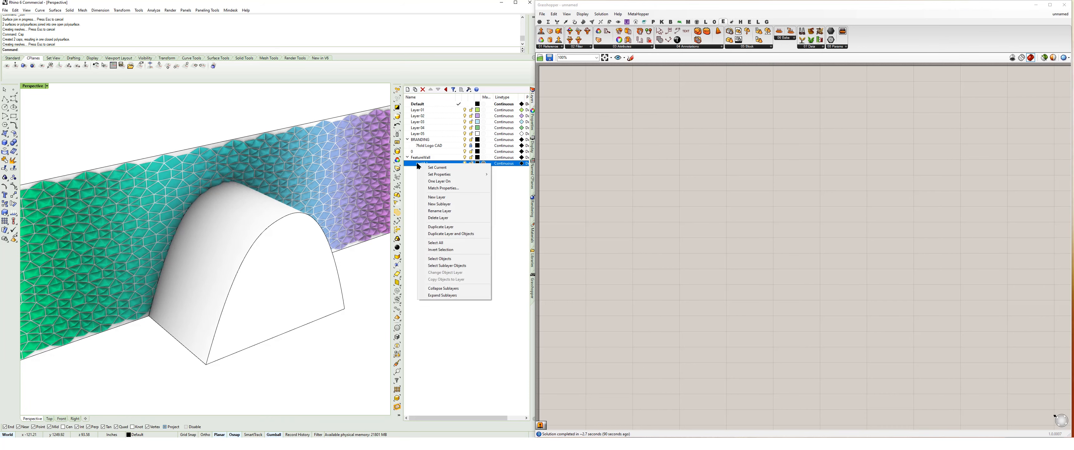
{"action": "left_click", "coordinate": [463, 264]}
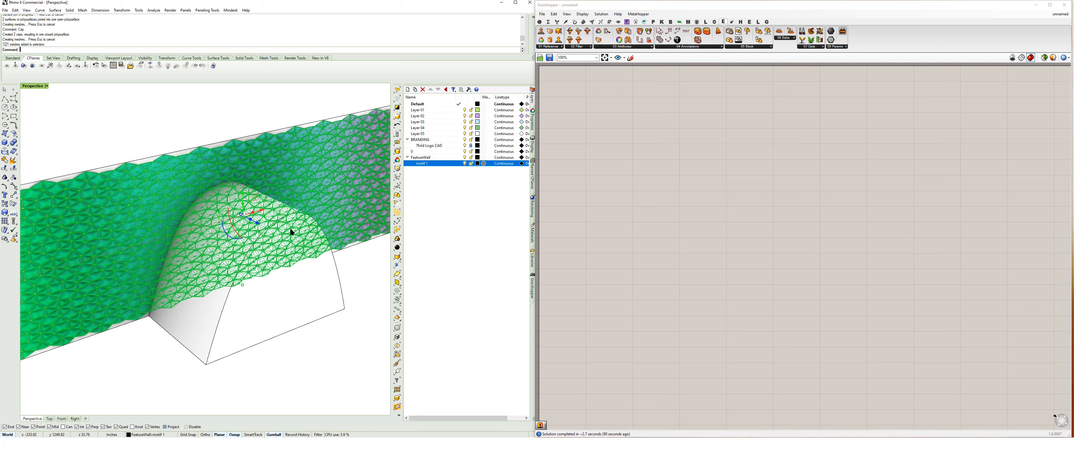
{"action": "right_click_drag", "start_coordinate": [290, 230], "coordinate": [278, 243], "text": "shift"}
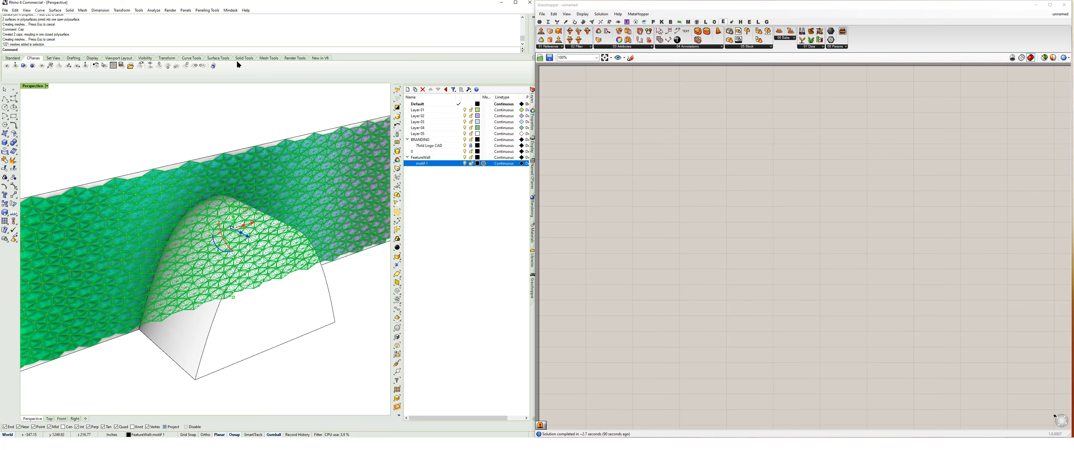
{"action": "left_click", "coordinate": [263, 59]}
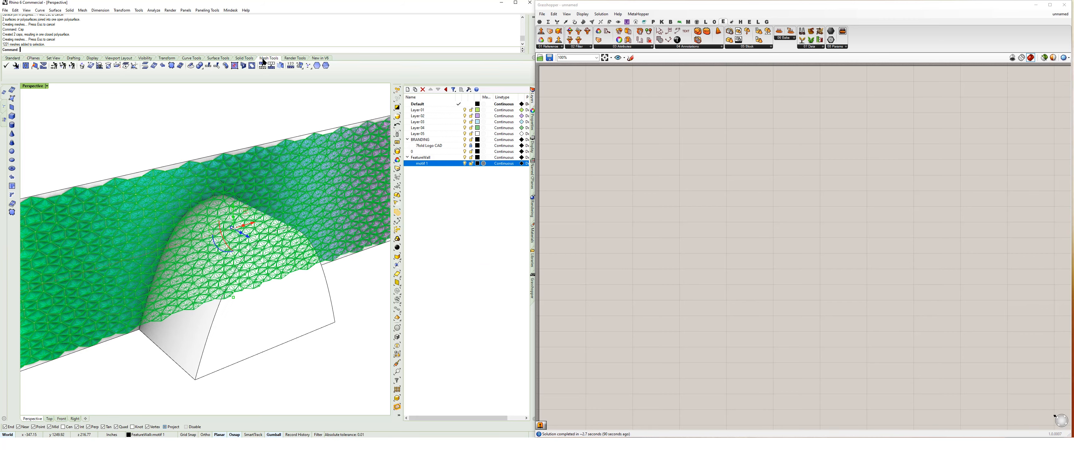
{"action": "left_click", "coordinate": [209, 67]}
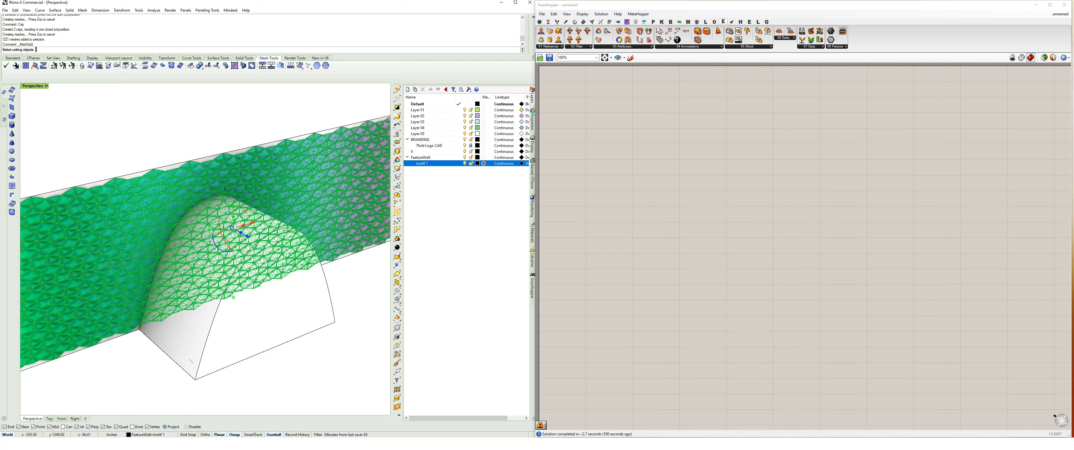
{"action": "left_click", "coordinate": [204, 360]}
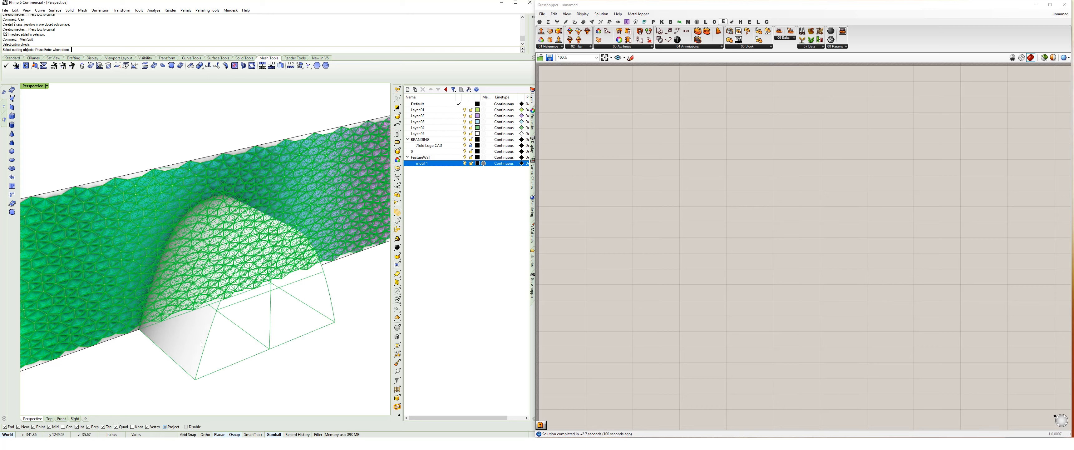
{"action": "key", "text": "Return"}
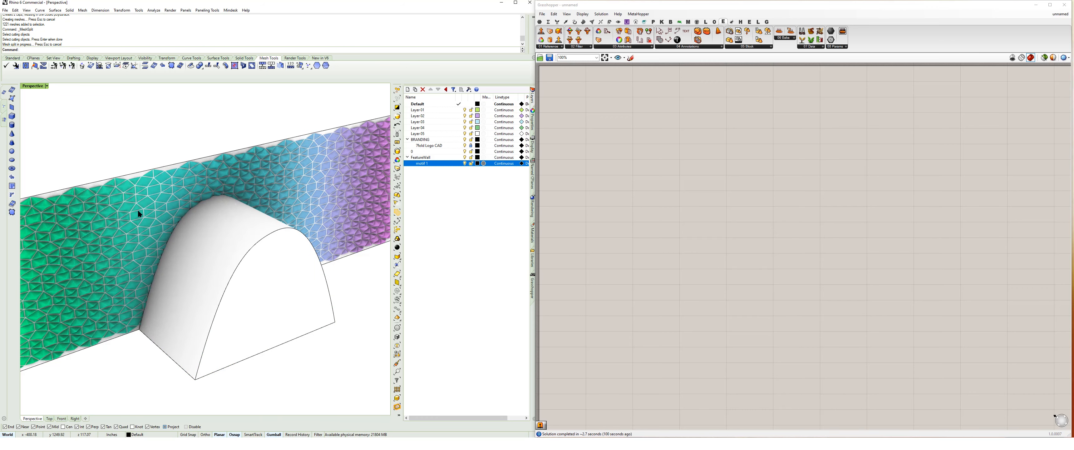
{"action": "left_click", "coordinate": [336, 312]}
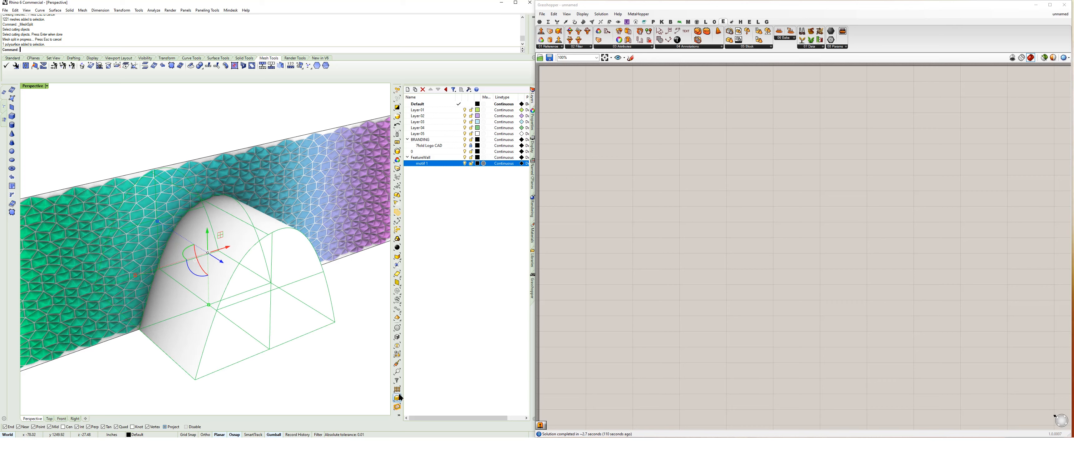
{"action": "right_click", "coordinate": [265, 60]}
{"action": "mouse_move", "coordinate": [308, 65]}
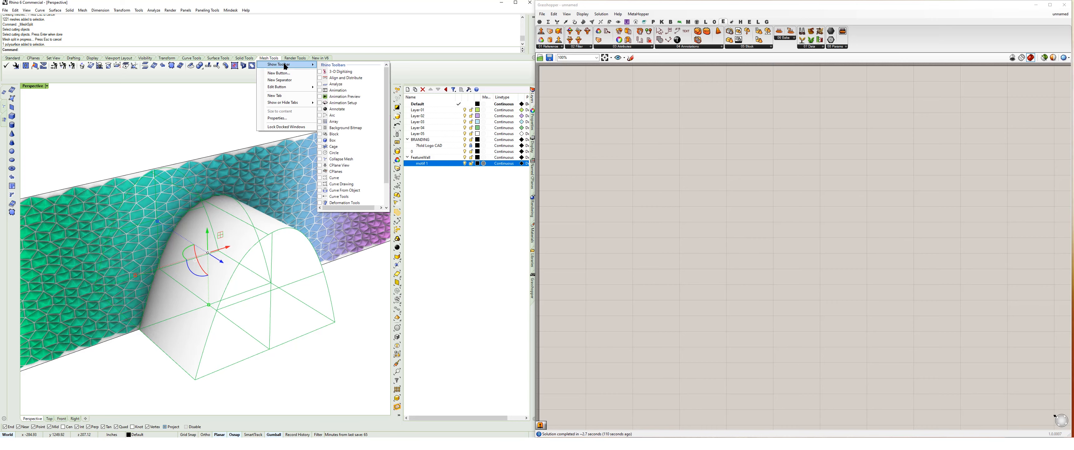
{"action": "scroll", "coordinate": [343, 114], "scroll_direction": "down", "scroll_amount": 15}
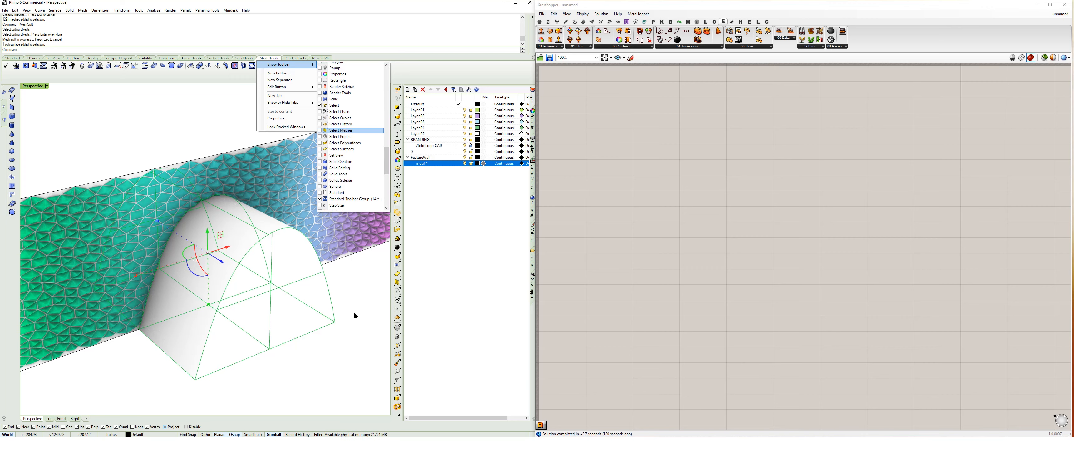
{"action": "left_click", "coordinate": [346, 318]}
Select the mesh pieces enclosed by the arch solid with SelVolumeObject and delete them
{"action": "left_click", "coordinate": [328, 314]}
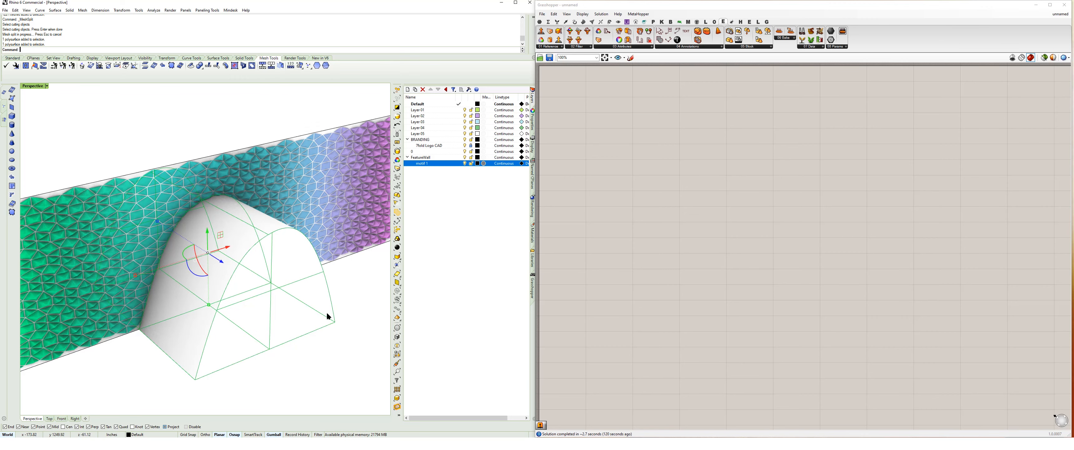
{"action": "left_click", "coordinate": [397, 399]}
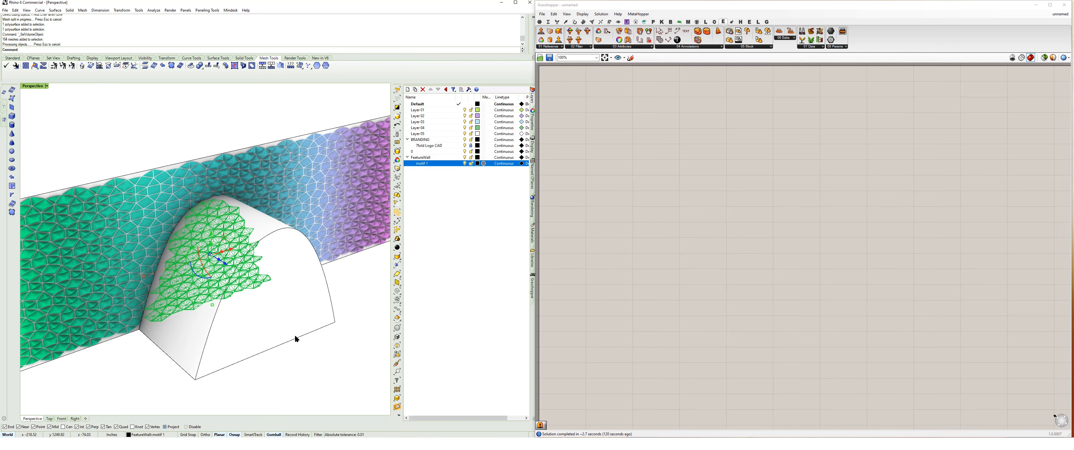
{"action": "right_click_drag", "start_coordinate": [242, 312], "coordinate": [250, 316]}
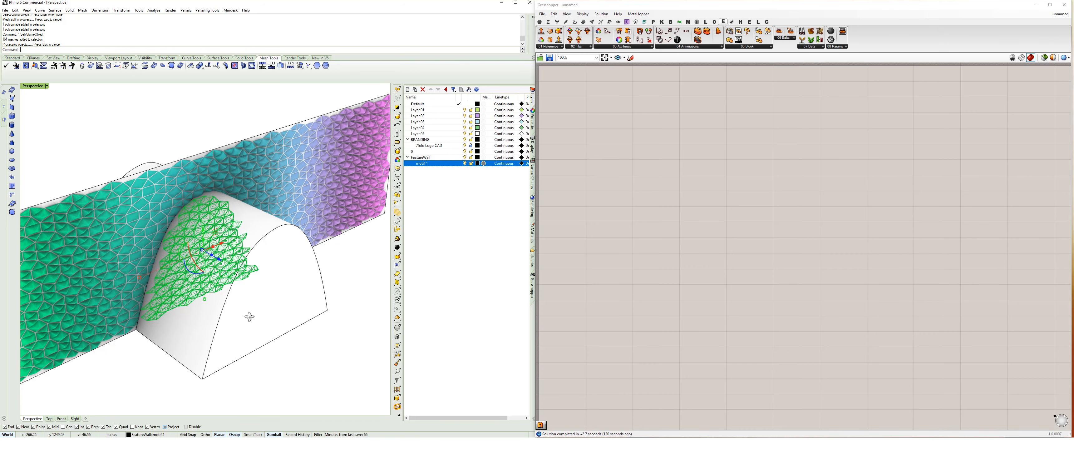
{"action": "key", "text": "Delete"}
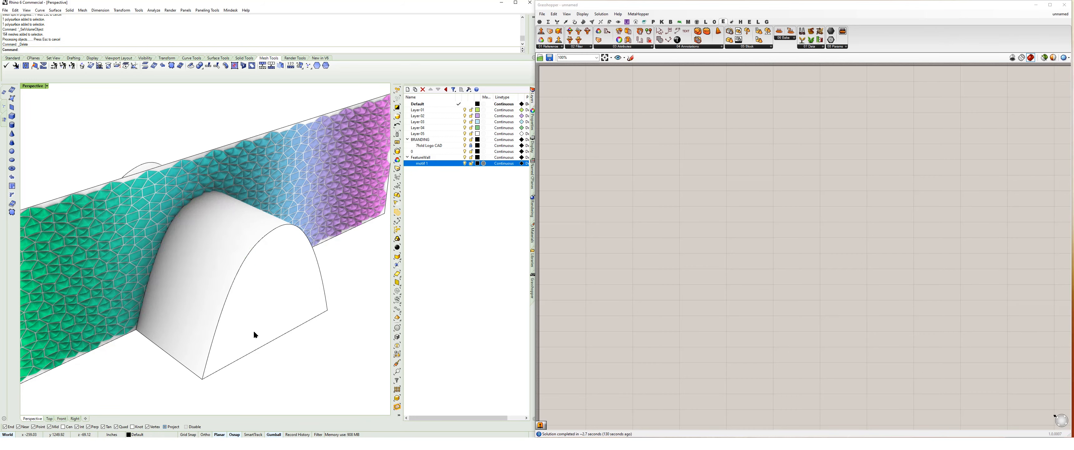
Give the arch solid its own see-through ghosted display mode with SetObjectDisplayMode
{"action": "left_click", "coordinate": [254, 334]}
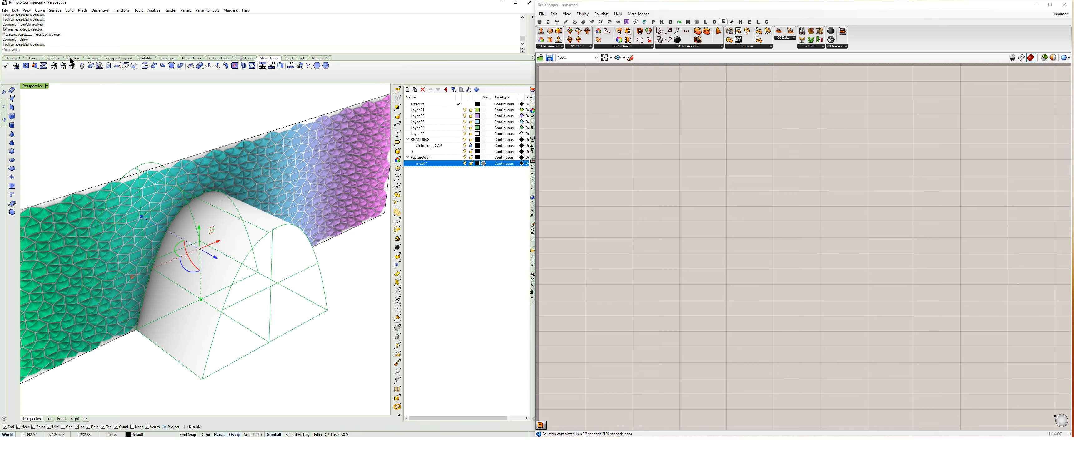
{"action": "left_click", "coordinate": [92, 59]}
{"action": "left_click", "coordinate": [122, 66]}
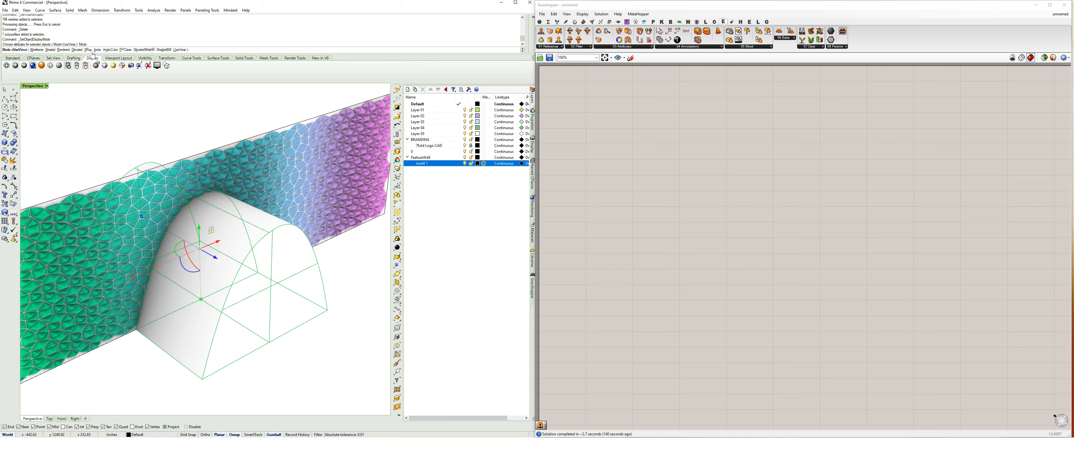
{"action": "left_click", "coordinate": [143, 53]}
{"action": "mouse_move", "coordinate": [222, 234]}
{"action": "right_mouse_down"}
{"action": "mouse_move", "coordinate": [208, 230]}
{"action": "mouse_move", "coordinate": [204, 242]}
{"action": "right_mouse_up"}
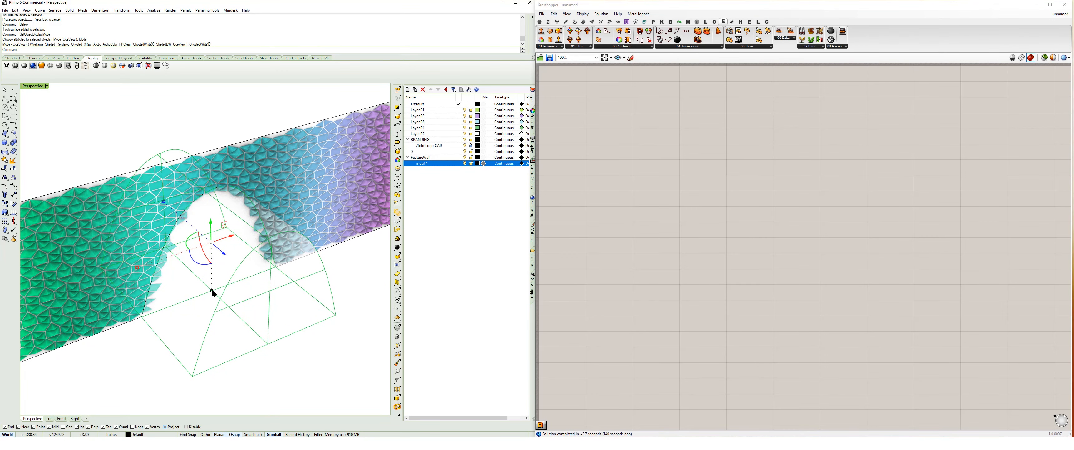
Scale the arch solid up slightly and delete the leftover mesh fragments and arch curve inside its volume
{"action": "left_click_drag", "start_coordinate": [212, 292], "coordinate": [212, 292]}
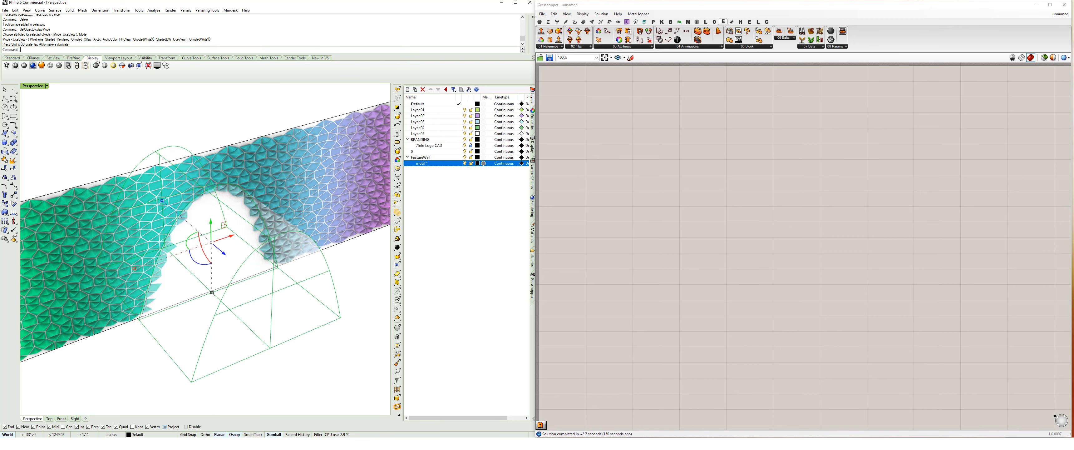
{"action": "left_click", "coordinate": [396, 398]}
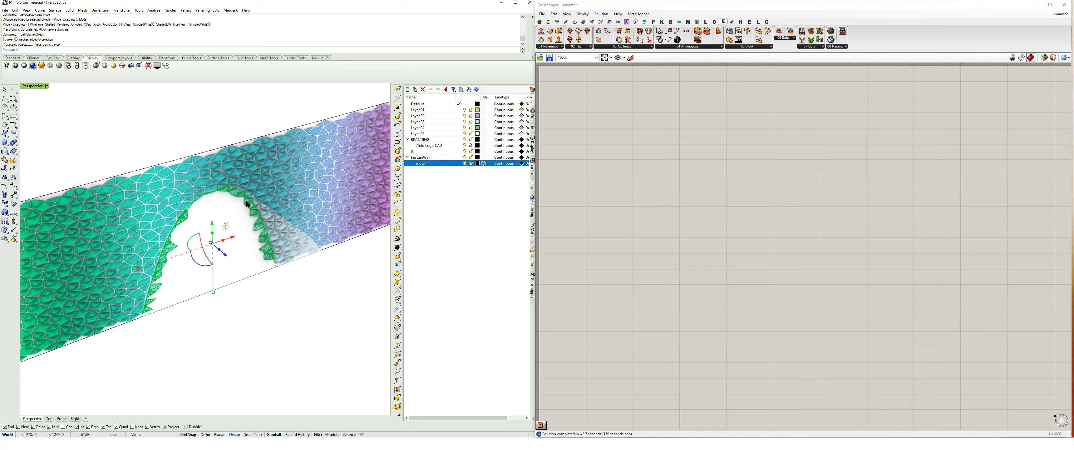
{"action": "key", "text": "Delete"}
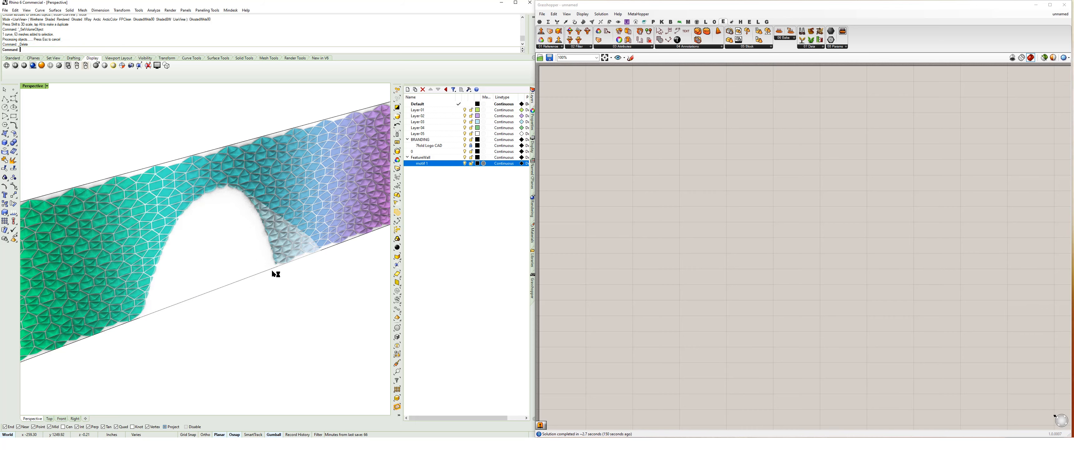
Delete the arch solid, leaving only the panel wall with its cut opening
{"action": "left_click", "coordinate": [281, 299]}
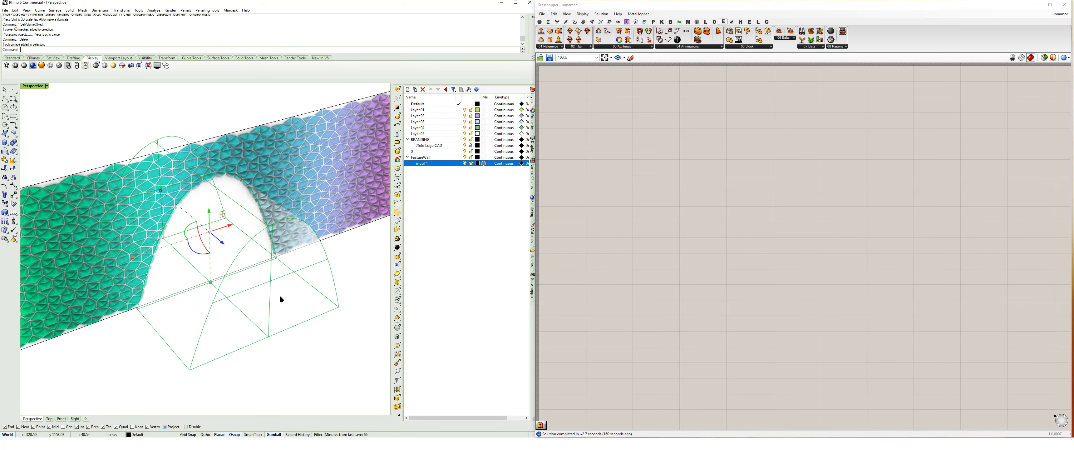
{"action": "key", "text": "Delete"}
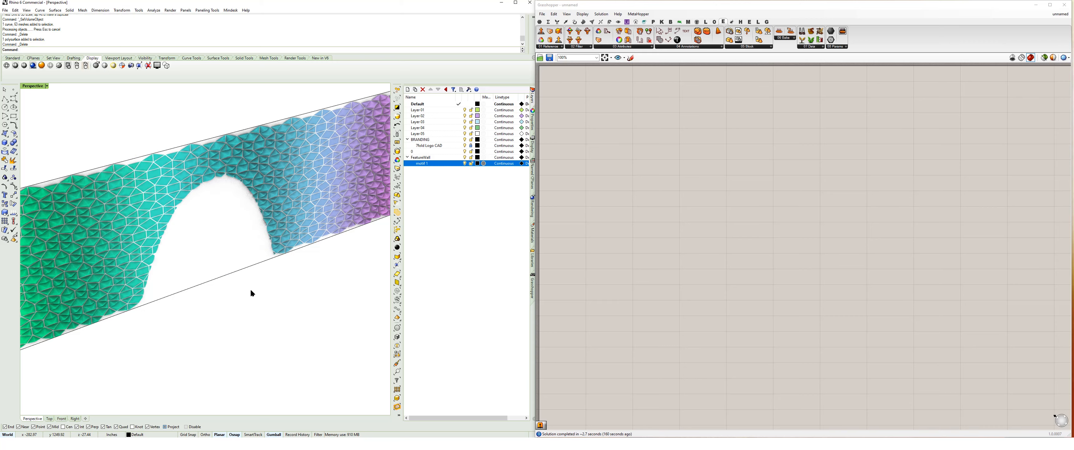
{"action": "right_click_drag", "start_coordinate": [246, 276], "coordinate": [250, 226]}
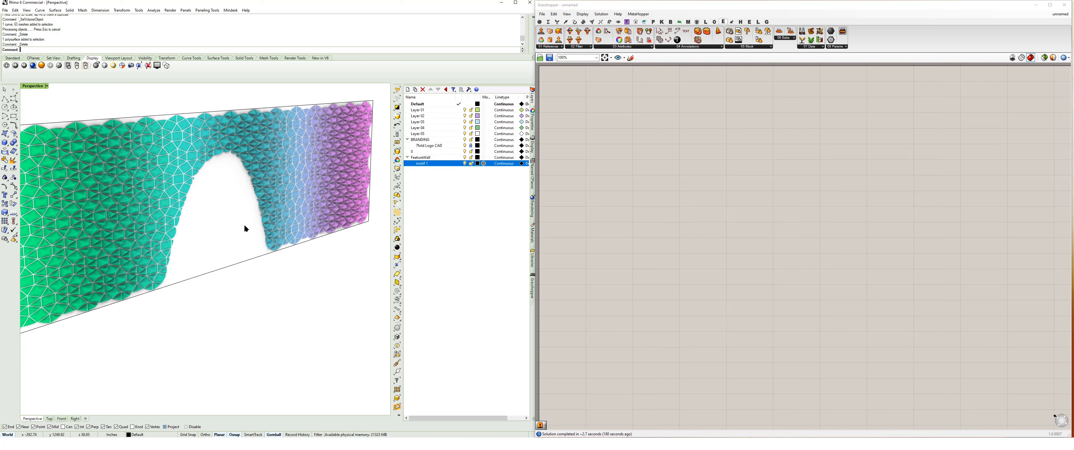
{"action": "right_click_drag", "start_coordinate": [244, 225], "coordinate": [254, 269], "text": "shift"}
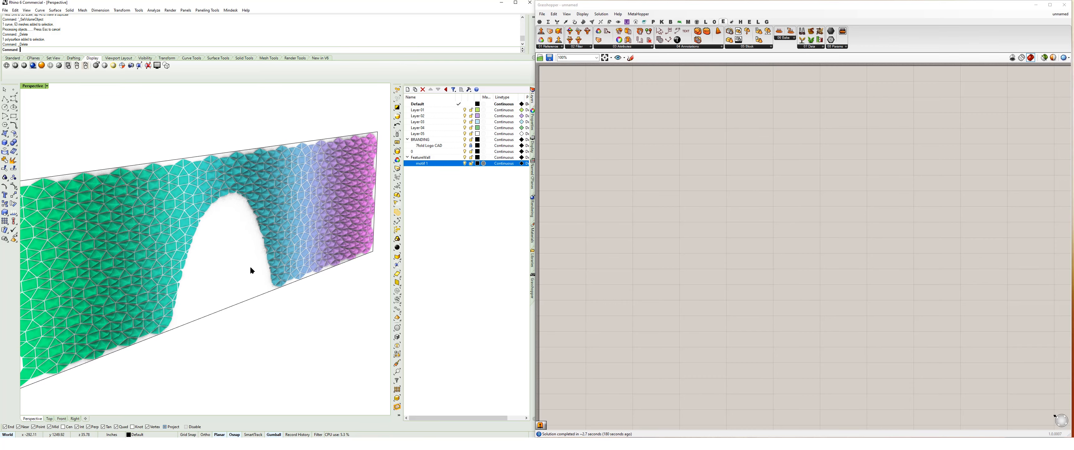
{"action": "scroll", "coordinate": [241, 275], "scroll_direction": "up", "scroll_amount": 5}
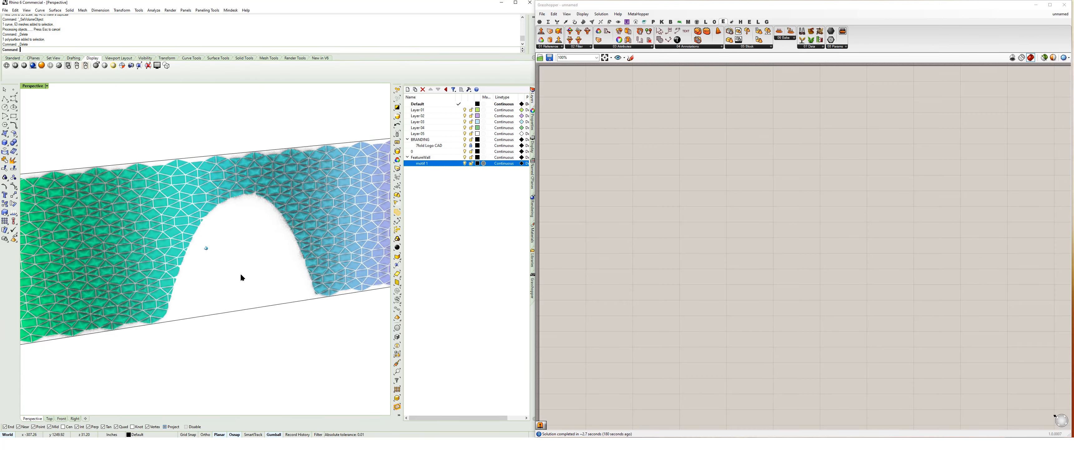
{"action": "scroll", "coordinate": [241, 275], "scroll_direction": "down", "scroll_amount": 5}
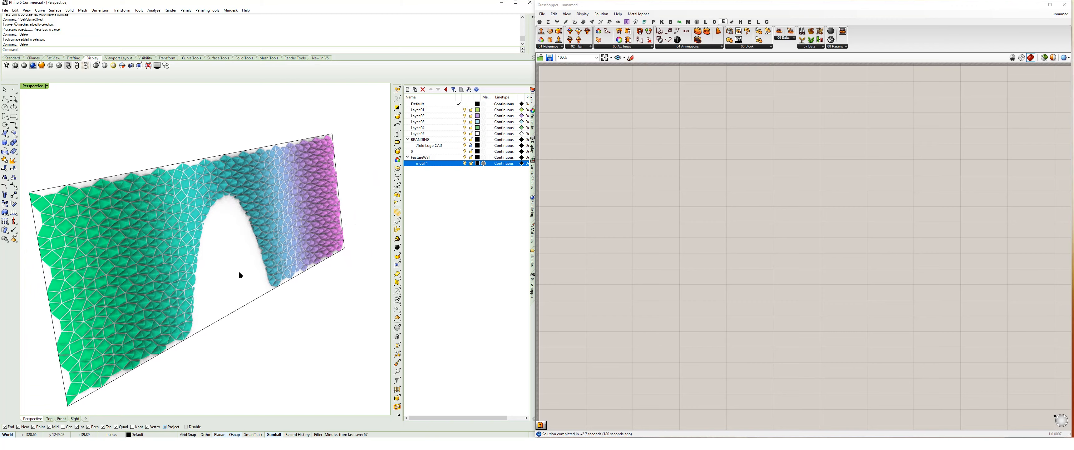